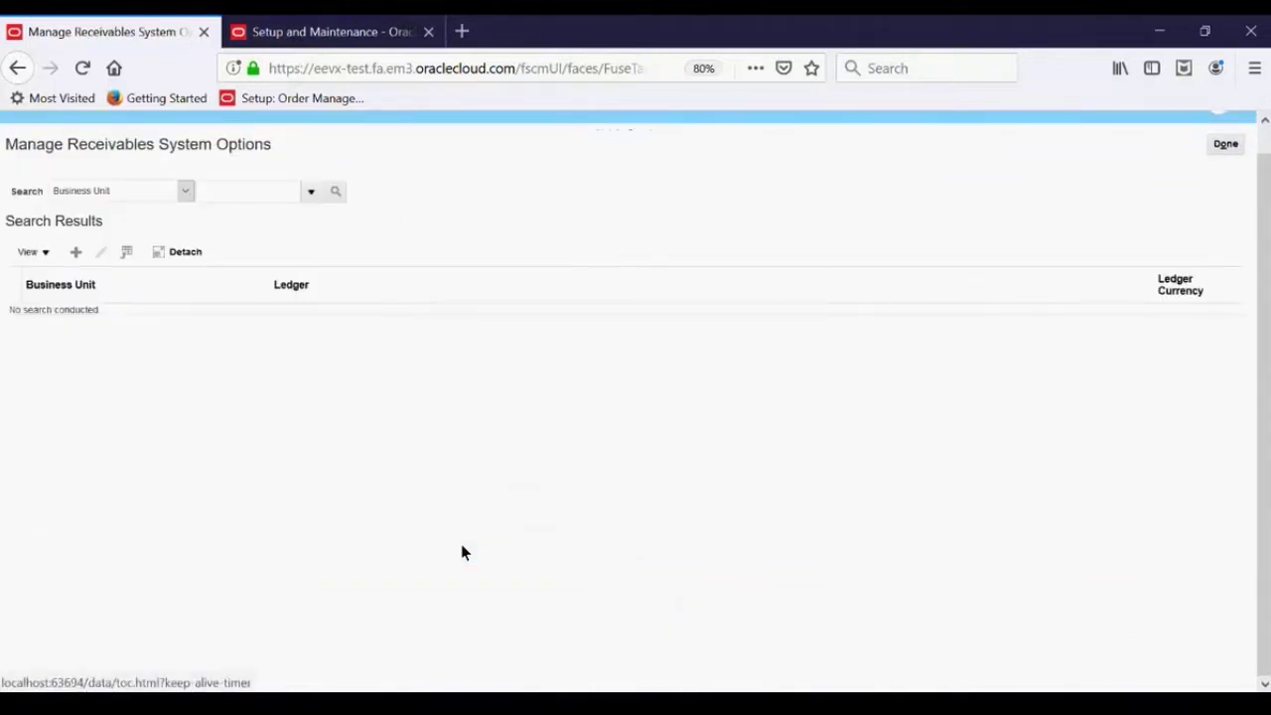
Search the receivables system options for business unit ACME BU and open its record
{"action": "left_click", "coordinate": [248, 191]}
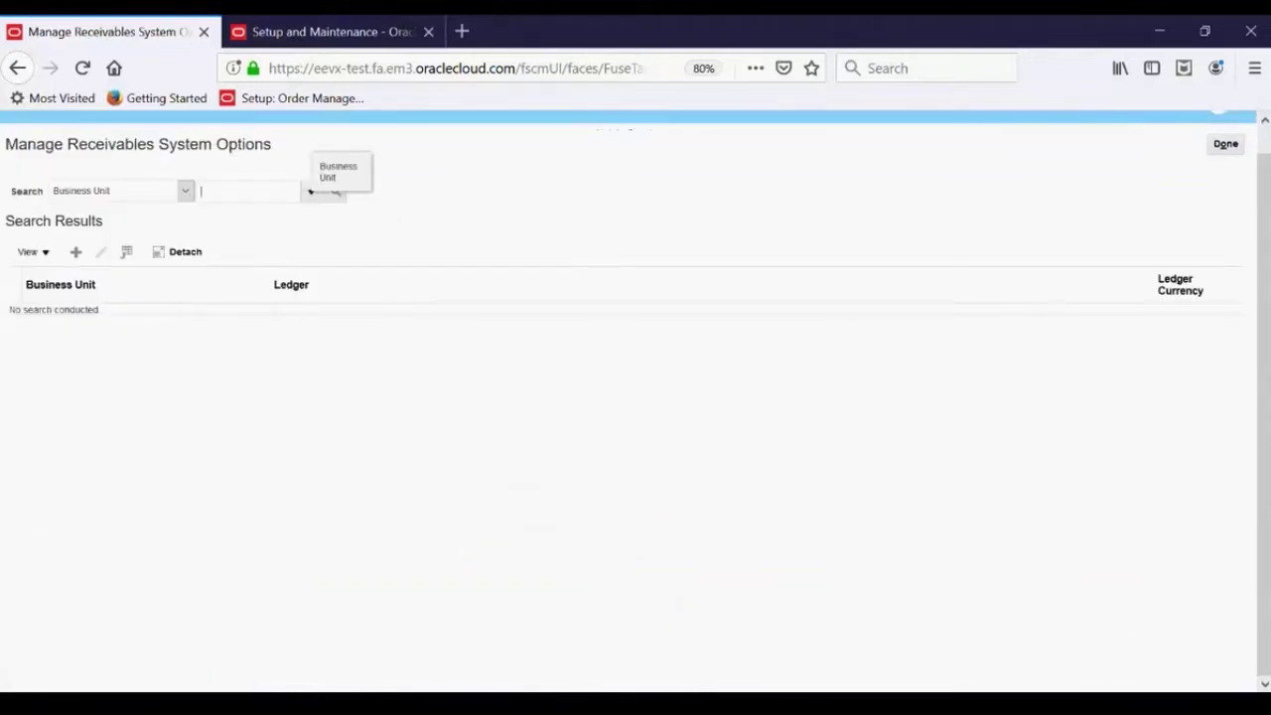
{"action": "type", "text": "ACME BU"}
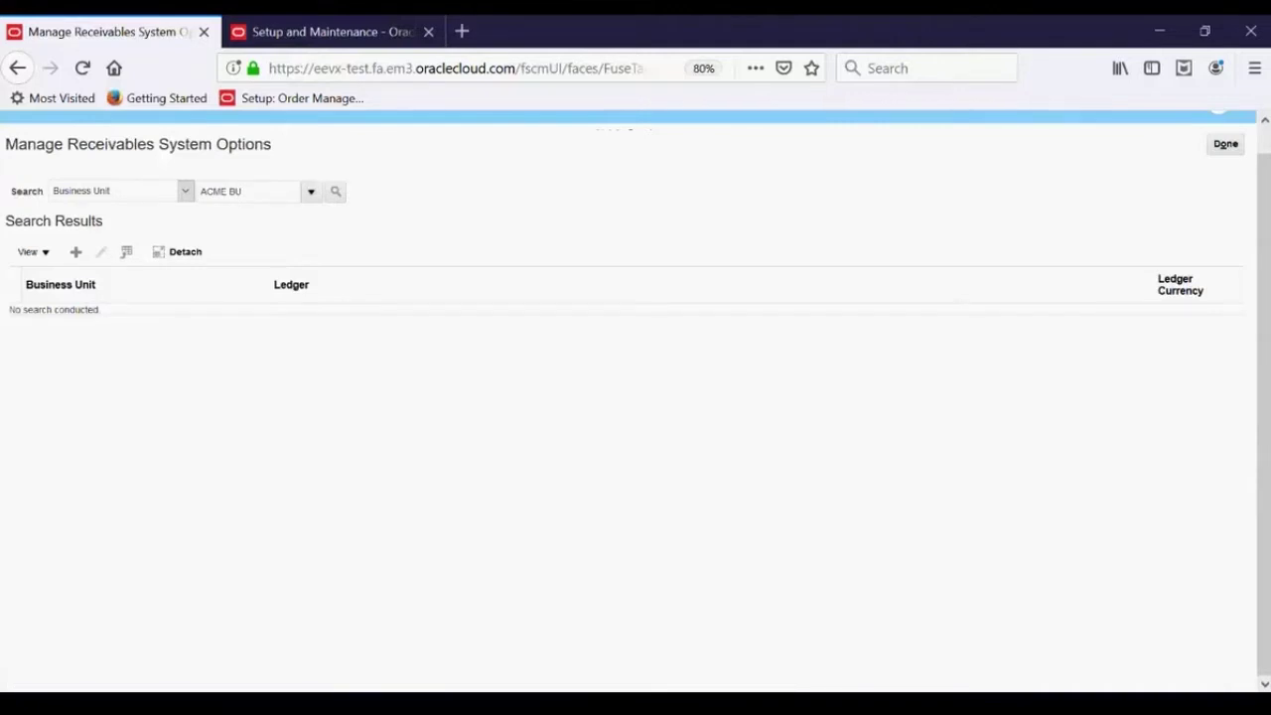
{"action": "key", "text": "Return"}
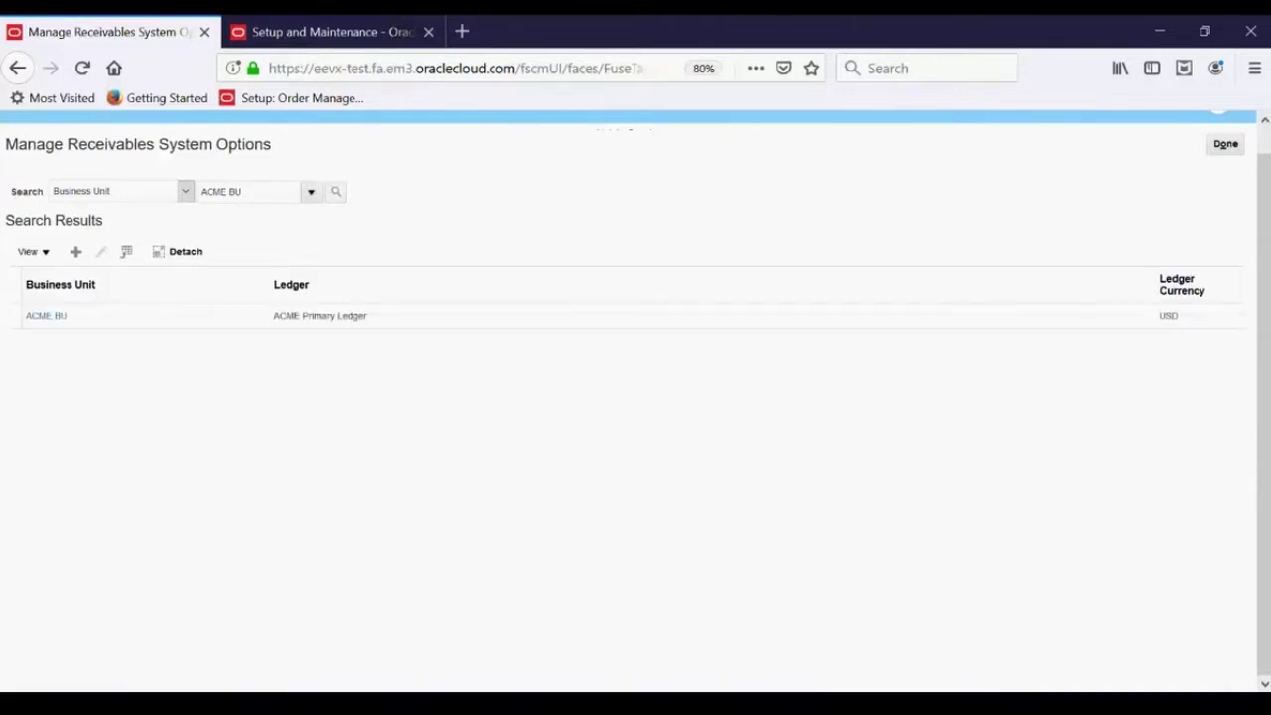
{"action": "left_click", "coordinate": [46, 315]}
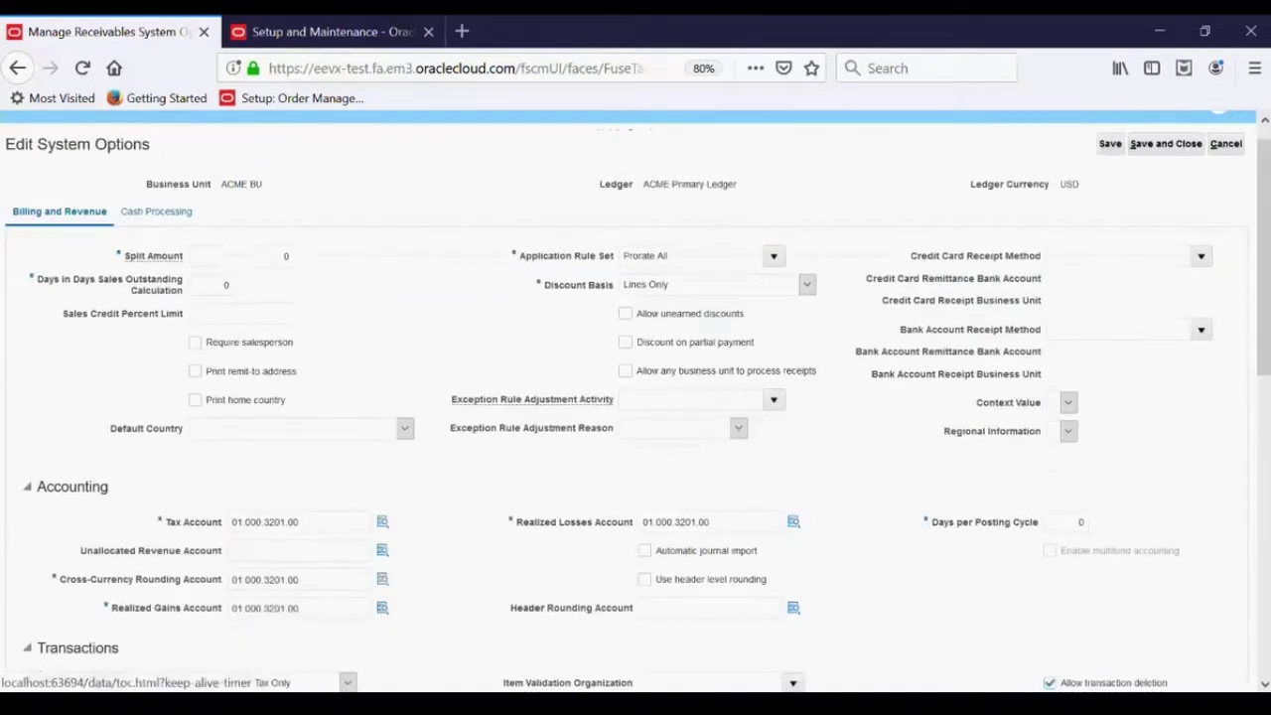
Examine the AutoInvoice maximum memory and log file message level settings, and open slide 40 in the PowerPoint presentation
{"action": "scroll", "coordinate": [636, 398], "scroll_direction": "down", "scroll_amount": 3}
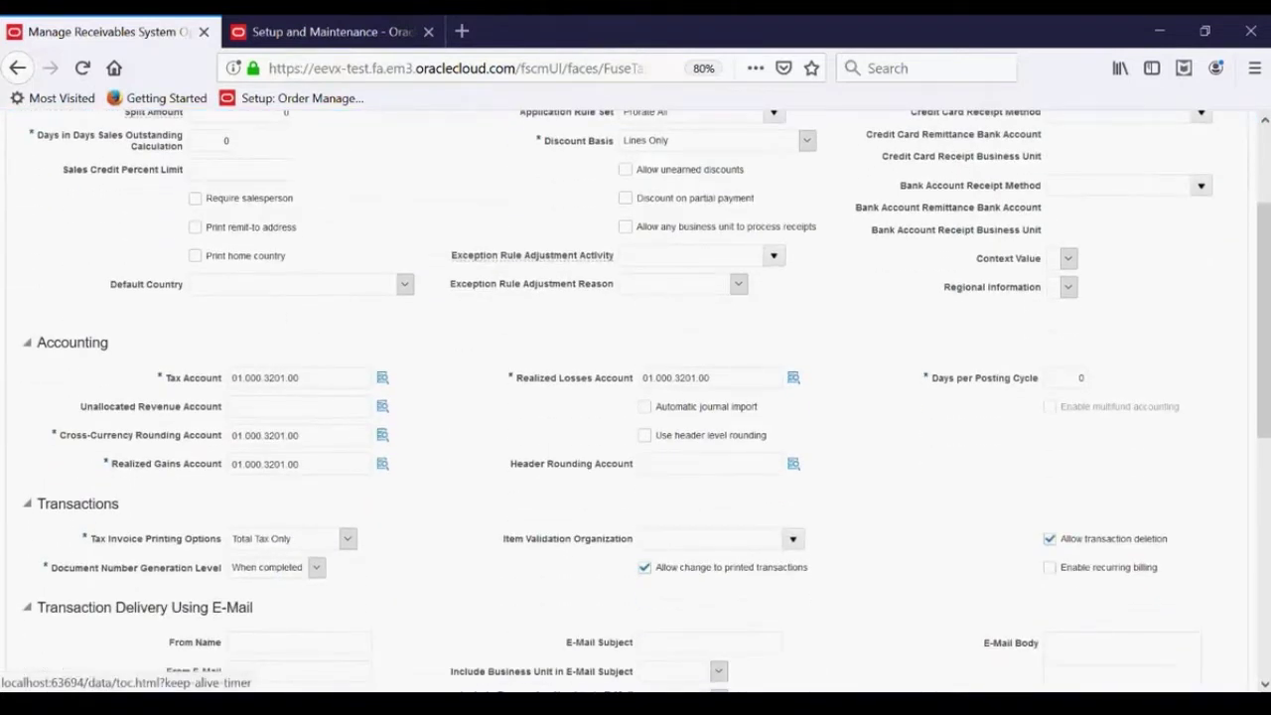
{"action": "scroll", "coordinate": [636, 398], "scroll_direction": "down", "scroll_amount": 10}
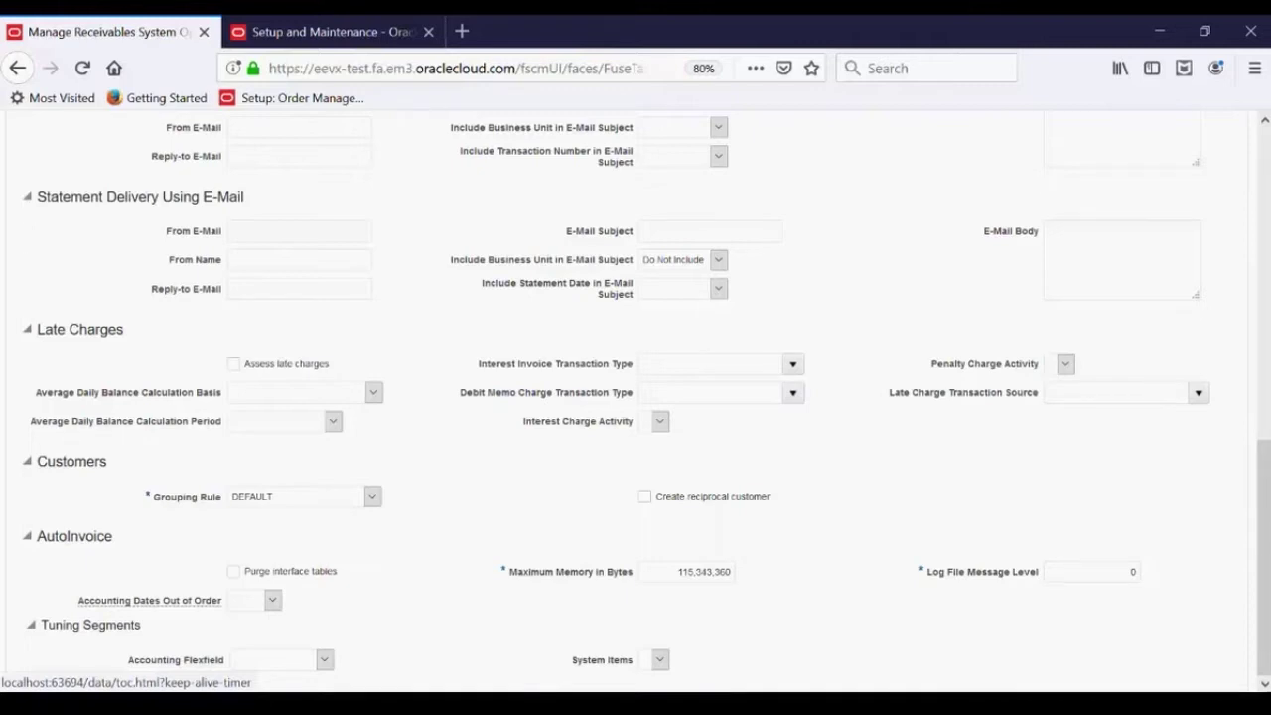
{"action": "left_click", "coordinate": [711, 586]}
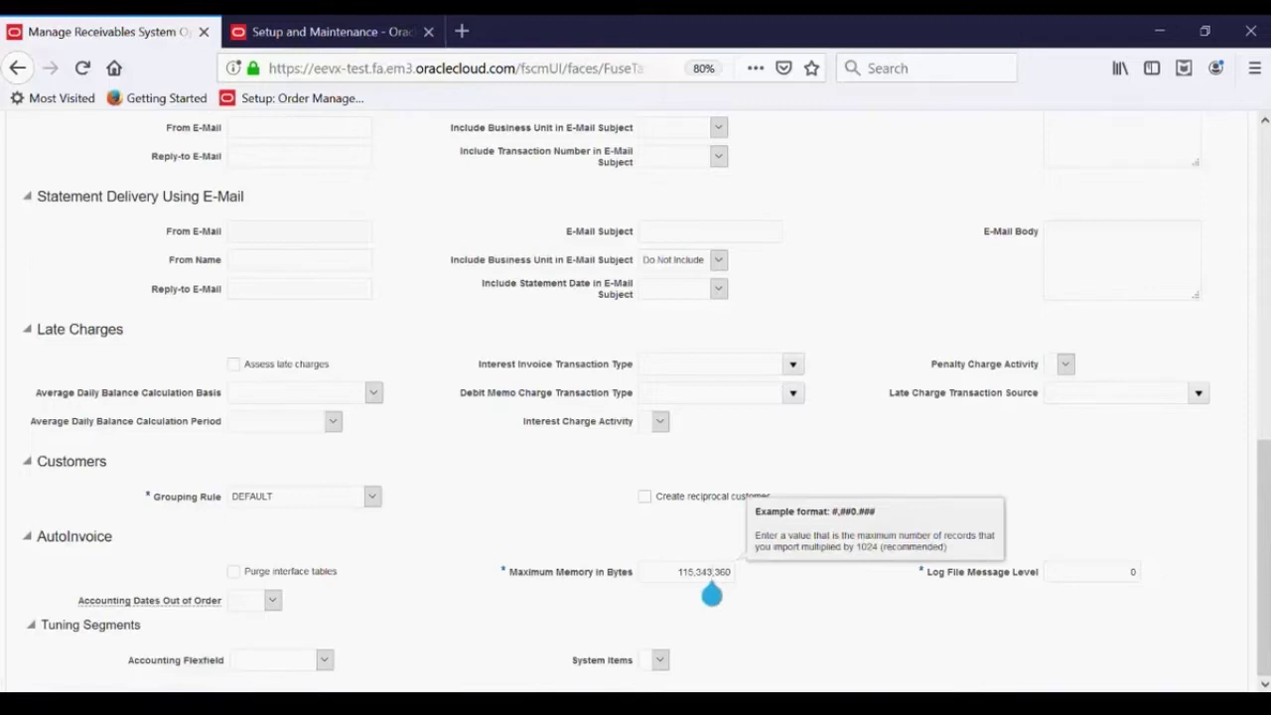
{"action": "left_click", "coordinate": [1129, 586]}
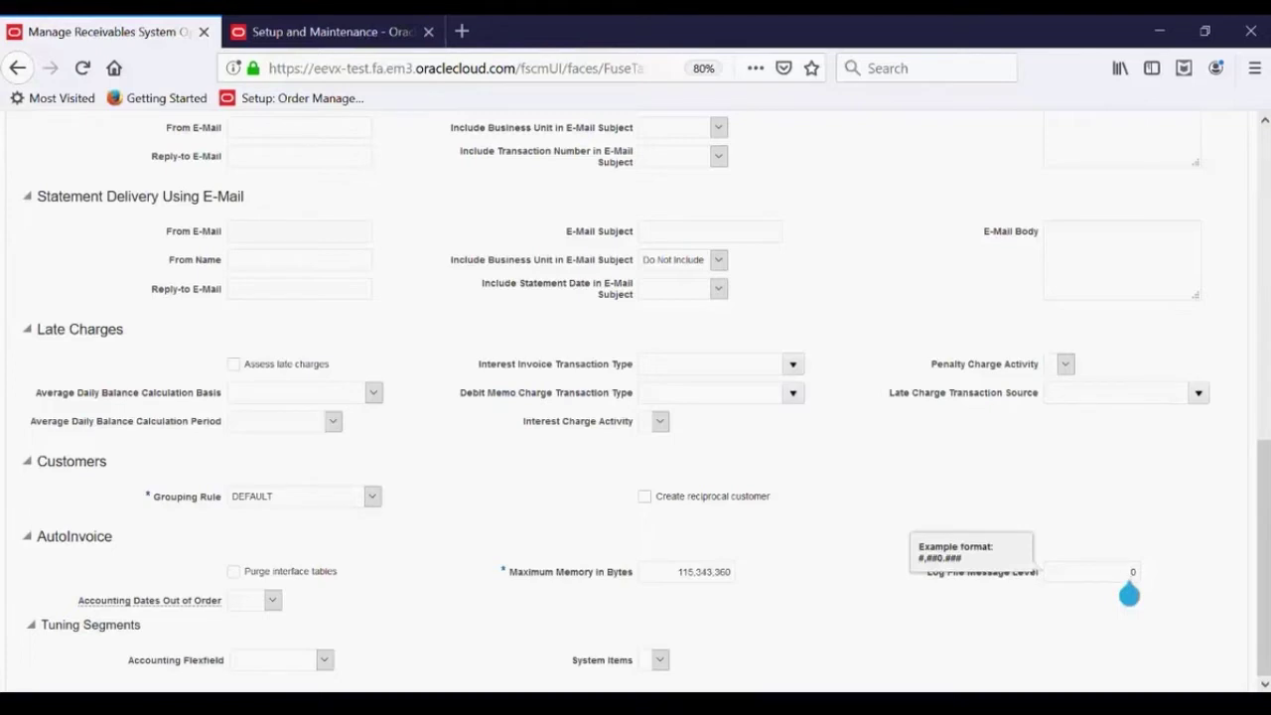
{"action": "scroll", "coordinate": [1129, 594], "scroll_direction": "up", "scroll_amount": 5}
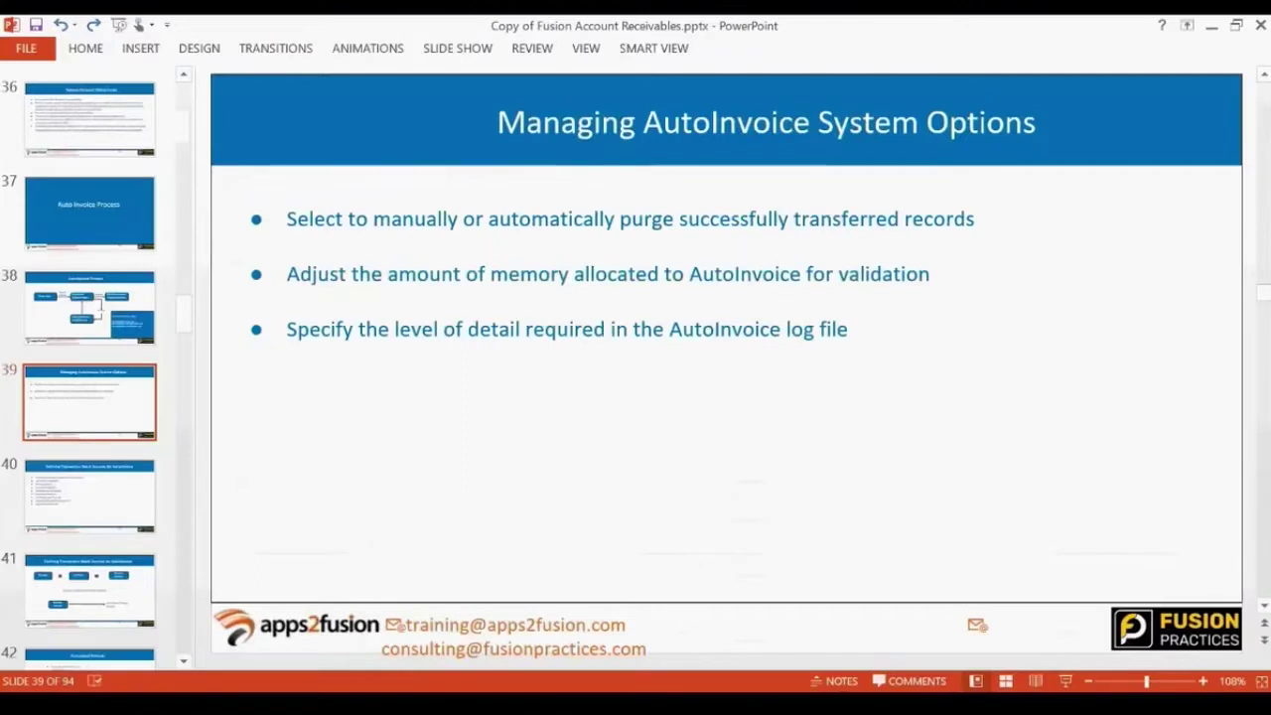
{"action": "left_click", "coordinate": [89, 496]}
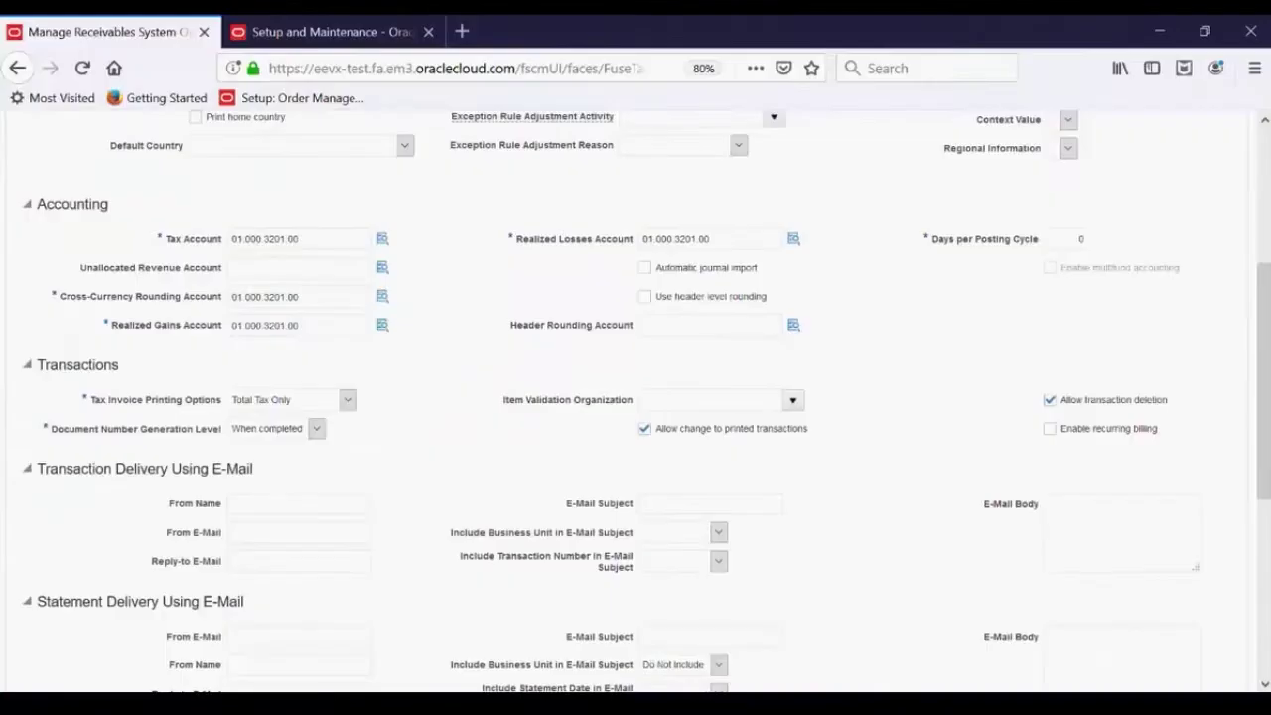
Leave the receivables system options and open the Manage Transaction Sources task from the implementation project
{"action": "scroll", "coordinate": [636, 397], "scroll_direction": "up", "scroll_amount": 5}
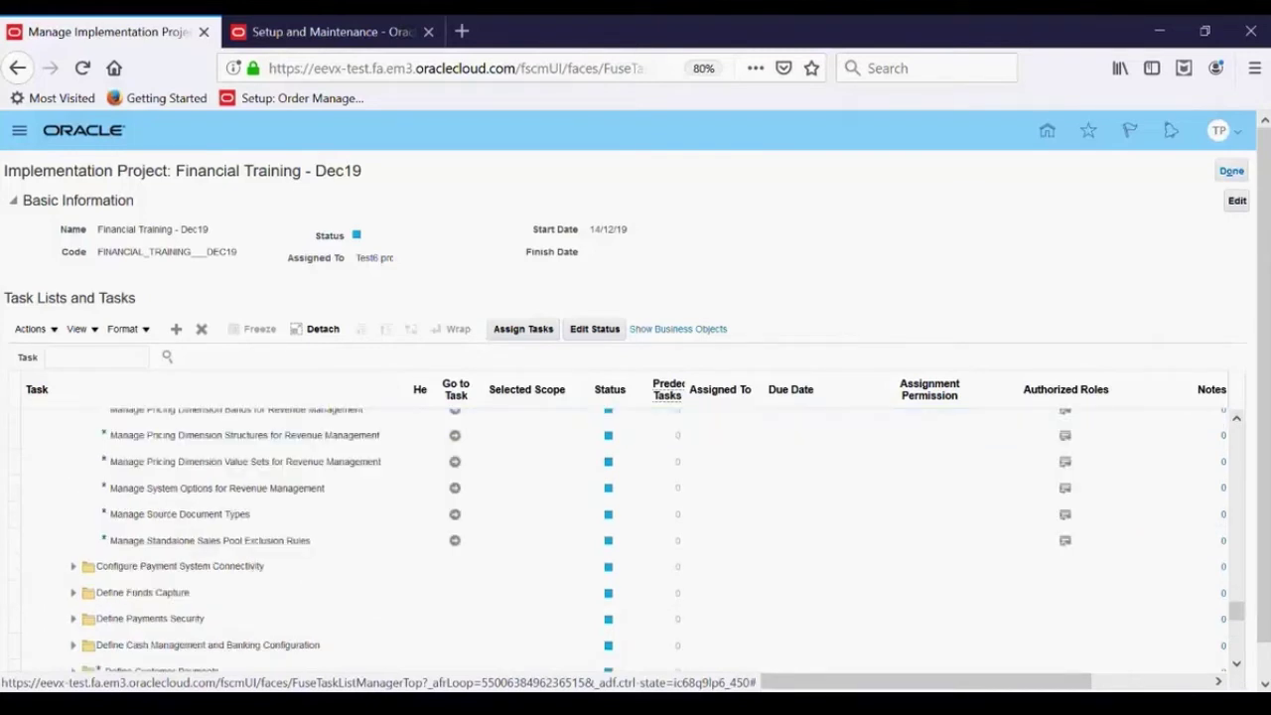
{"action": "scroll", "coordinate": [658, 543], "scroll_direction": "up", "scroll_amount": 5}
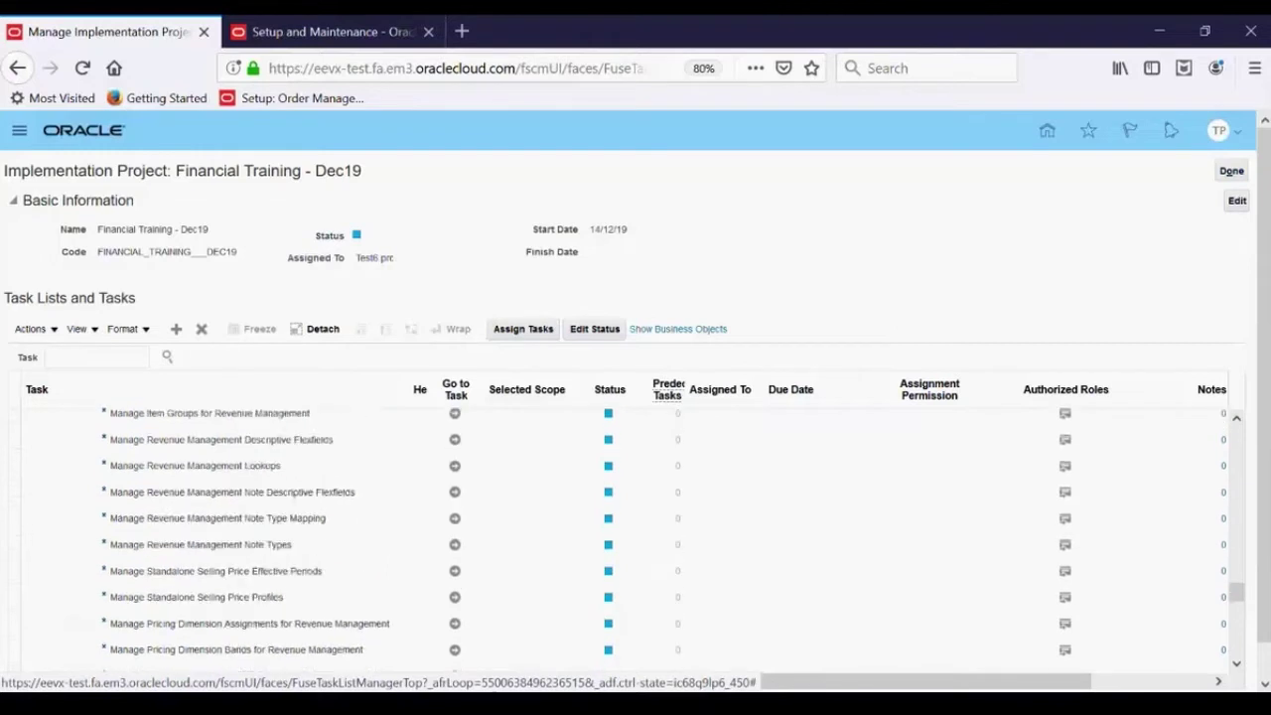
{"action": "scroll", "coordinate": [658, 543], "scroll_direction": "up", "scroll_amount": 2}
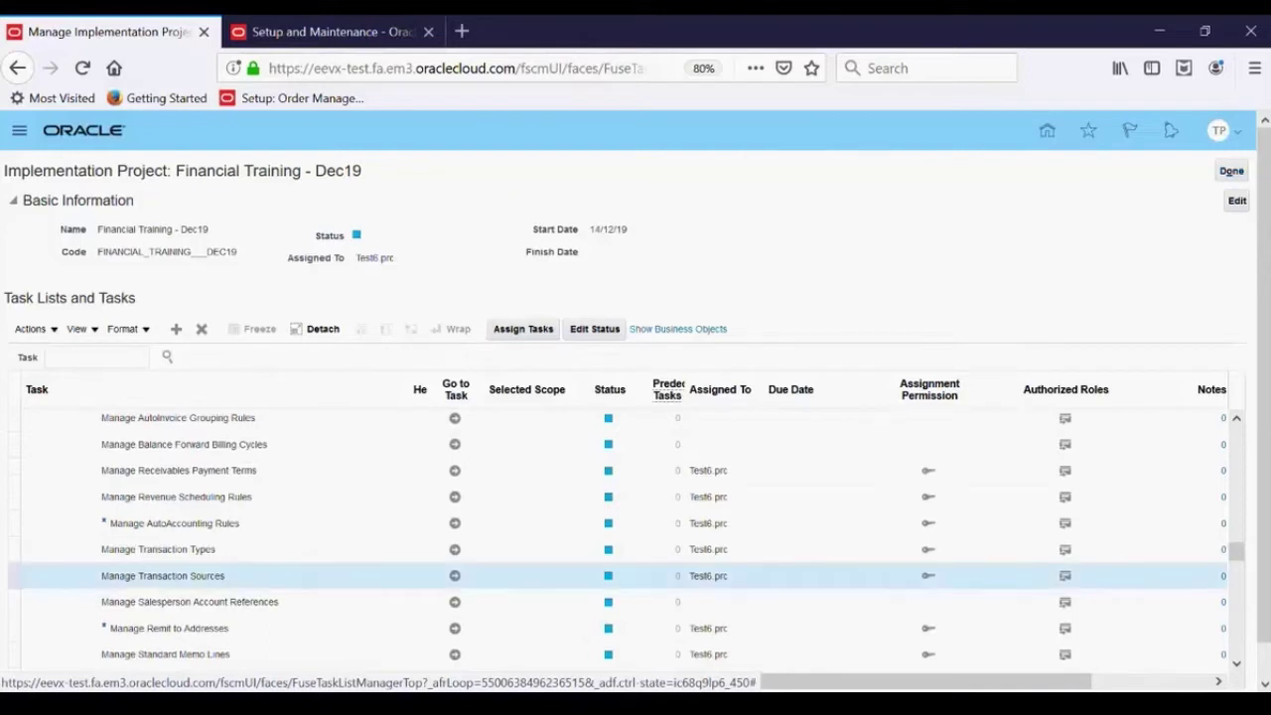
{"action": "left_click", "coordinate": [455, 575]}
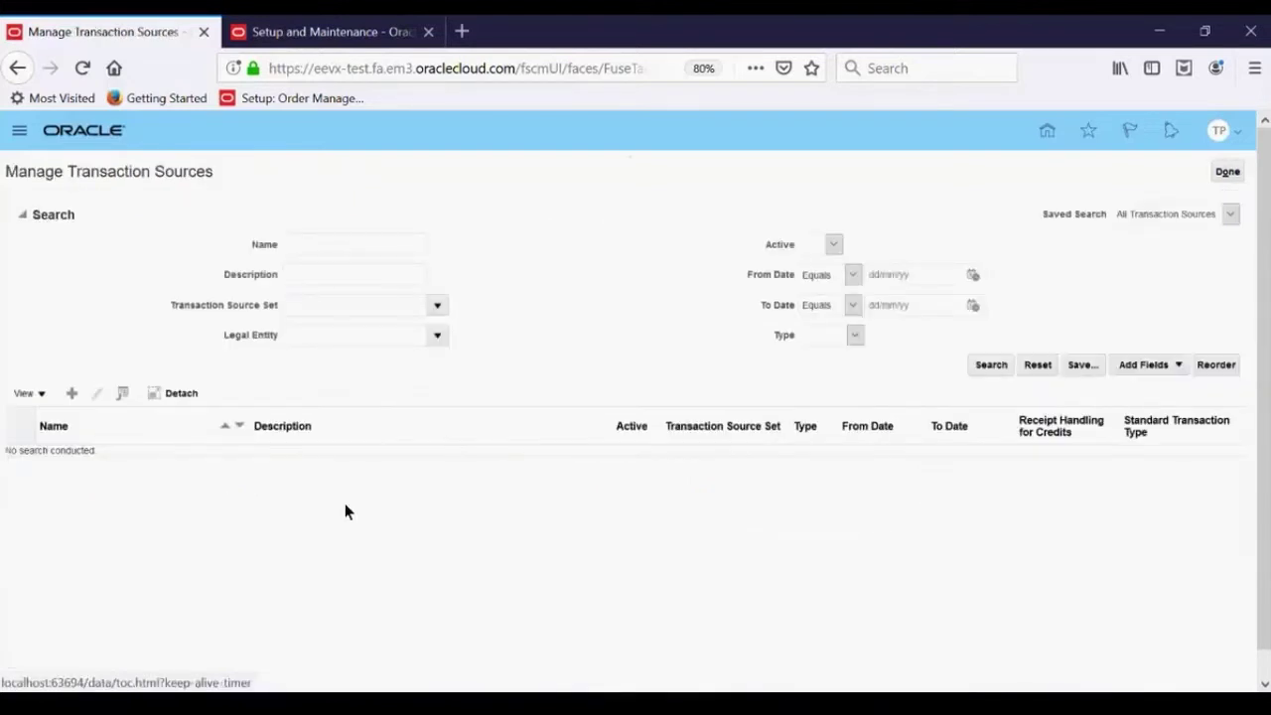
Search for ACME transaction sources, view the details of ACME Trx Source, and cancel out of editing it
{"action": "left_click", "coordinate": [364, 252]}
{"action": "type", "text": "ACME"}
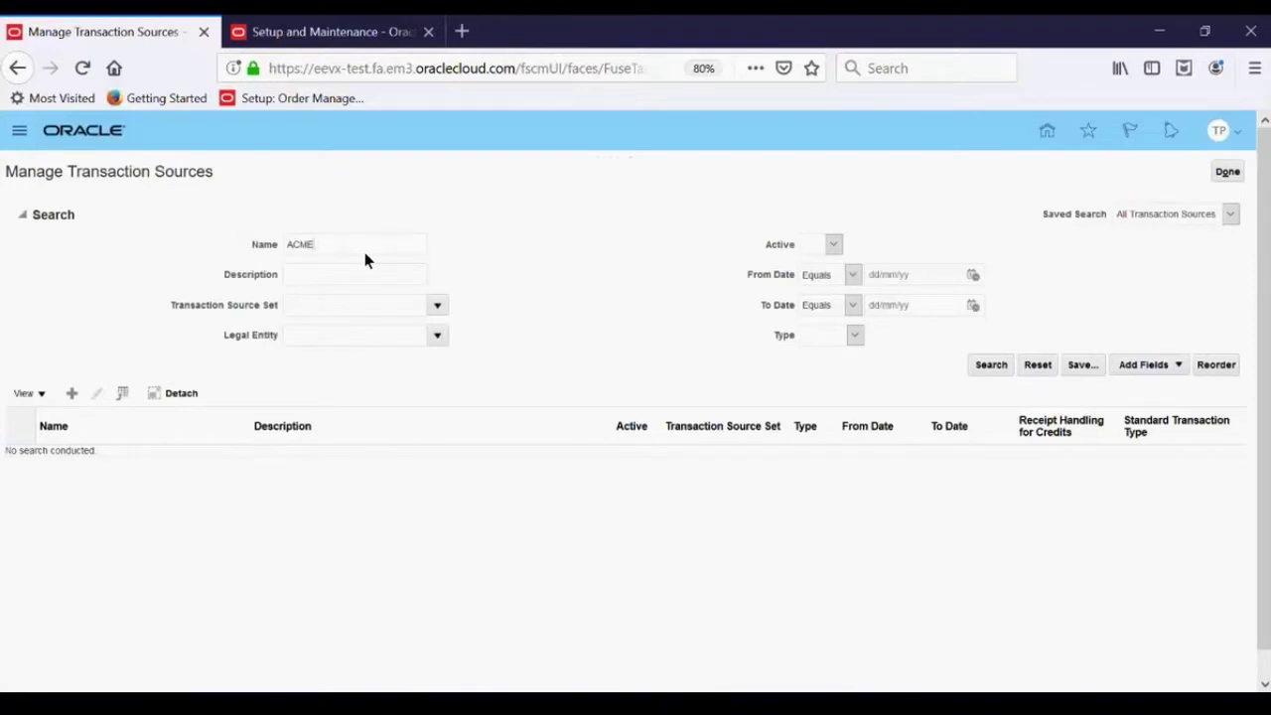
{"action": "key", "text": "Return"}
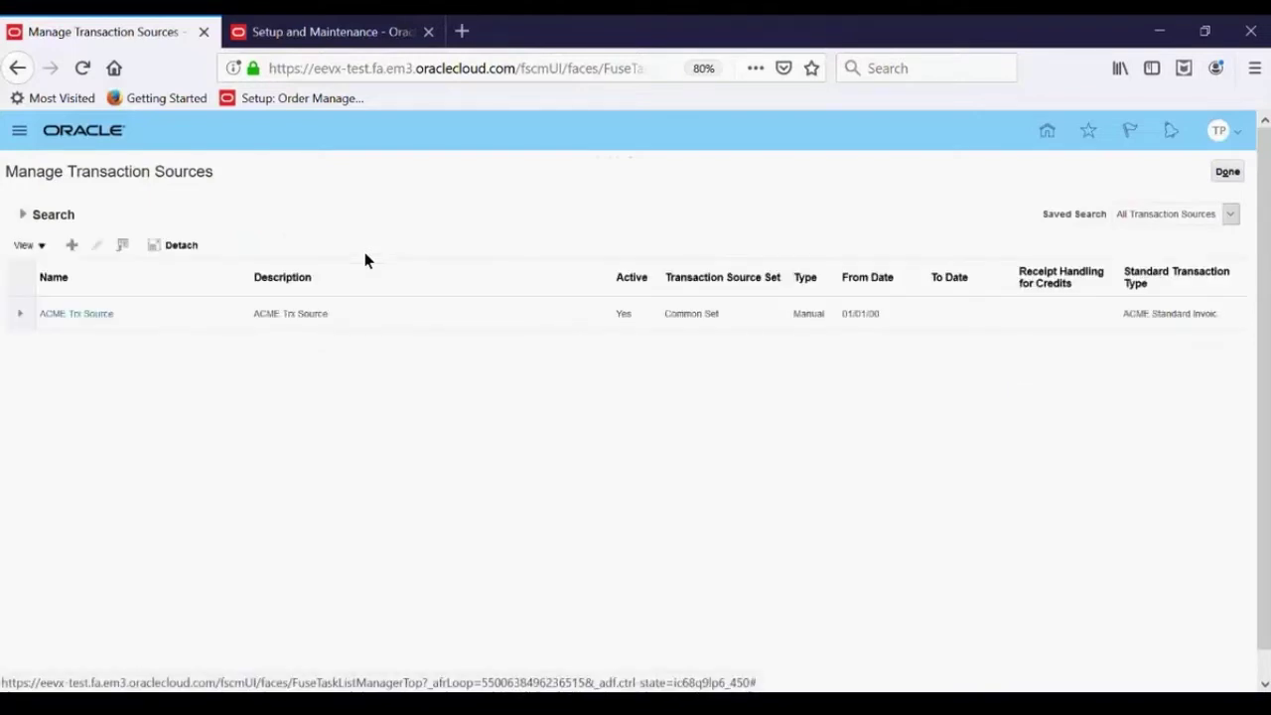
{"action": "left_click", "coordinate": [60, 316]}
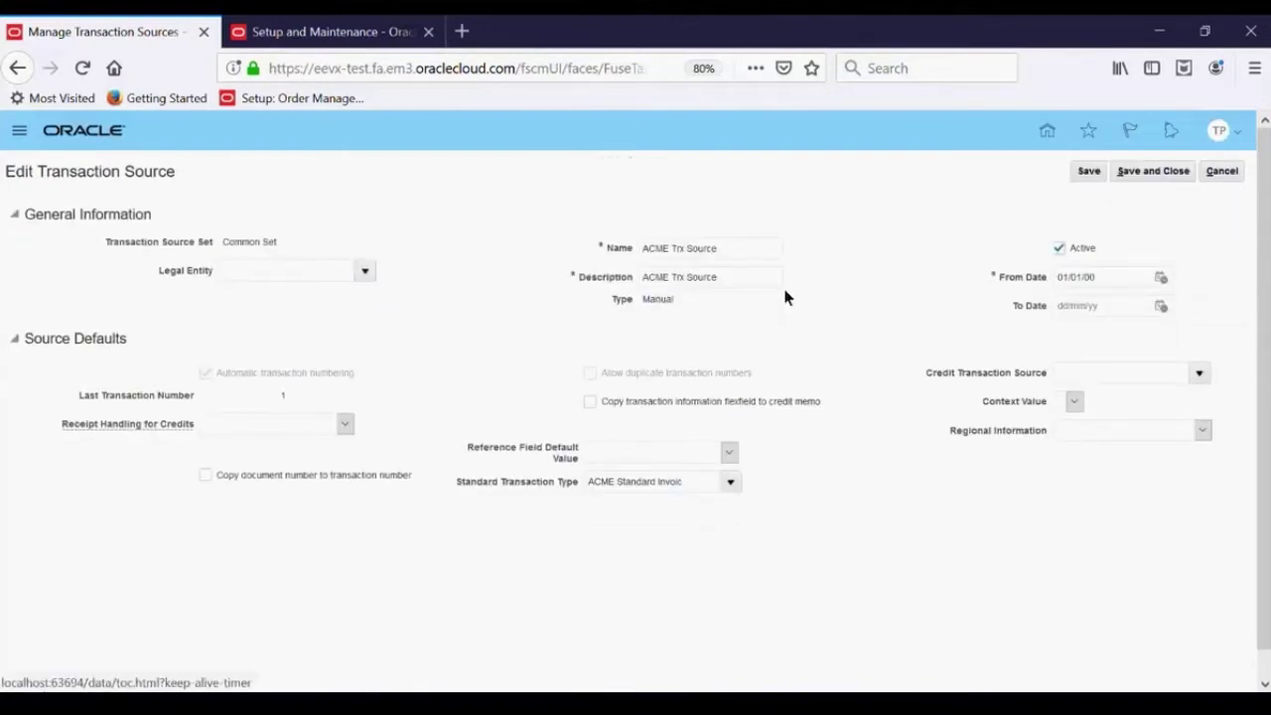
{"action": "left_click", "coordinate": [1223, 172]}
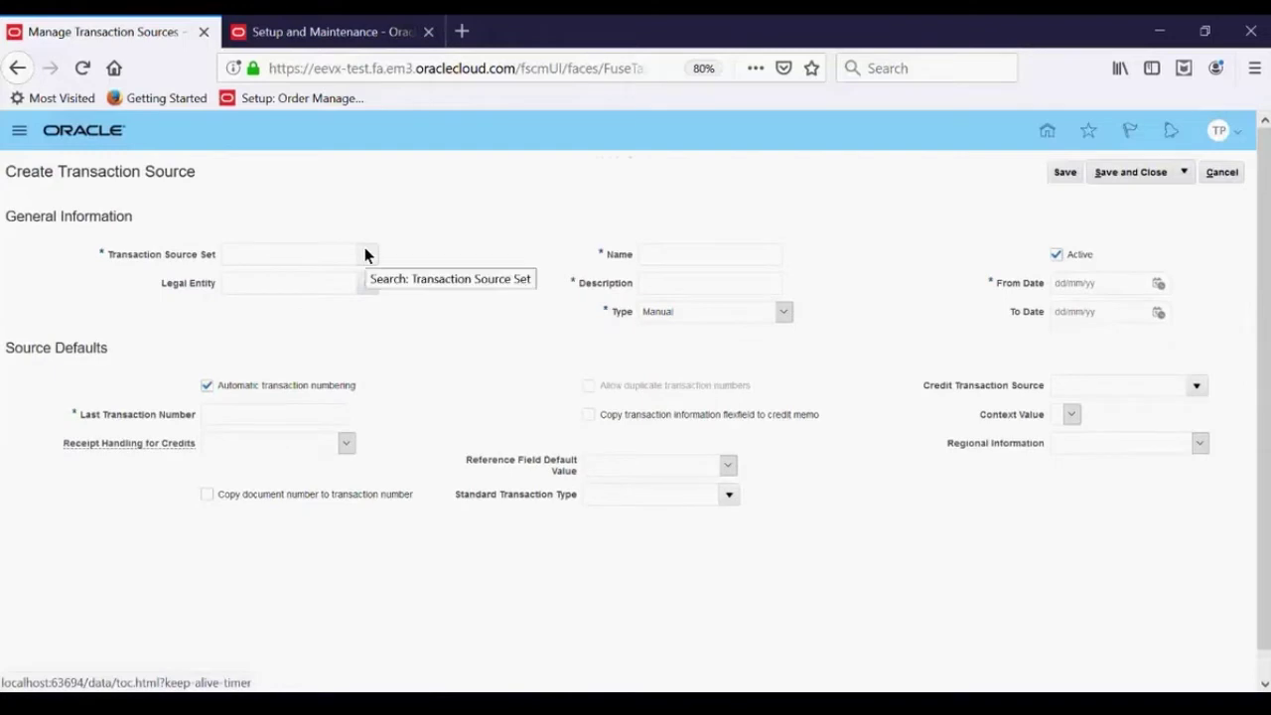
Create a new transaction source with type Imported and bring up its AutoInvoice Options
{"action": "left_click", "coordinate": [675, 314]}
{"action": "left_click", "coordinate": [673, 332]}
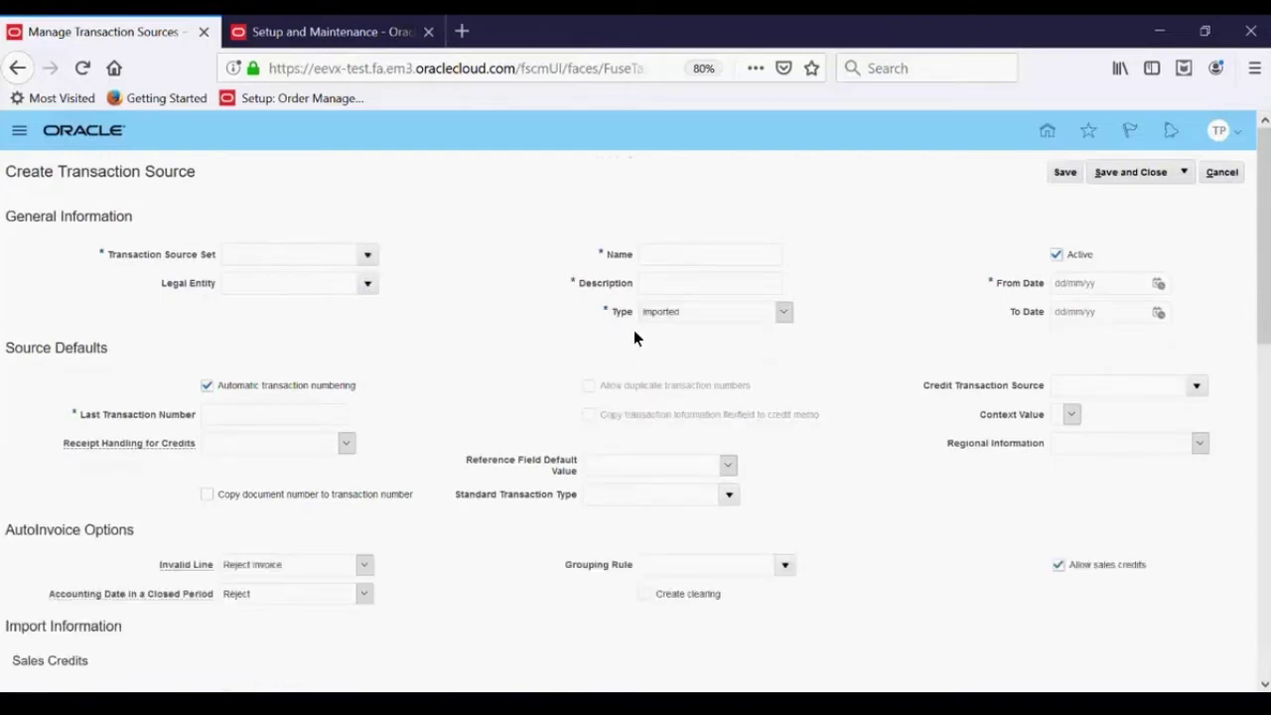
{"action": "scroll", "coordinate": [635, 338], "scroll_direction": "down", "scroll_amount": 1}
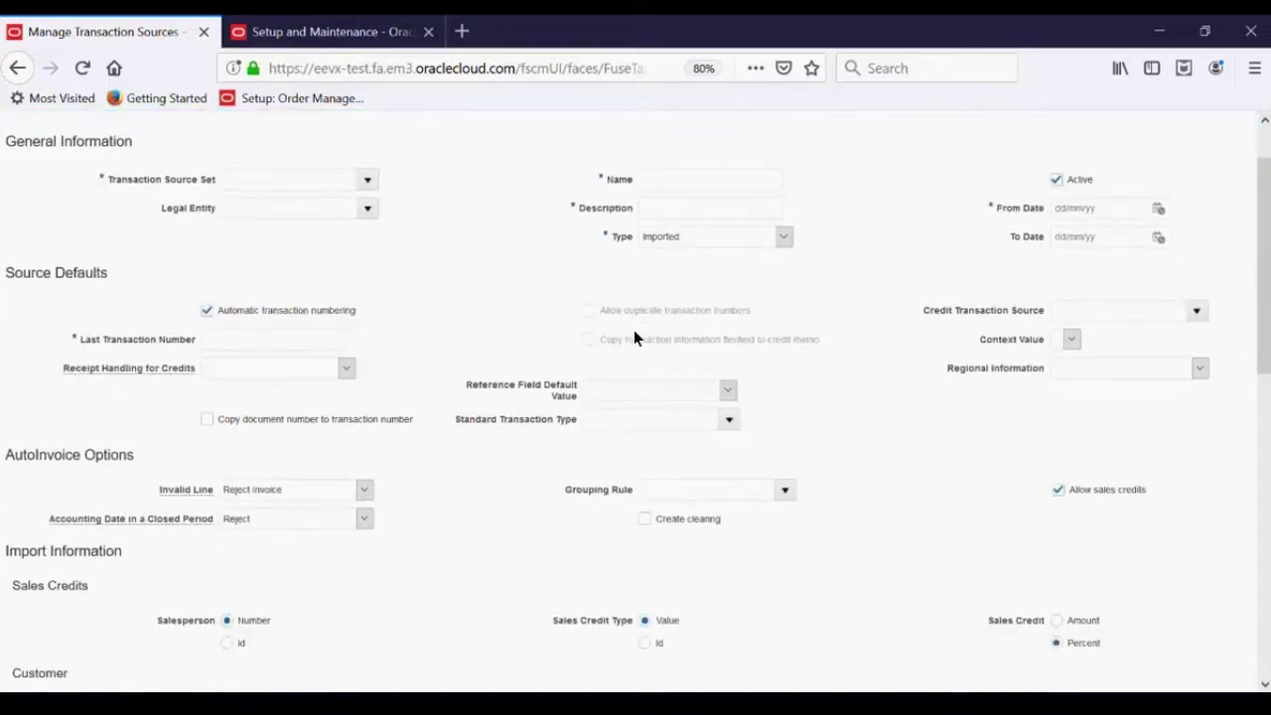
{"action": "scroll", "coordinate": [633, 331], "scroll_direction": "down", "scroll_amount": 3}
{"action": "scroll", "coordinate": [634, 338], "scroll_direction": "up", "scroll_amount": 1}
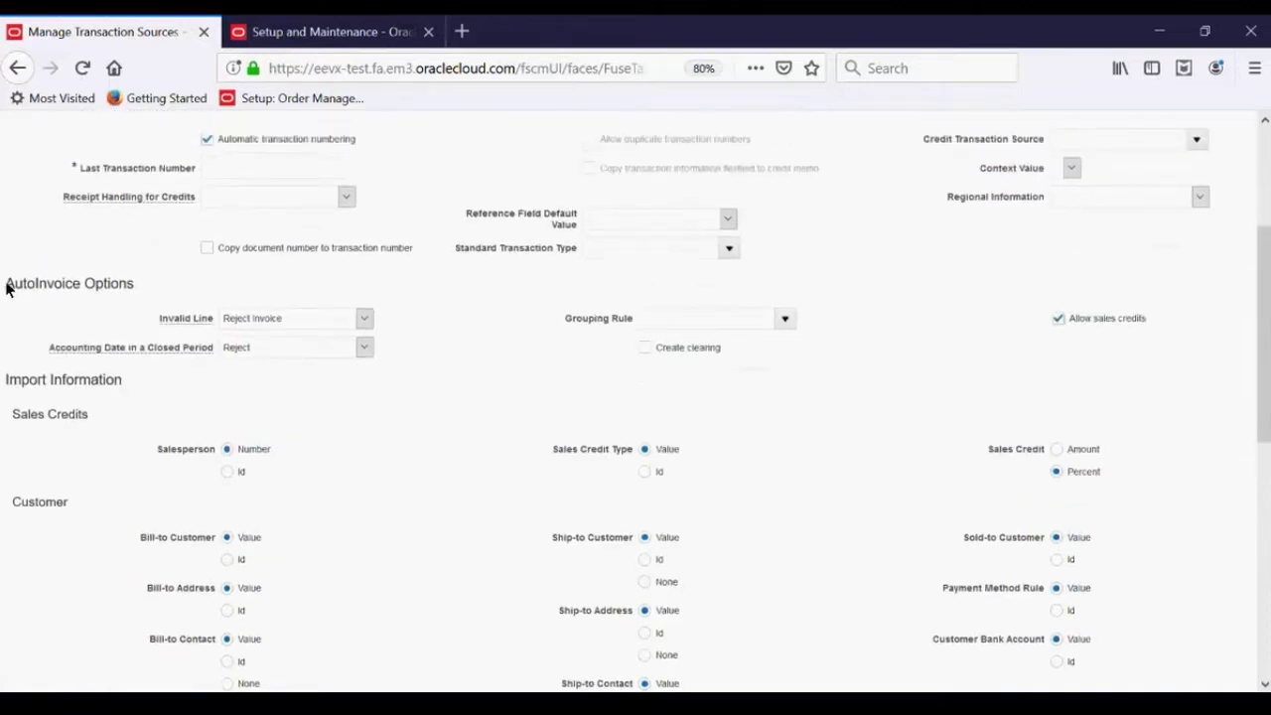
{"action": "left_click_drag", "start_coordinate": [7, 286], "coordinate": [185, 270]}
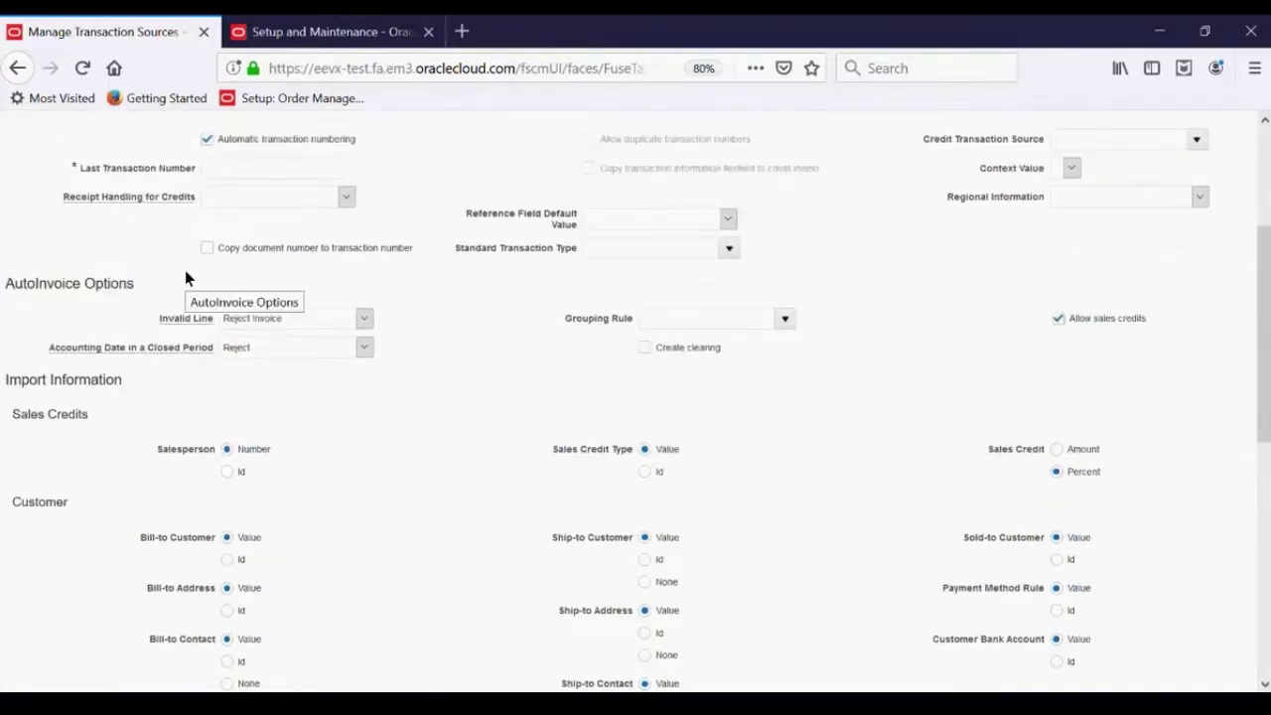
Try Create Invoice as the Invalid Line handling and set it back to Reject Invoice
{"action": "left_click", "coordinate": [236, 318]}
{"action": "left_click", "coordinate": [237, 318]}
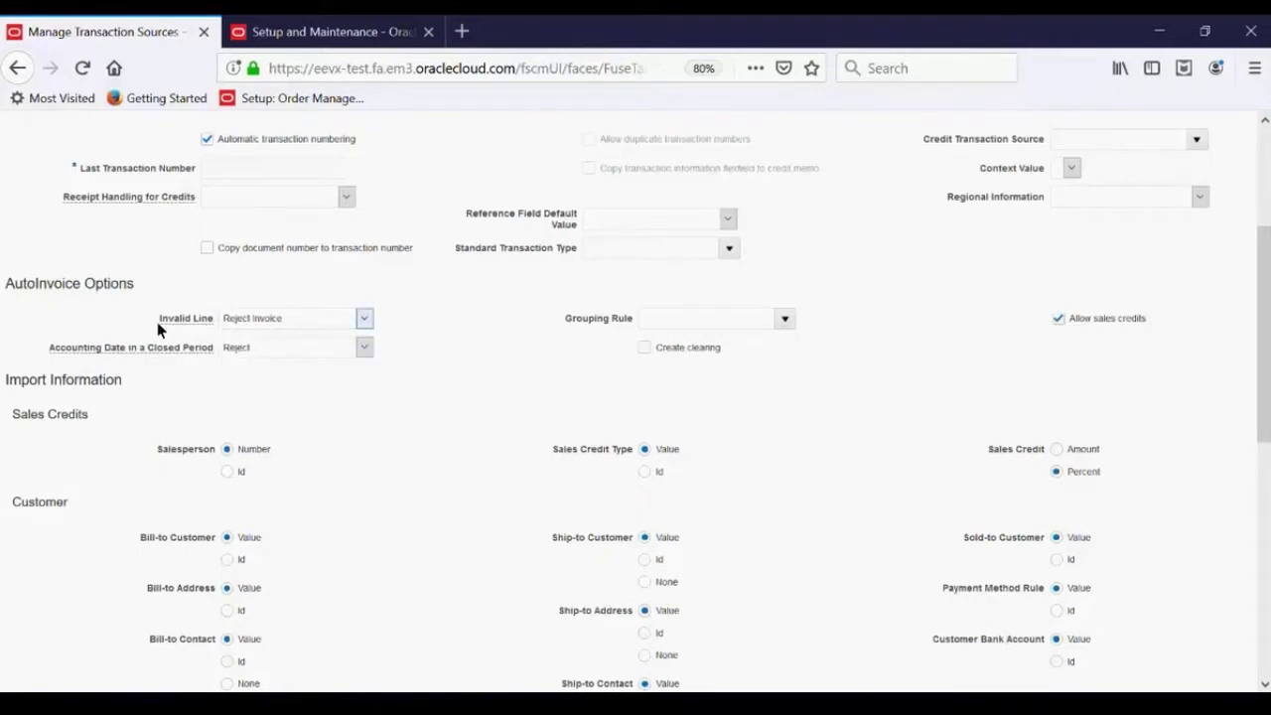
{"action": "left_click", "coordinate": [230, 319]}
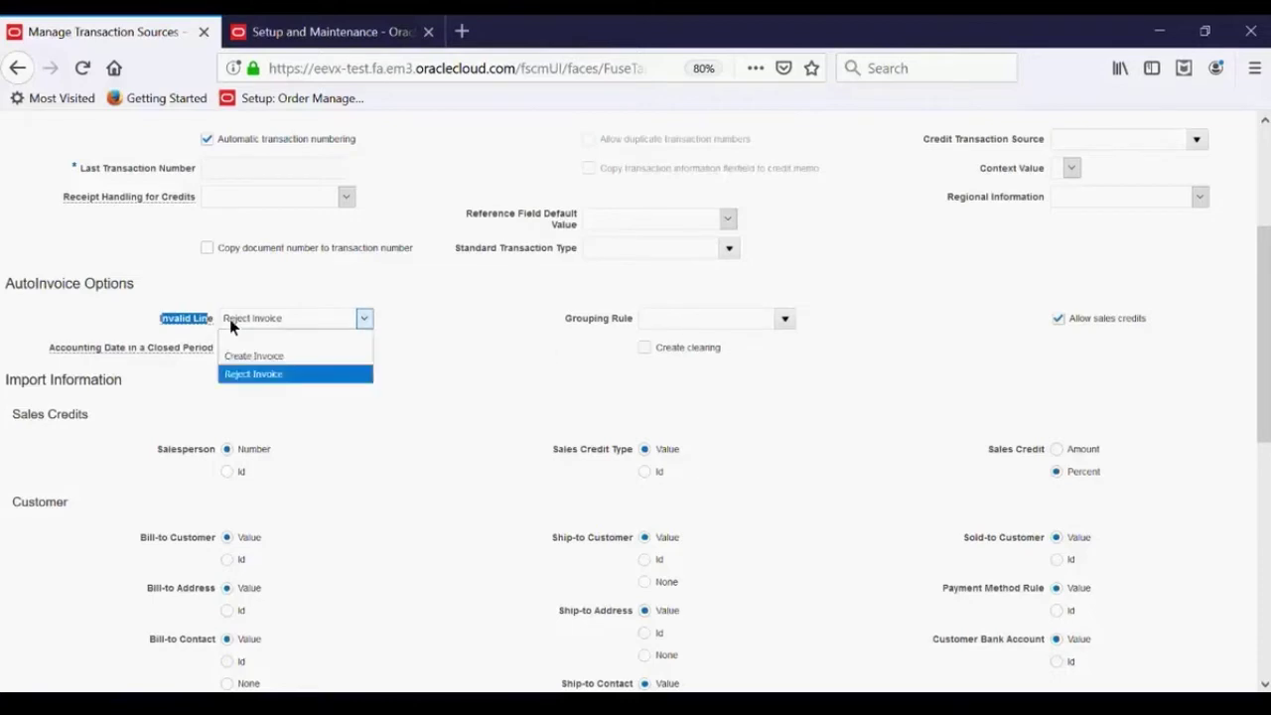
{"action": "left_click", "coordinate": [256, 374]}
{"action": "left_click", "coordinate": [304, 331]}
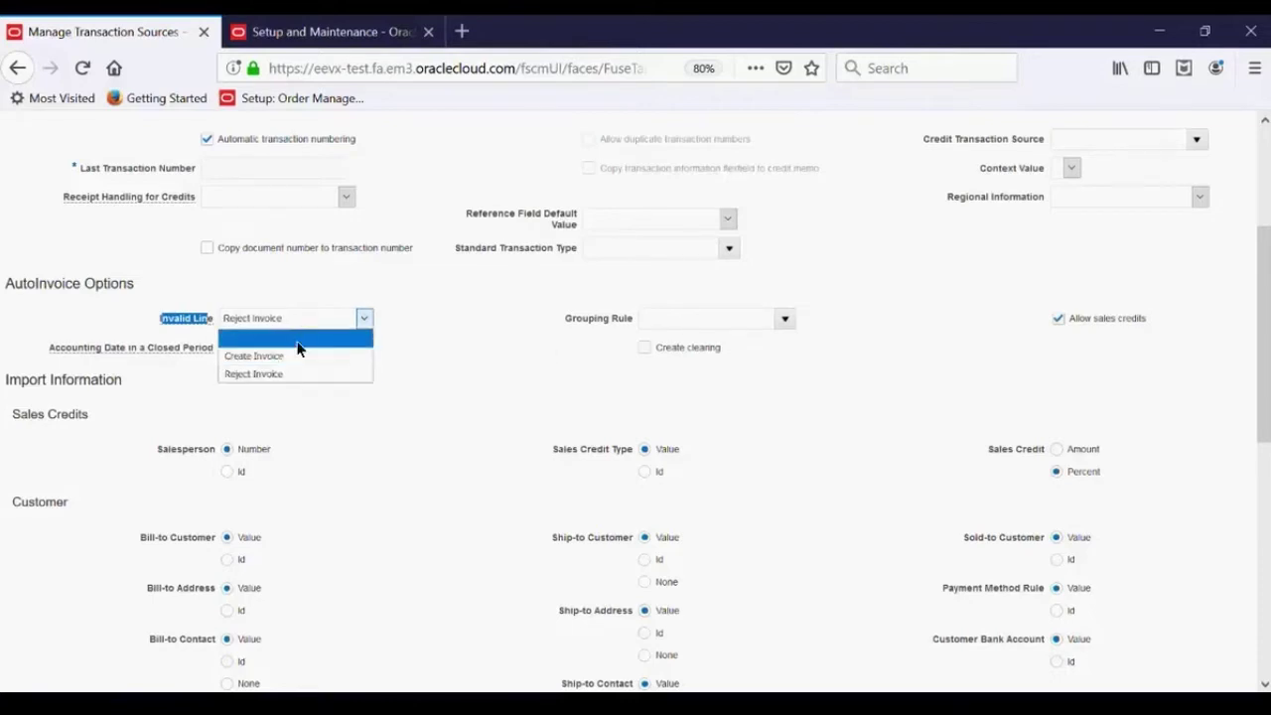
{"action": "left_click", "coordinate": [292, 356]}
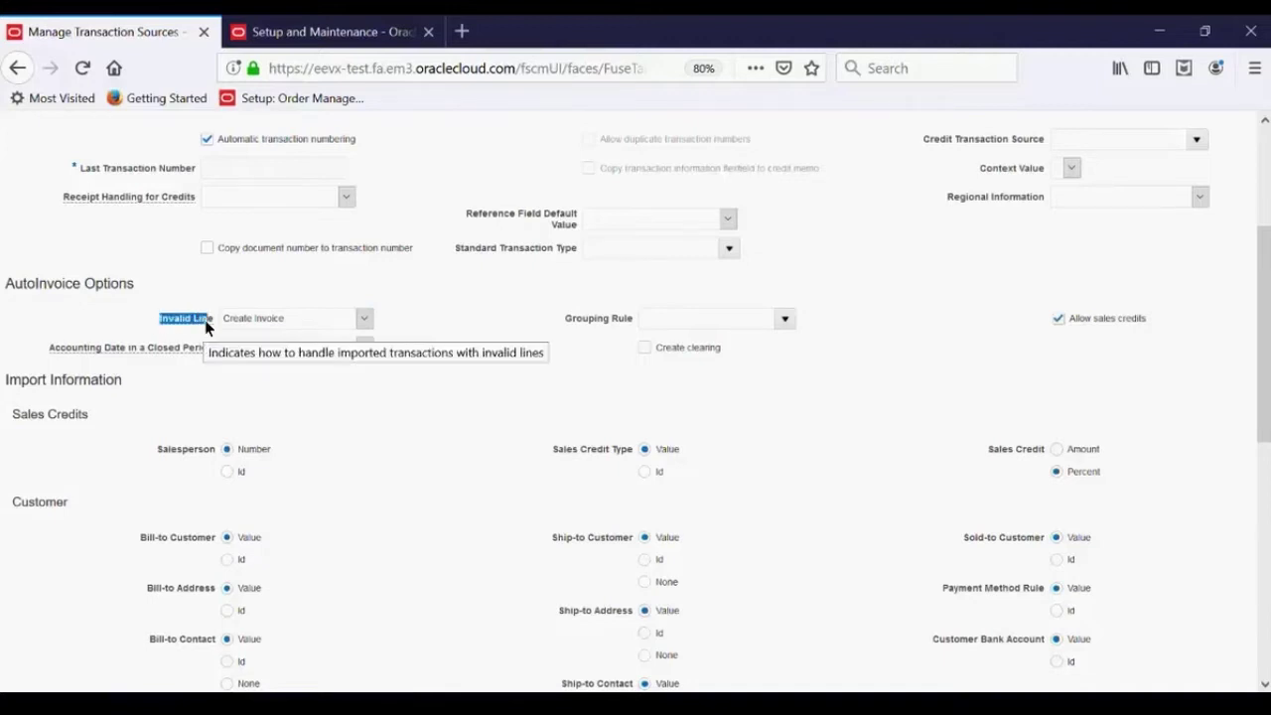
{"action": "left_click", "coordinate": [223, 320]}
{"action": "left_click", "coordinate": [238, 371]}
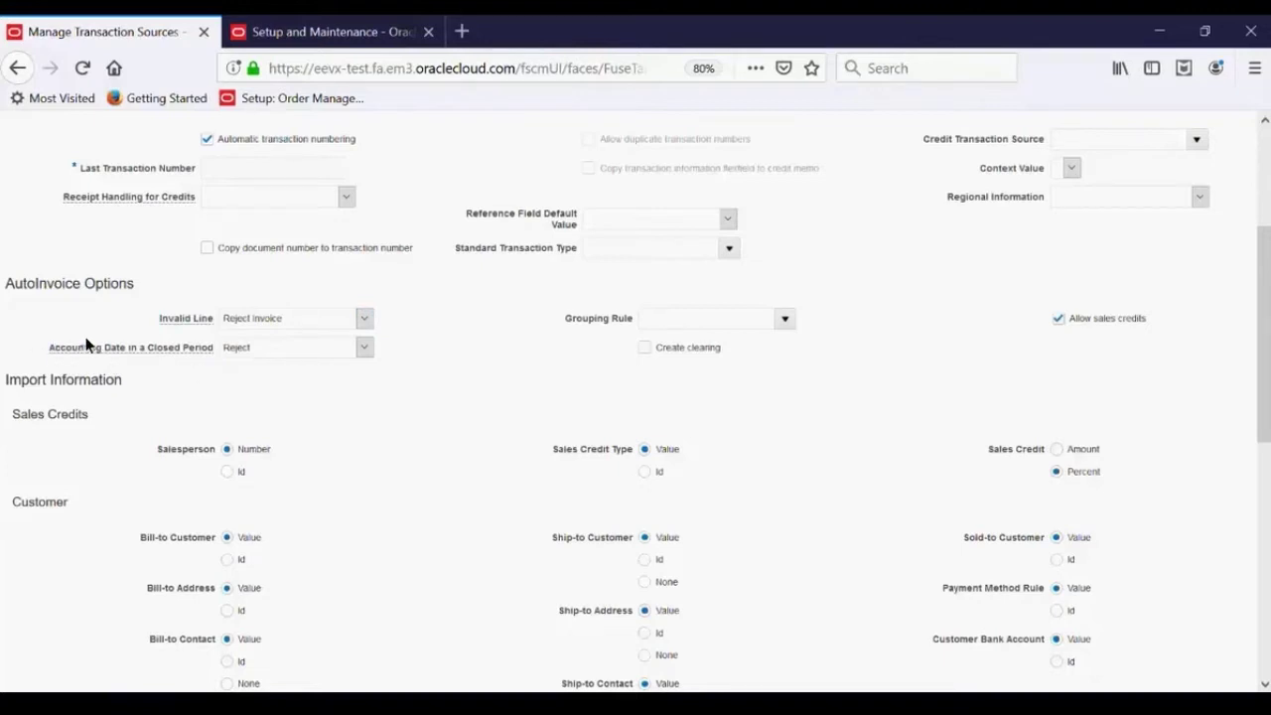
Review the handling choices for Accounting Date in a Closed Period, keeping Reject
{"action": "left_click_drag", "start_coordinate": [109, 345], "coordinate": [202, 346]}
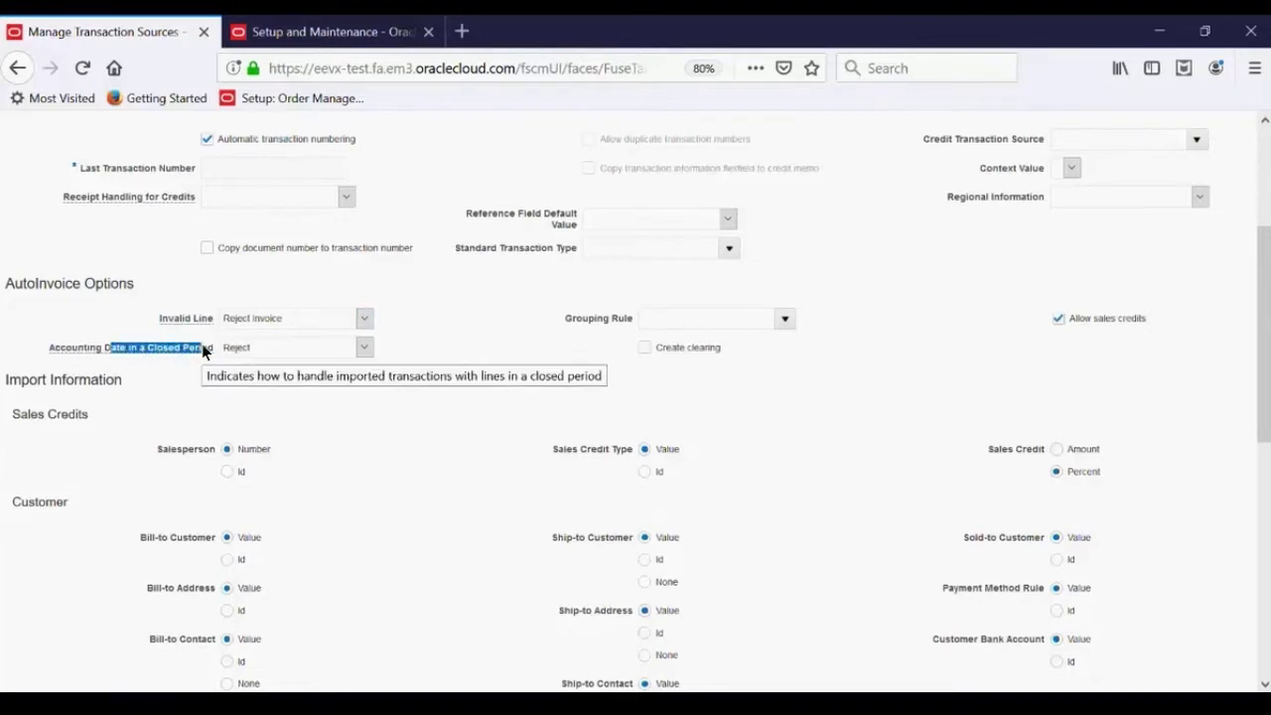
{"action": "left_click", "coordinate": [227, 360]}
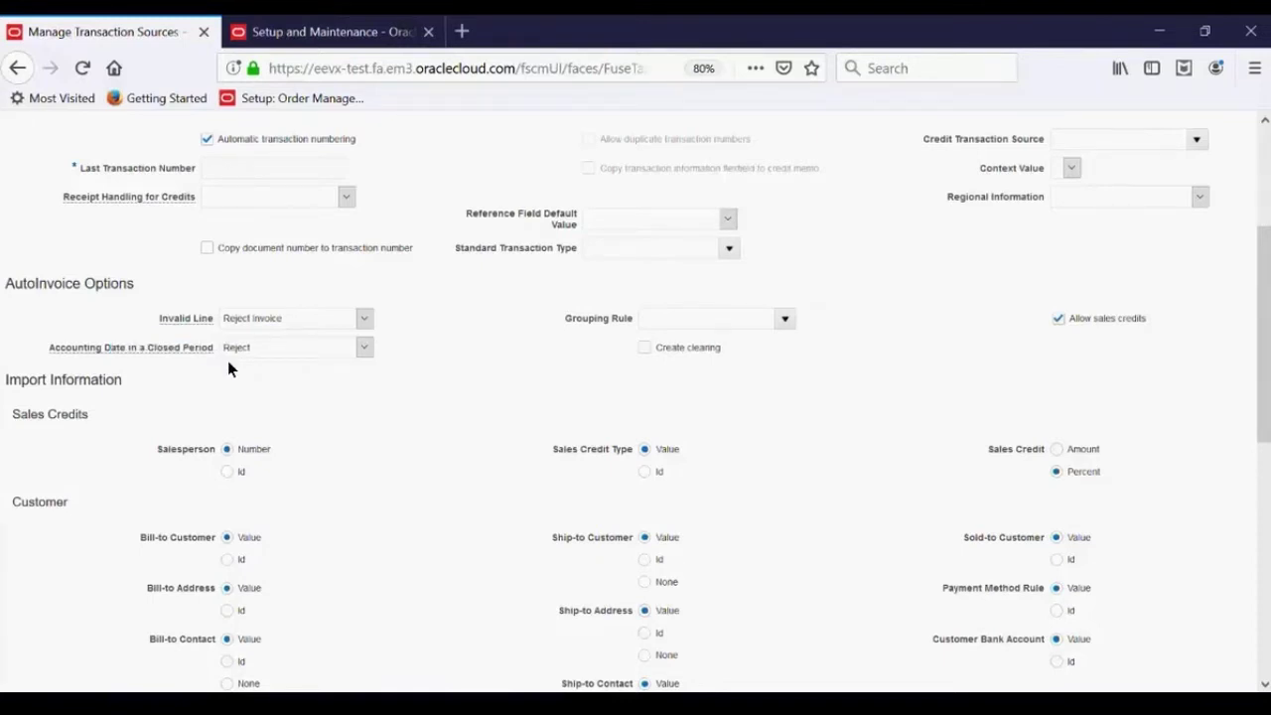
{"action": "left_click", "coordinate": [236, 350]}
{"action": "left_click", "coordinate": [243, 385]}
{"action": "left_click", "coordinate": [288, 352]}
{"action": "left_click", "coordinate": [260, 400]}
Examine the available AutoInvoice grouping rules without choosing one
{"action": "left_click", "coordinate": [785, 320]}
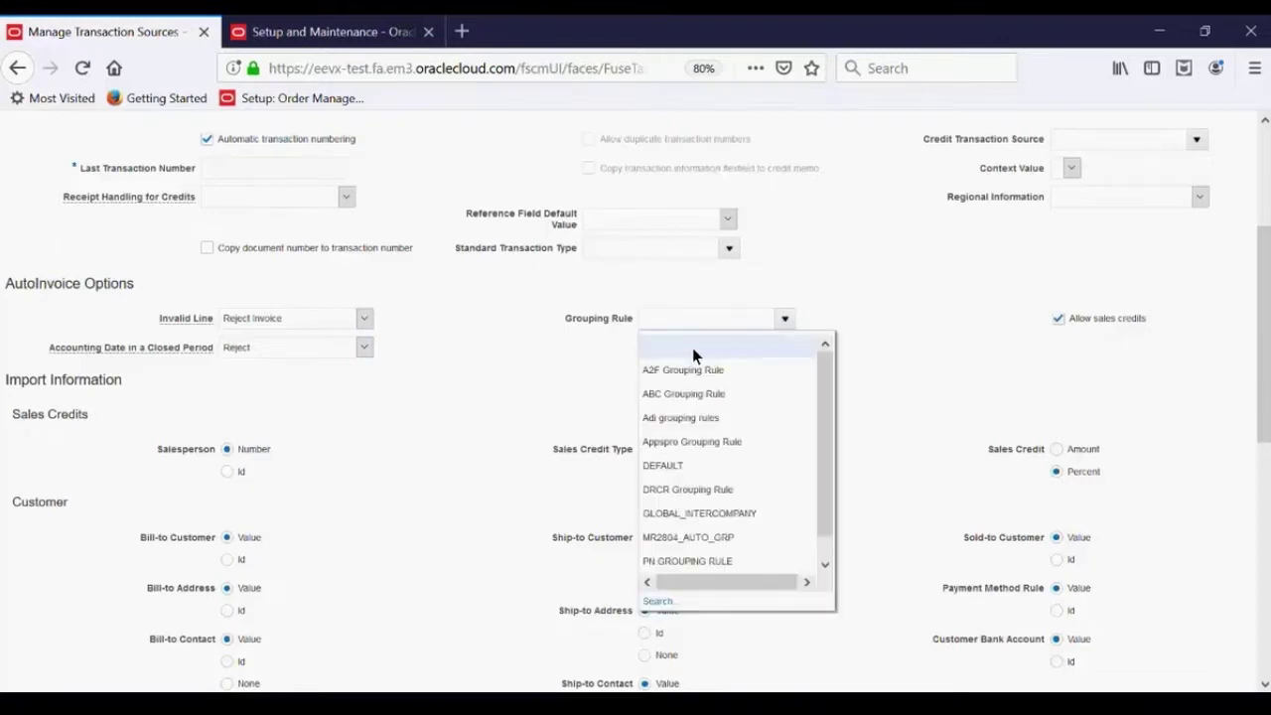
{"action": "left_click", "coordinate": [564, 369]}
{"action": "left_click_drag", "start_coordinate": [570, 328], "coordinate": [630, 318]}
{"action": "left_click", "coordinate": [600, 350]}
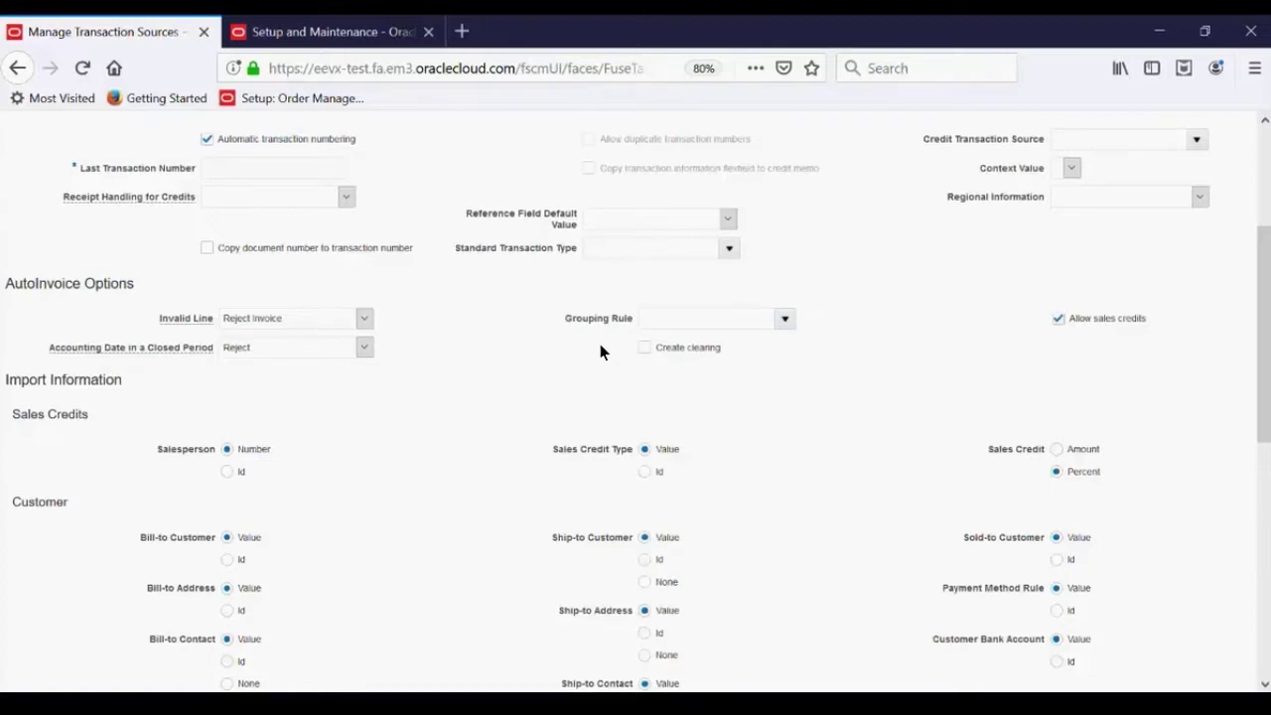
{"action": "left_click", "coordinate": [787, 319]}
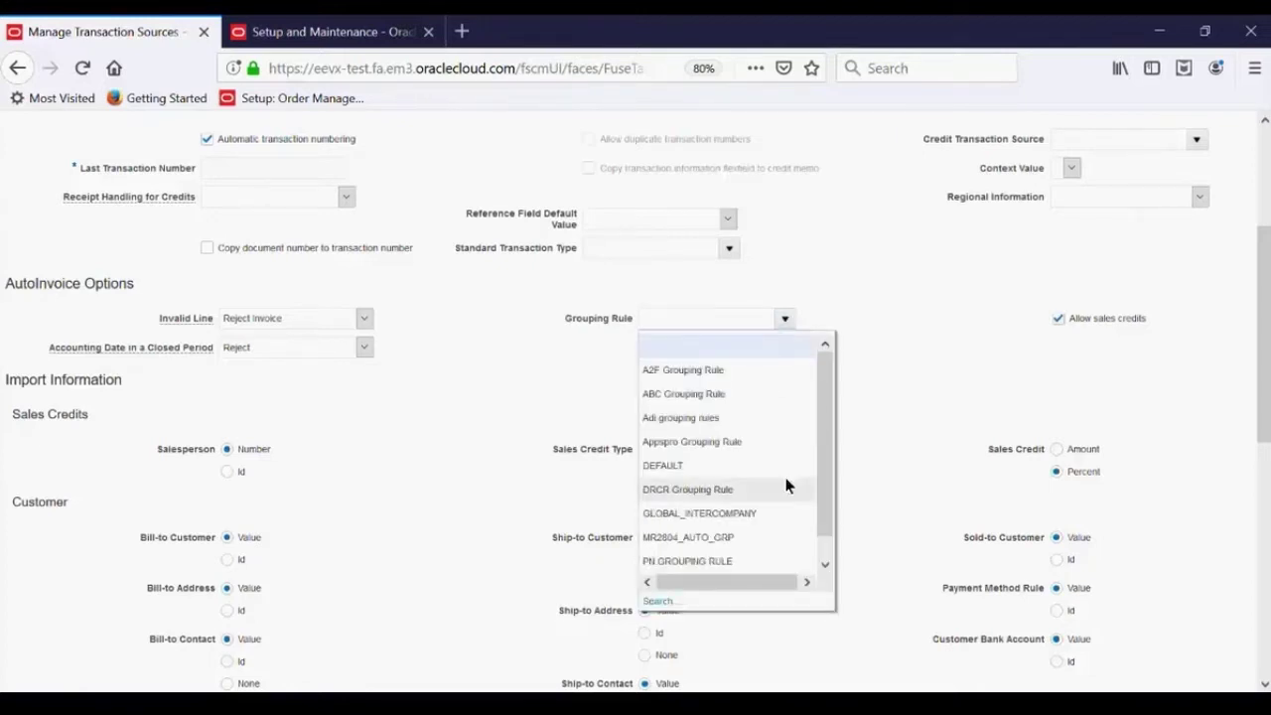
{"action": "left_click", "coordinate": [777, 355]}
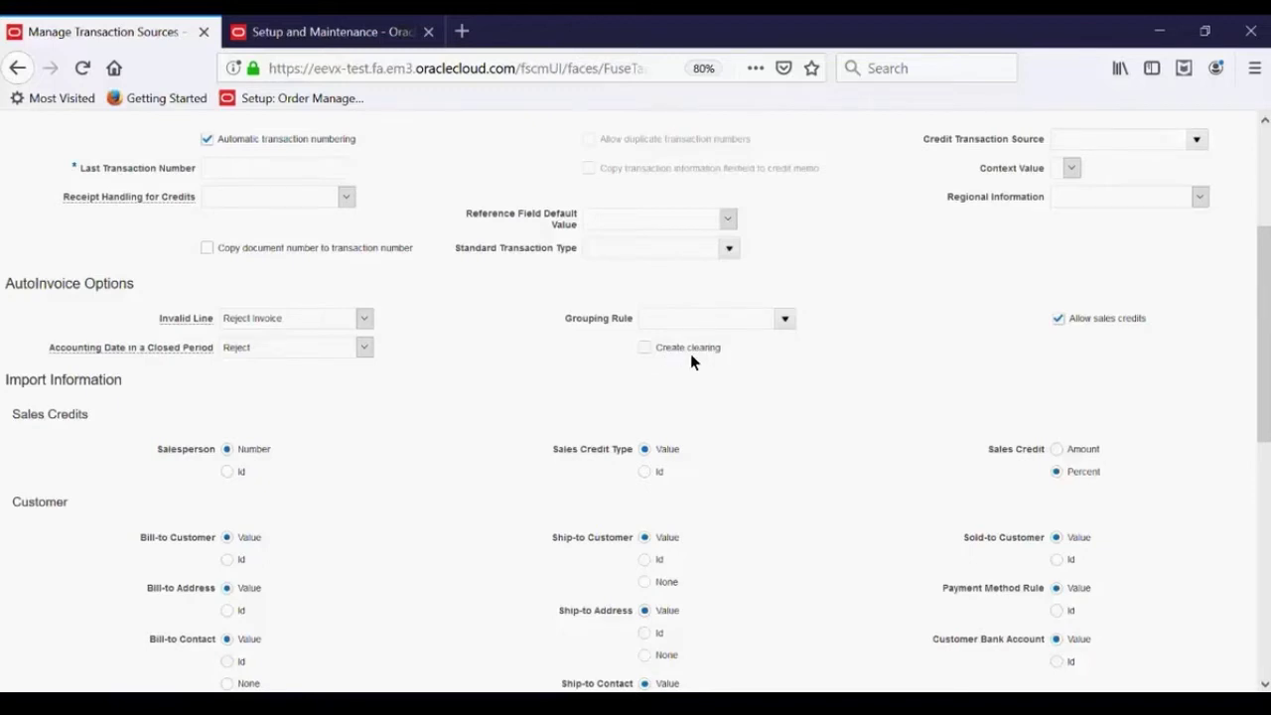
{"action": "left_click", "coordinate": [386, 30]}
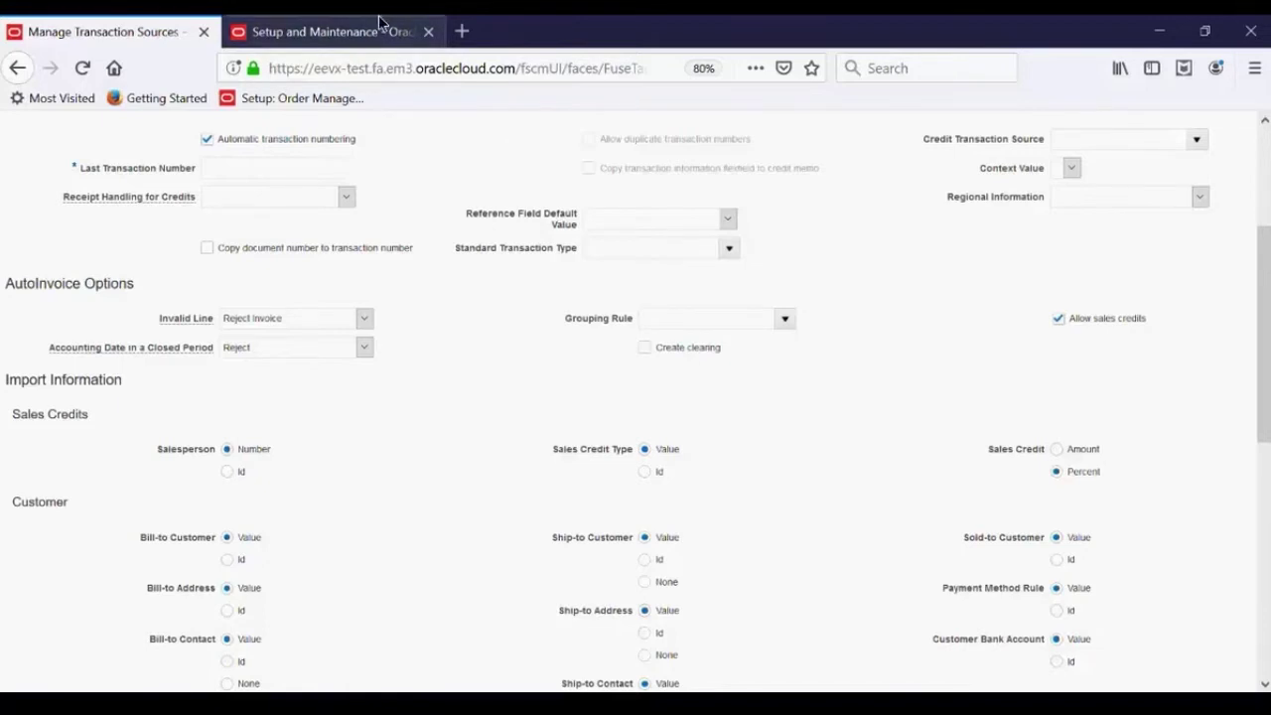
{"action": "left_click", "coordinate": [139, 26]}
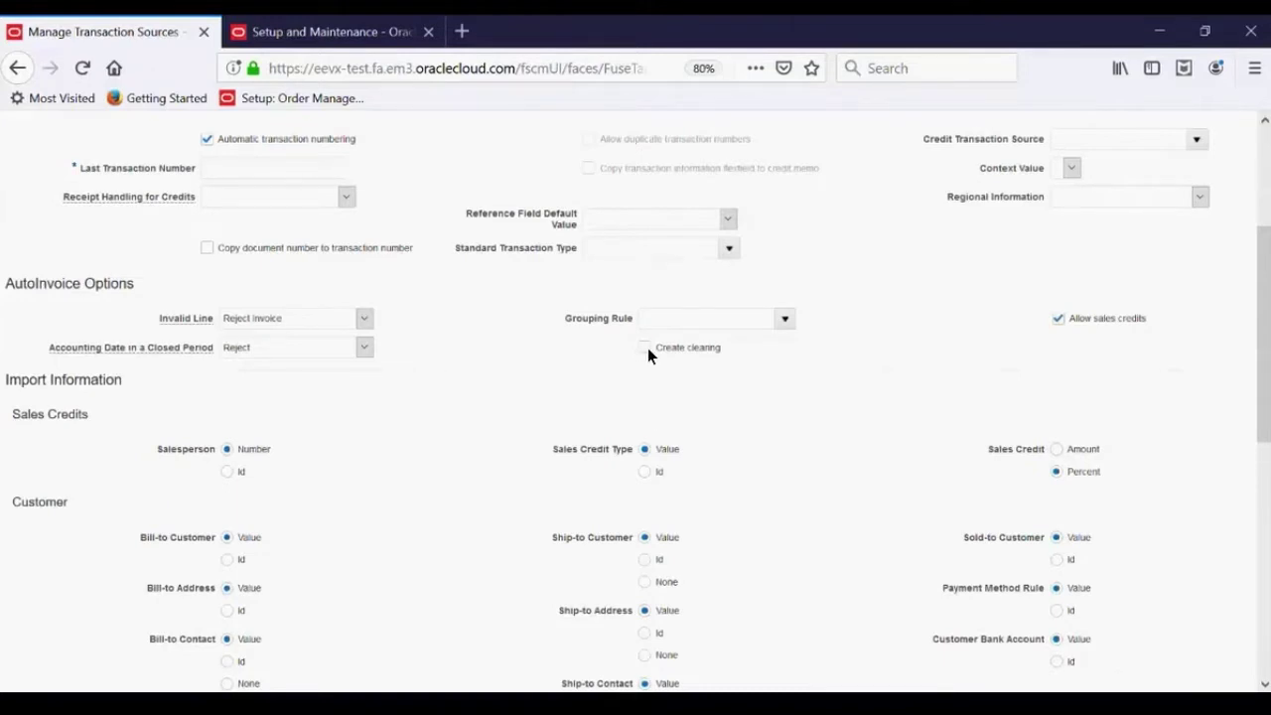
Examine the Create clearing option and the Import Information settings for sales credits, customer, accounting and miscellaneous data
{"action": "mouse_move", "coordinate": [647, 354]}
{"action": "scroll", "coordinate": [706, 378], "scroll_direction": "down", "scroll_amount": 3}
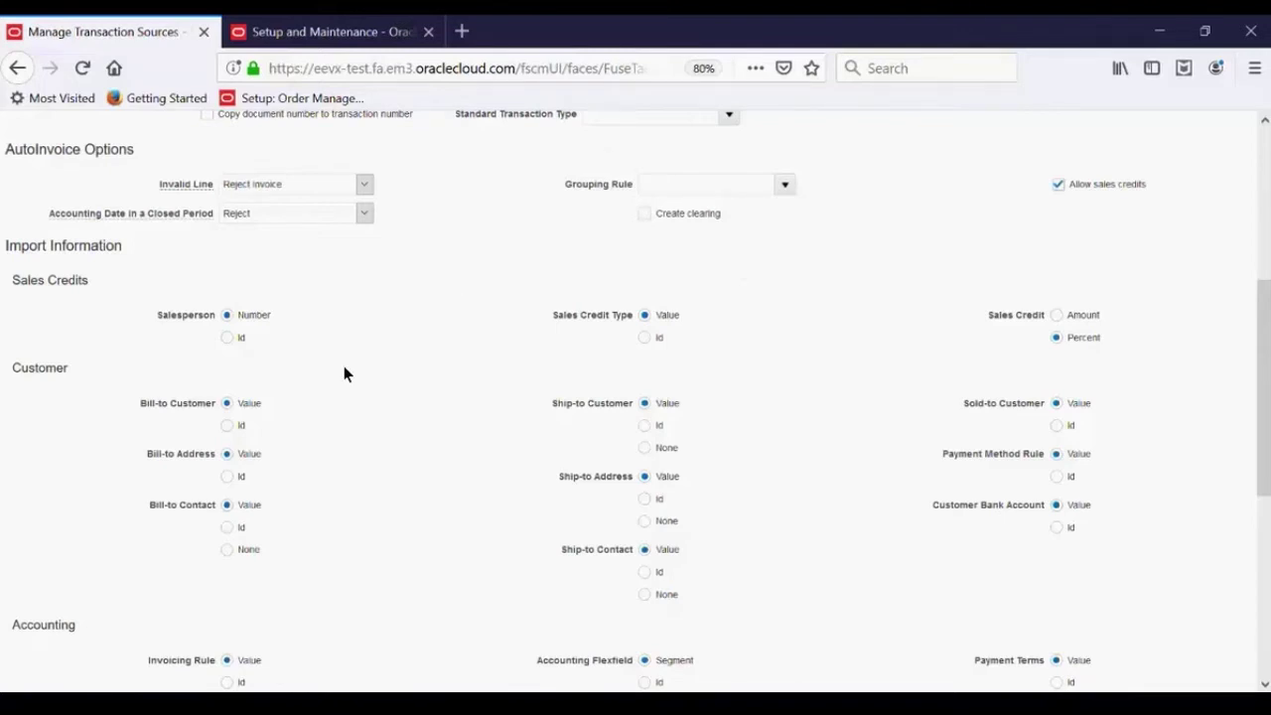
{"action": "scroll", "coordinate": [344, 365], "scroll_direction": "down", "scroll_amount": 1}
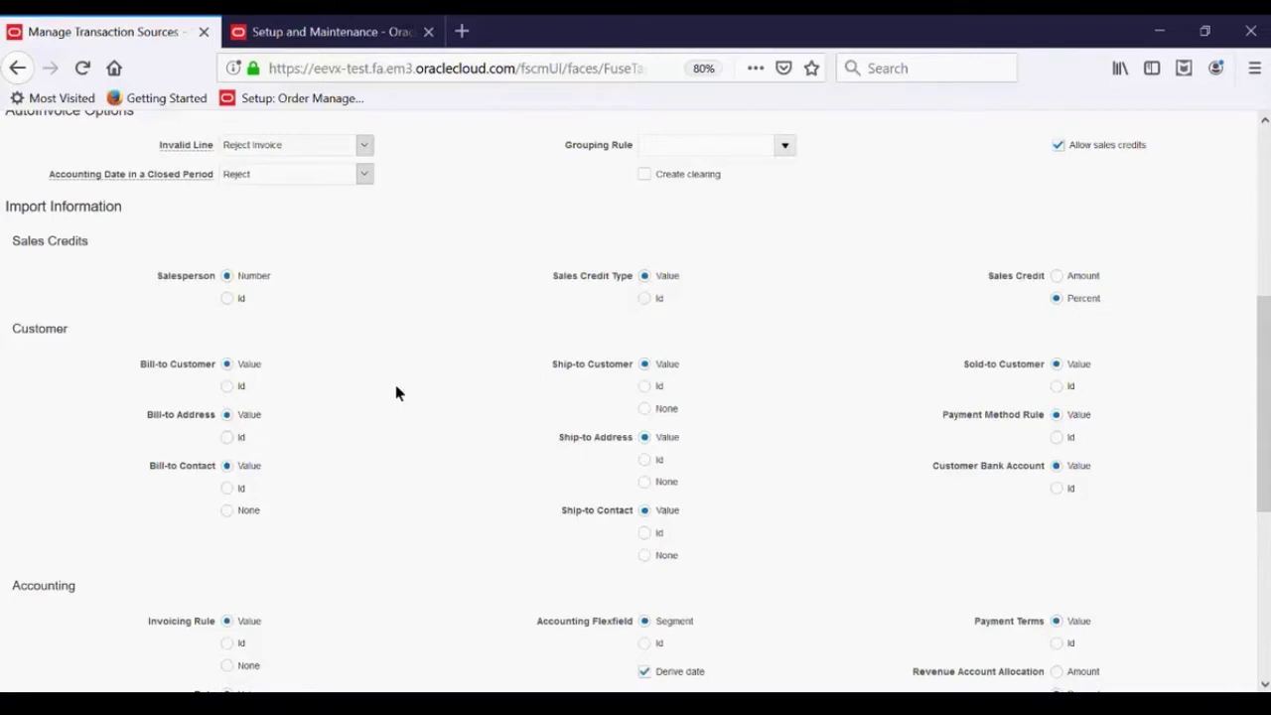
{"action": "scroll", "coordinate": [396, 392], "scroll_direction": "down", "scroll_amount": 1}
{"action": "scroll", "coordinate": [290, 367], "scroll_direction": "down", "scroll_amount": 5}
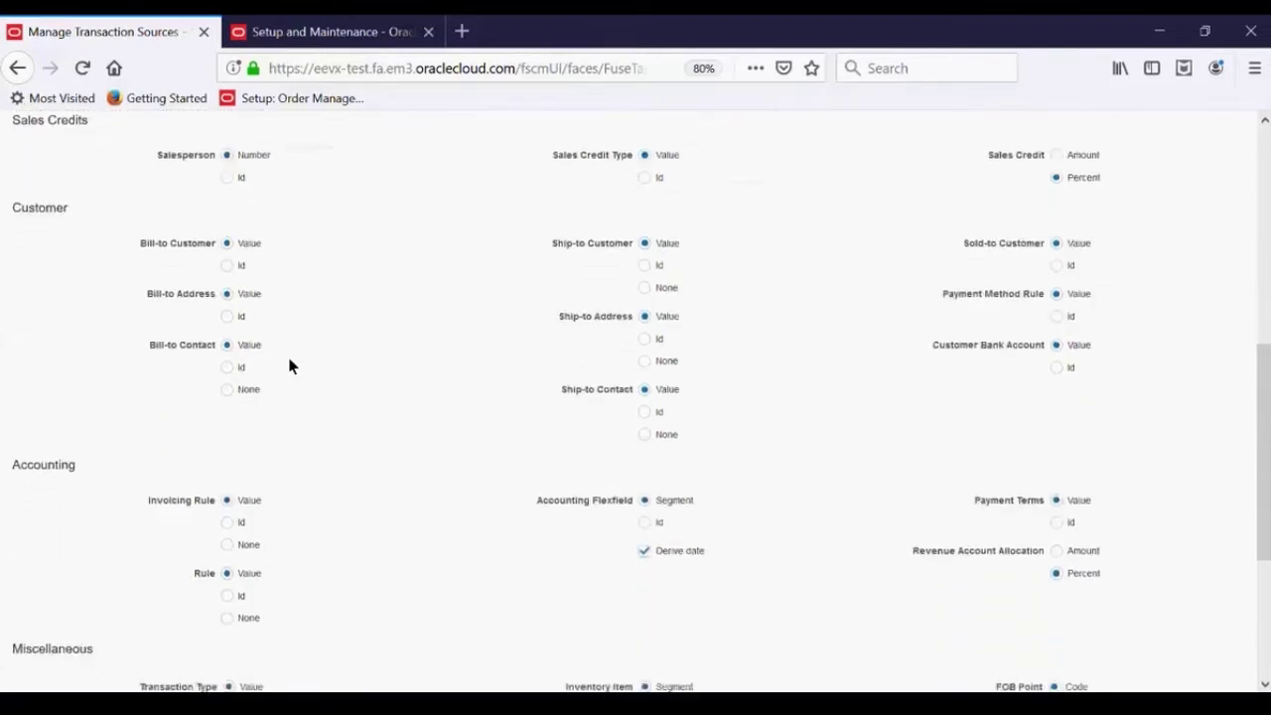
{"action": "scroll", "coordinate": [289, 367], "scroll_direction": "up", "scroll_amount": 5}
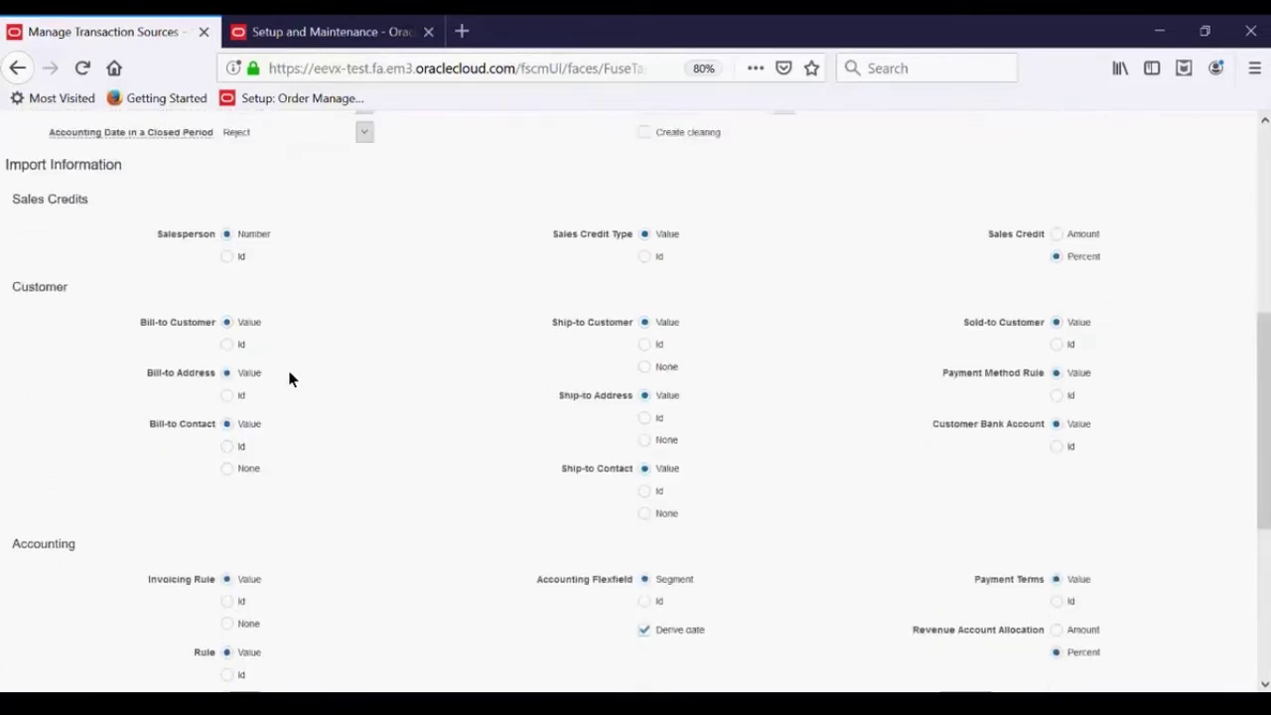
{"action": "scroll", "coordinate": [289, 377], "scroll_direction": "down", "scroll_amount": 9}
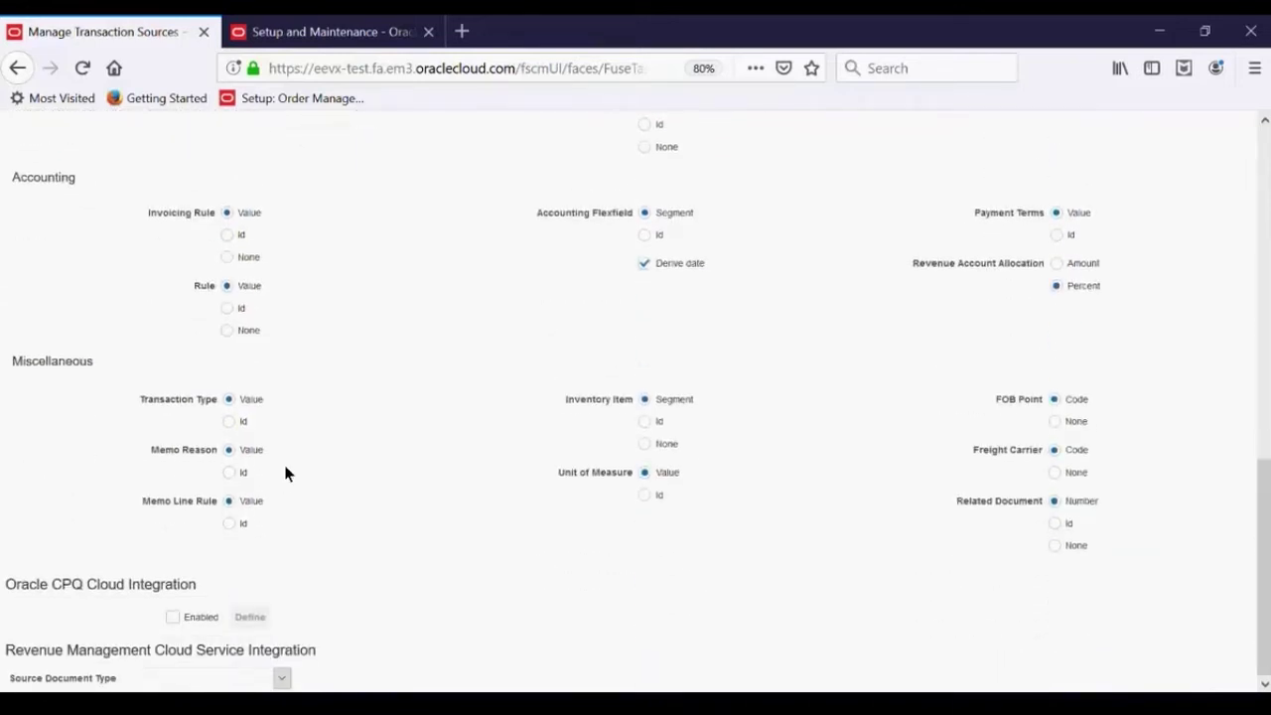
{"action": "scroll", "coordinate": [318, 408], "scroll_direction": "up", "scroll_amount": 1}
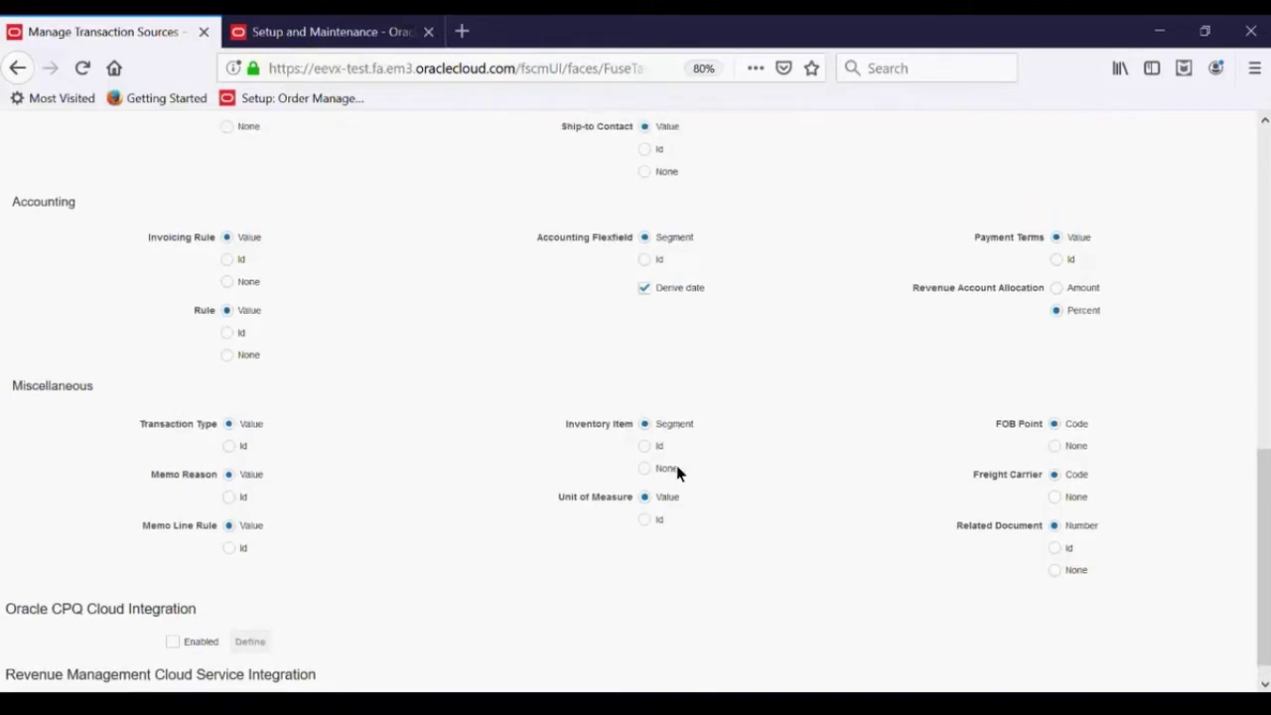
Go back over the imported source's General Information, Source Defaults and AutoInvoice Options, comparing them with the Import Information choices
{"action": "scroll", "coordinate": [676, 466], "scroll_direction": "up", "scroll_amount": 4}
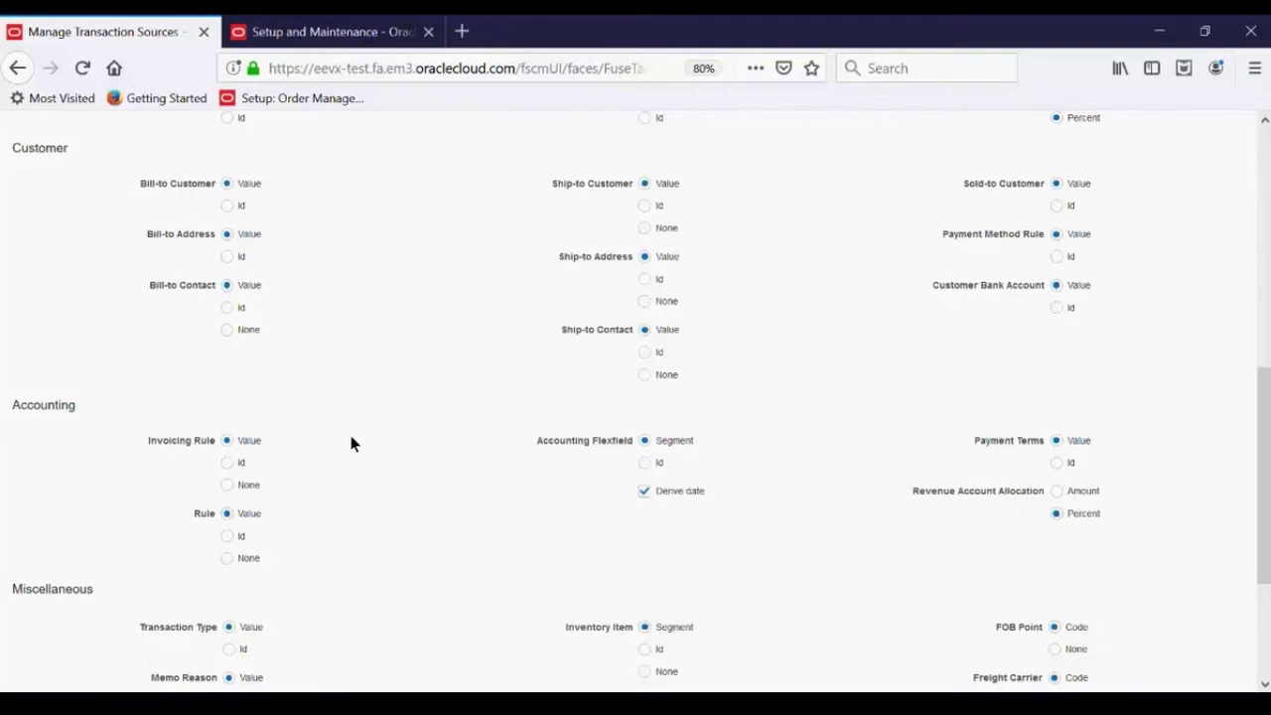
{"action": "scroll", "coordinate": [351, 444], "scroll_direction": "up", "scroll_amount": 6}
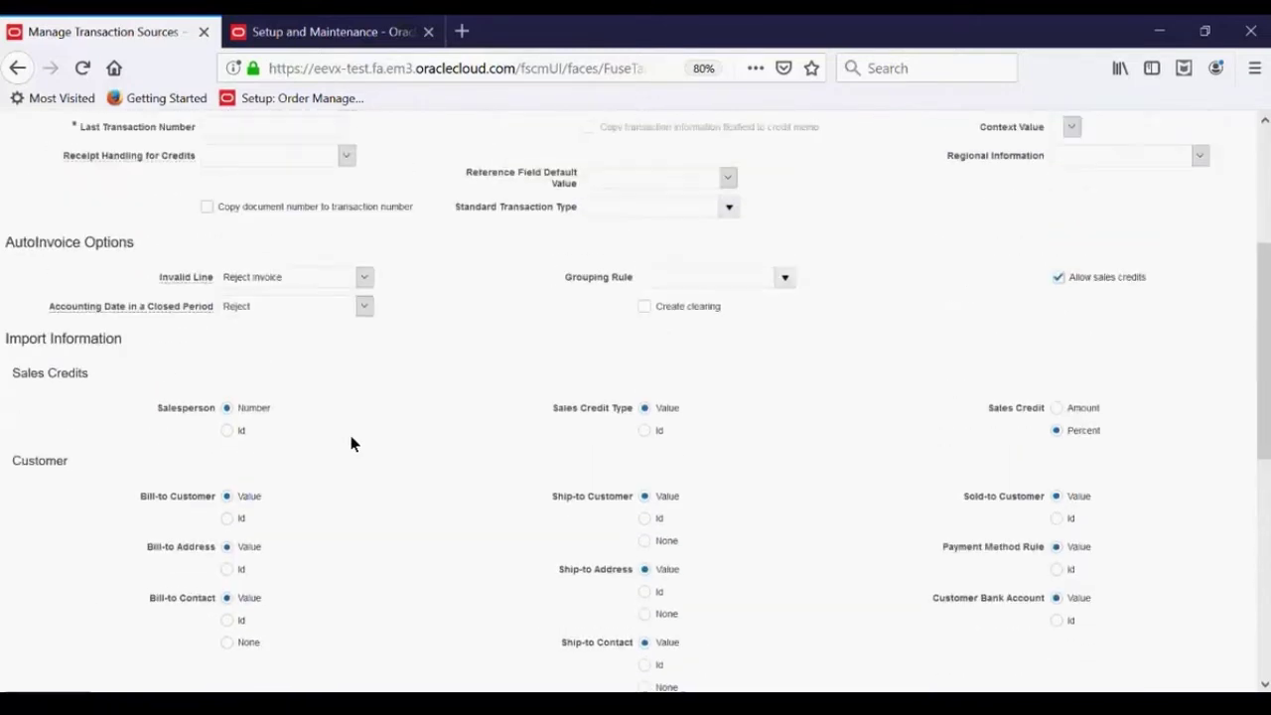
{"action": "scroll", "coordinate": [350, 444], "scroll_direction": "down", "scroll_amount": 5}
{"action": "scroll", "coordinate": [351, 444], "scroll_direction": "up", "scroll_amount": 1}
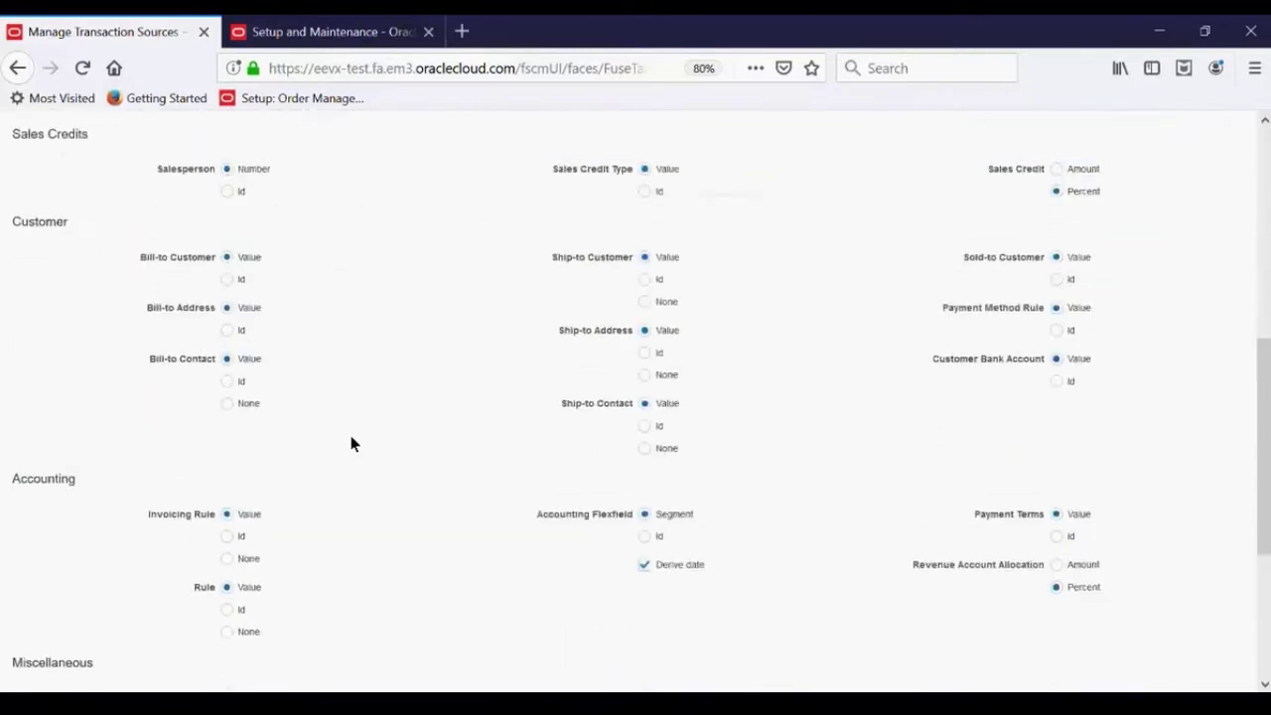
{"action": "scroll", "coordinate": [350, 444], "scroll_direction": "up", "scroll_amount": 1}
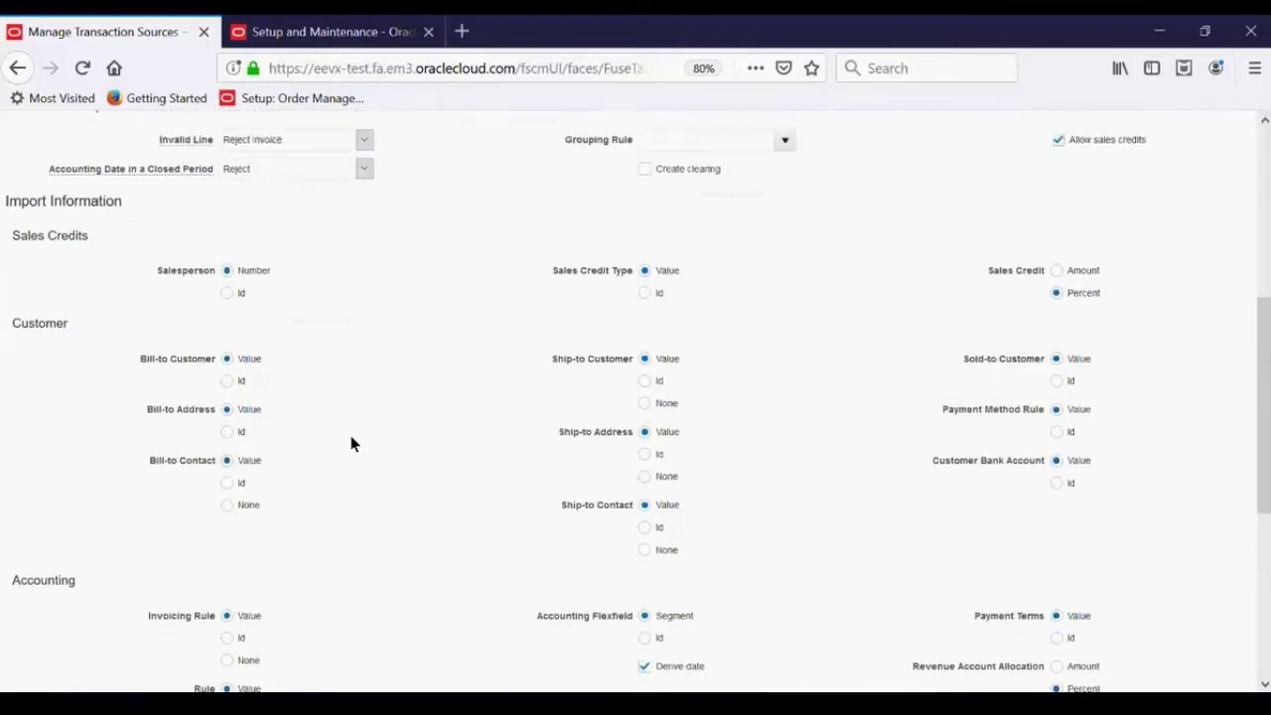
{"action": "scroll", "coordinate": [350, 444], "scroll_direction": "up", "scroll_amount": 1}
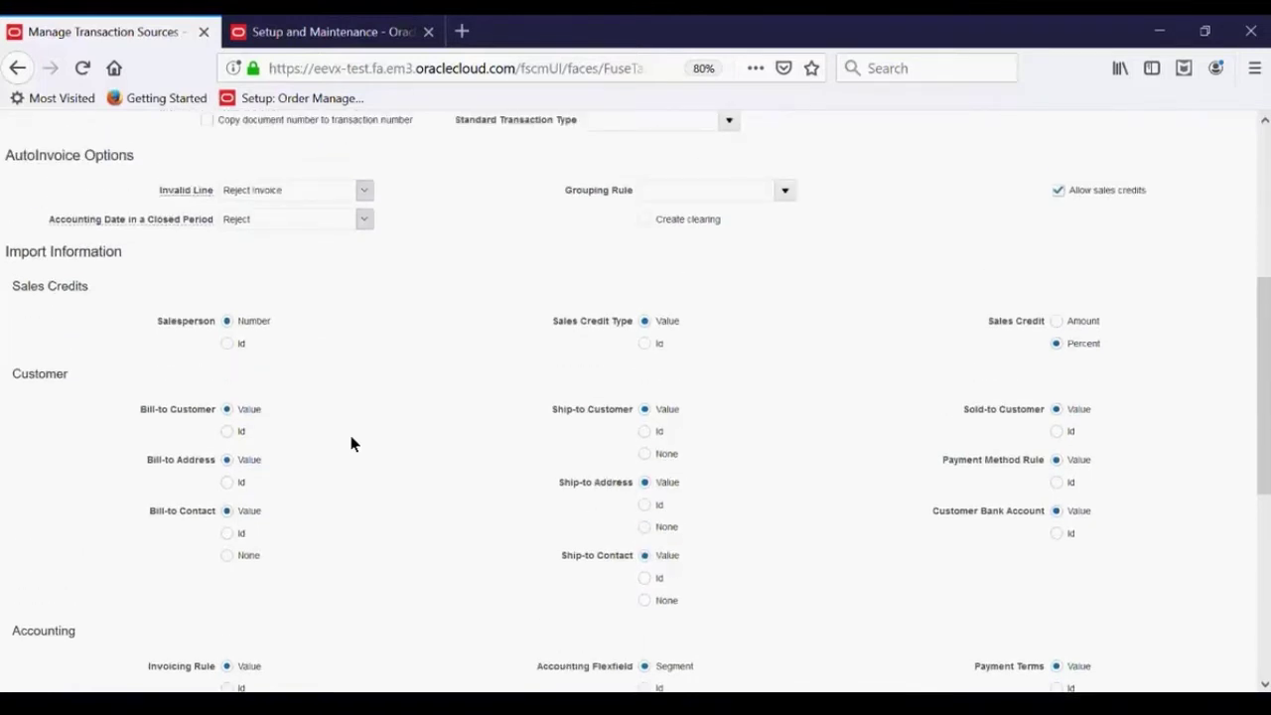
{"action": "scroll", "coordinate": [436, 482], "scroll_direction": "up", "scroll_amount": 3}
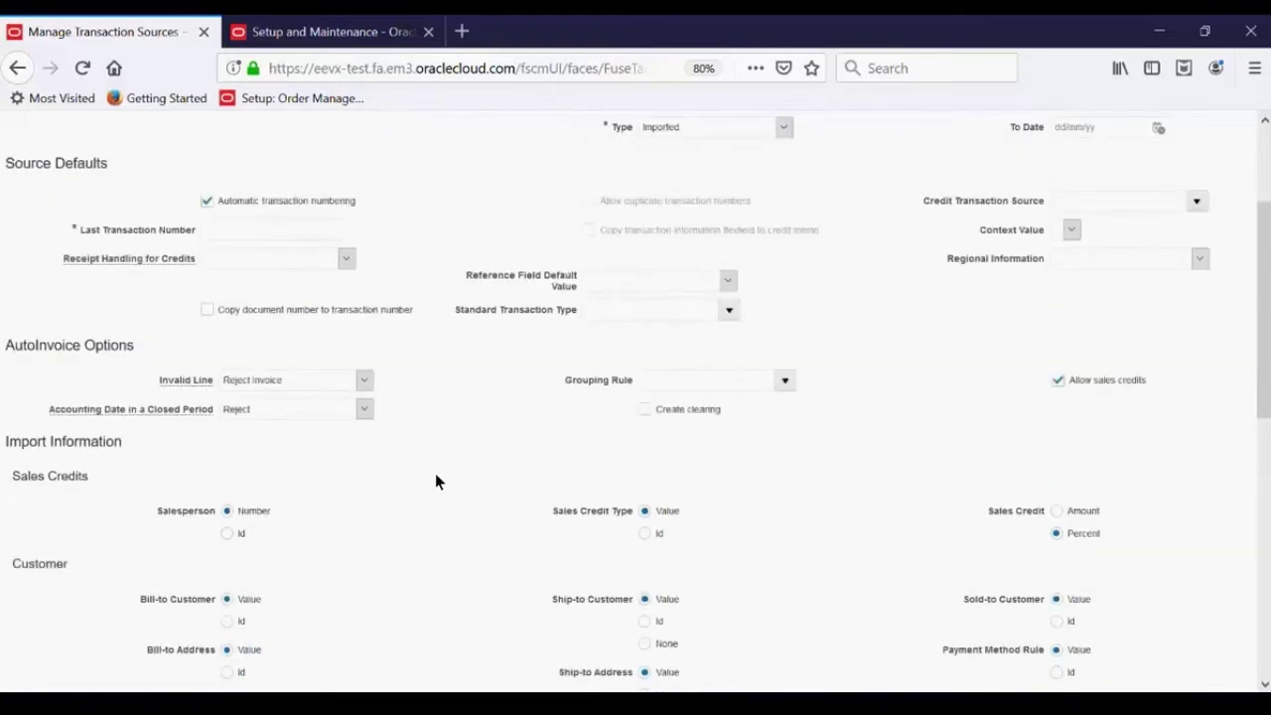
{"action": "scroll", "coordinate": [436, 482], "scroll_direction": "up", "scroll_amount": 1}
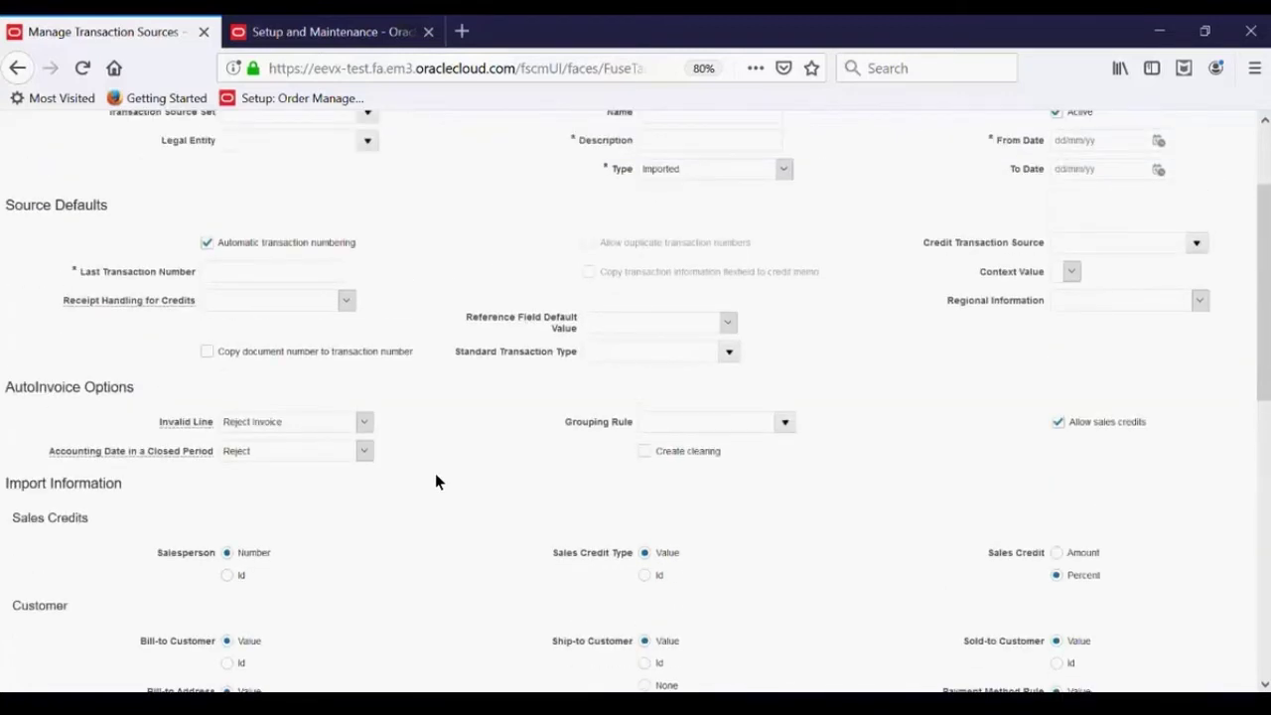
{"action": "scroll", "coordinate": [435, 482], "scroll_direction": "up", "scroll_amount": 1}
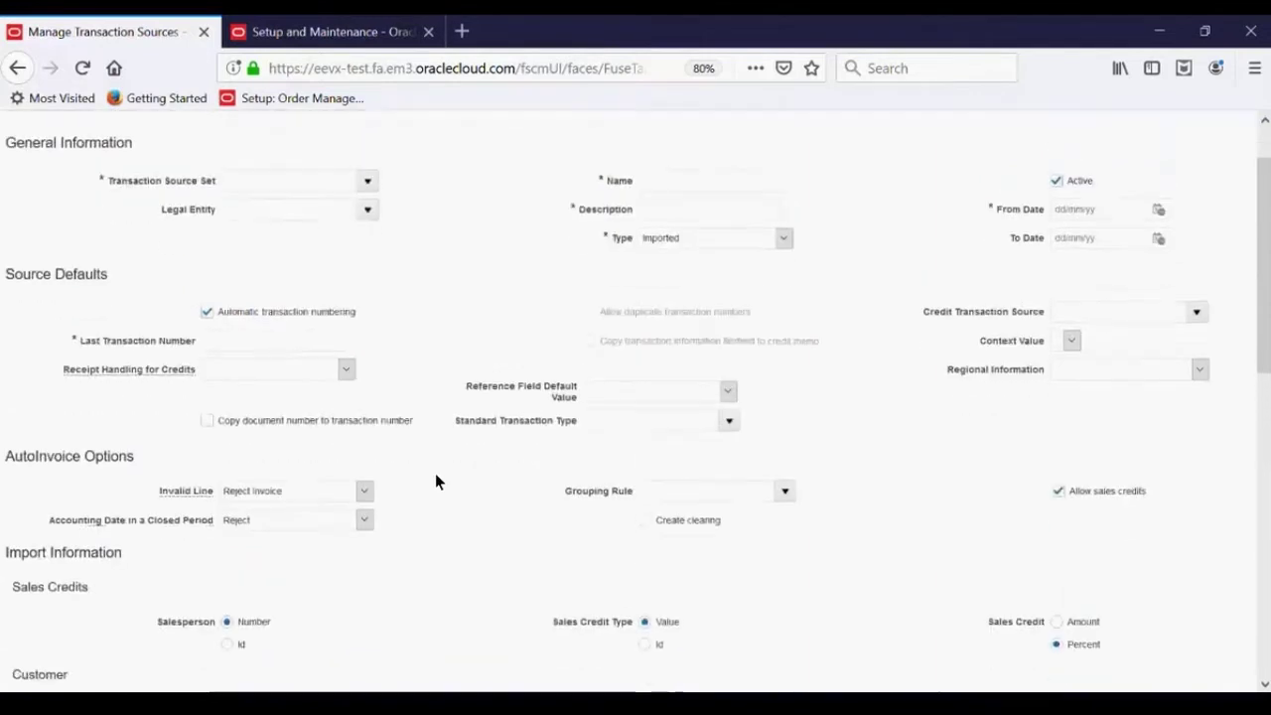
{"action": "scroll", "coordinate": [435, 482], "scroll_direction": "down", "scroll_amount": 5}
{"action": "scroll", "coordinate": [448, 517], "scroll_direction": "down", "scroll_amount": 2}
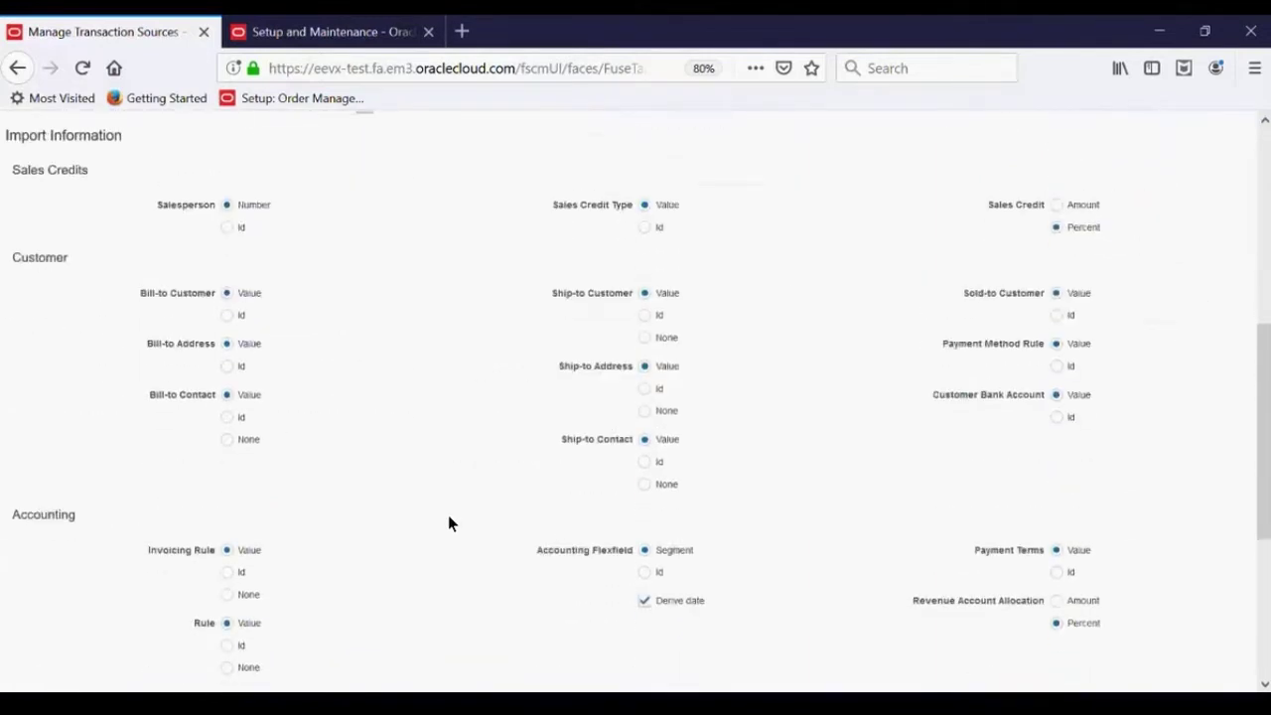
{"action": "scroll", "coordinate": [448, 516], "scroll_direction": "up", "scroll_amount": 2}
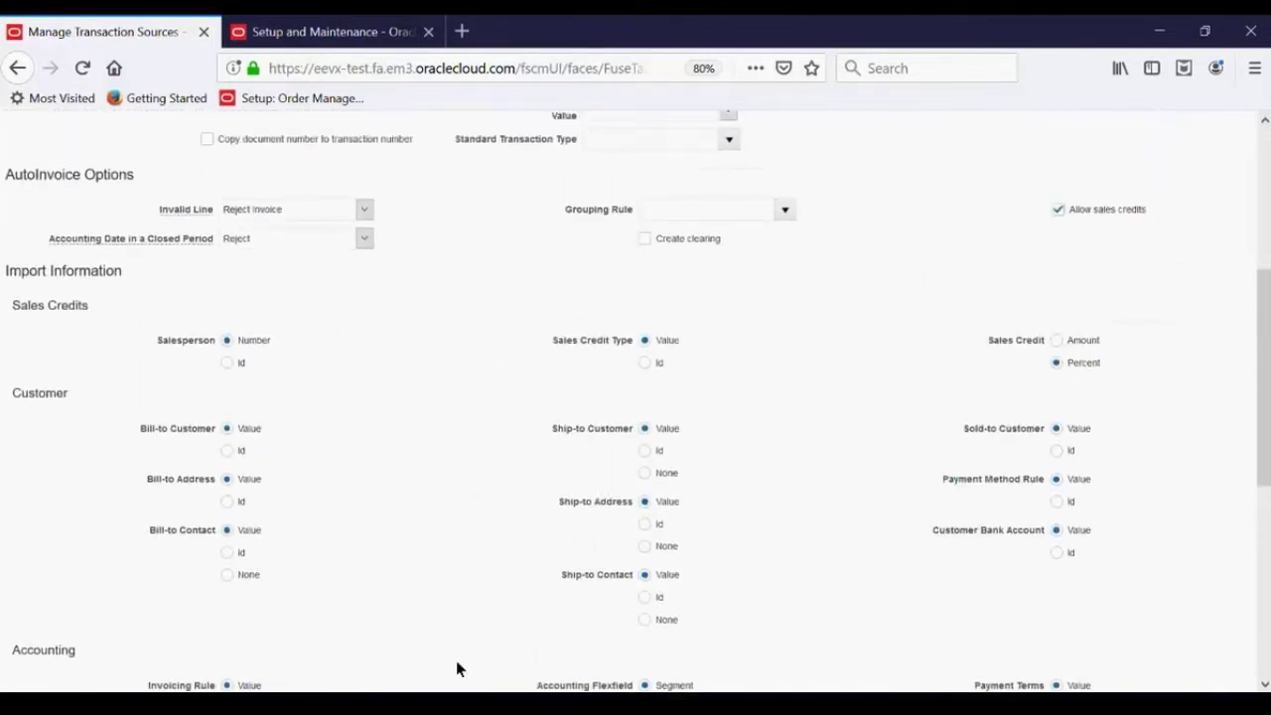
Switch to the PowerPoint presentation and show the AutoInvoice clearing calculation slide, followed by the Automated Refunds slide
{"action": "left_click", "coordinate": [452, 704]}
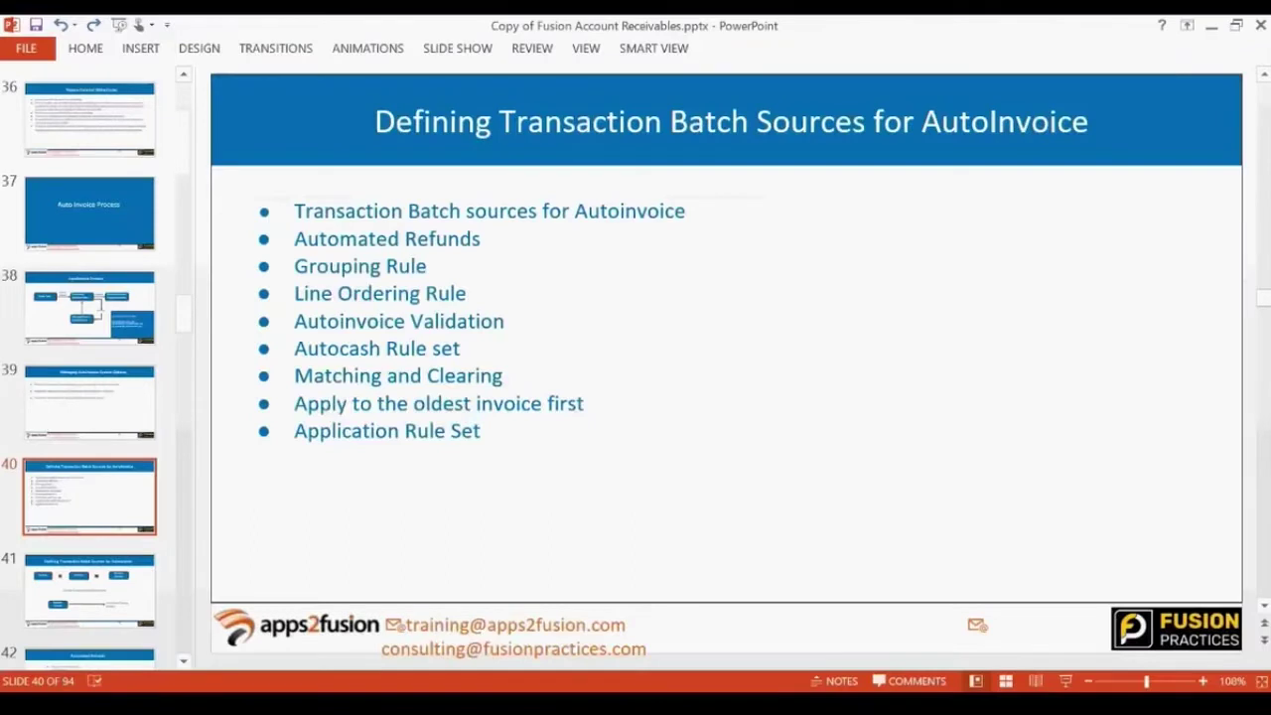
{"action": "left_click", "coordinate": [128, 567]}
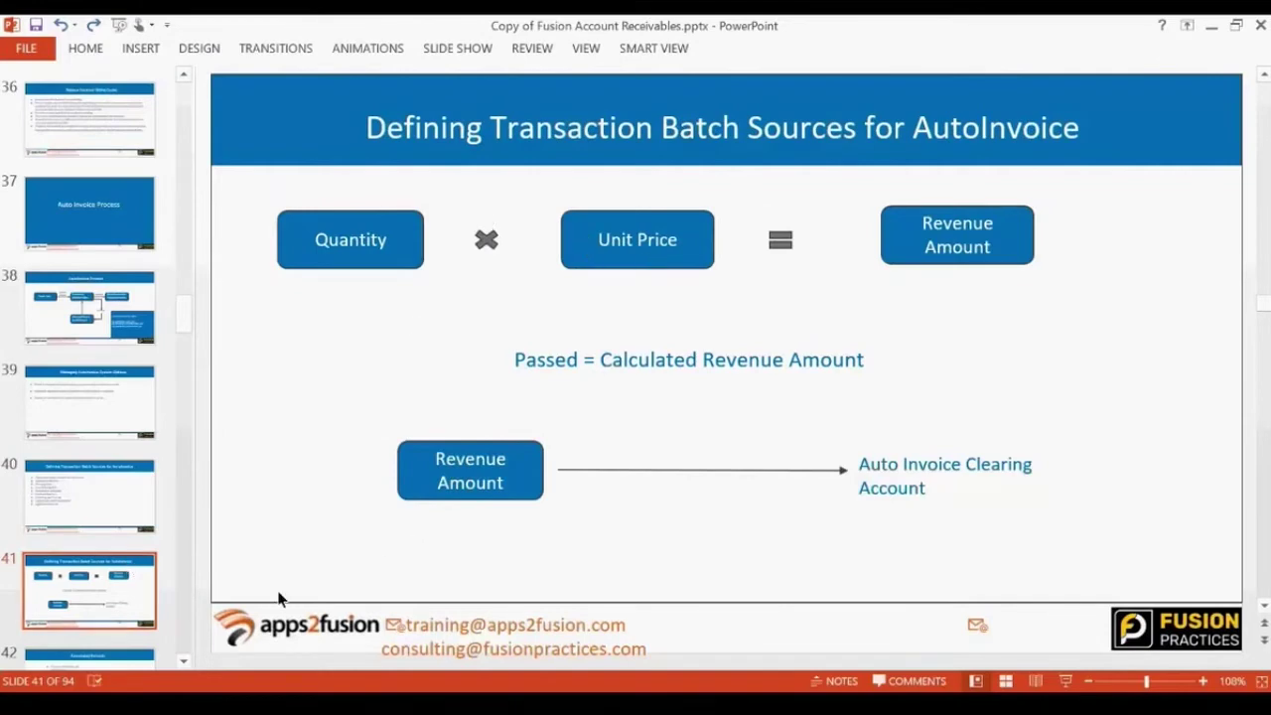
{"action": "left_click", "coordinate": [184, 661]}
{"action": "scroll", "coordinate": [184, 663], "scroll_direction": "down", "scroll_amount": 5}
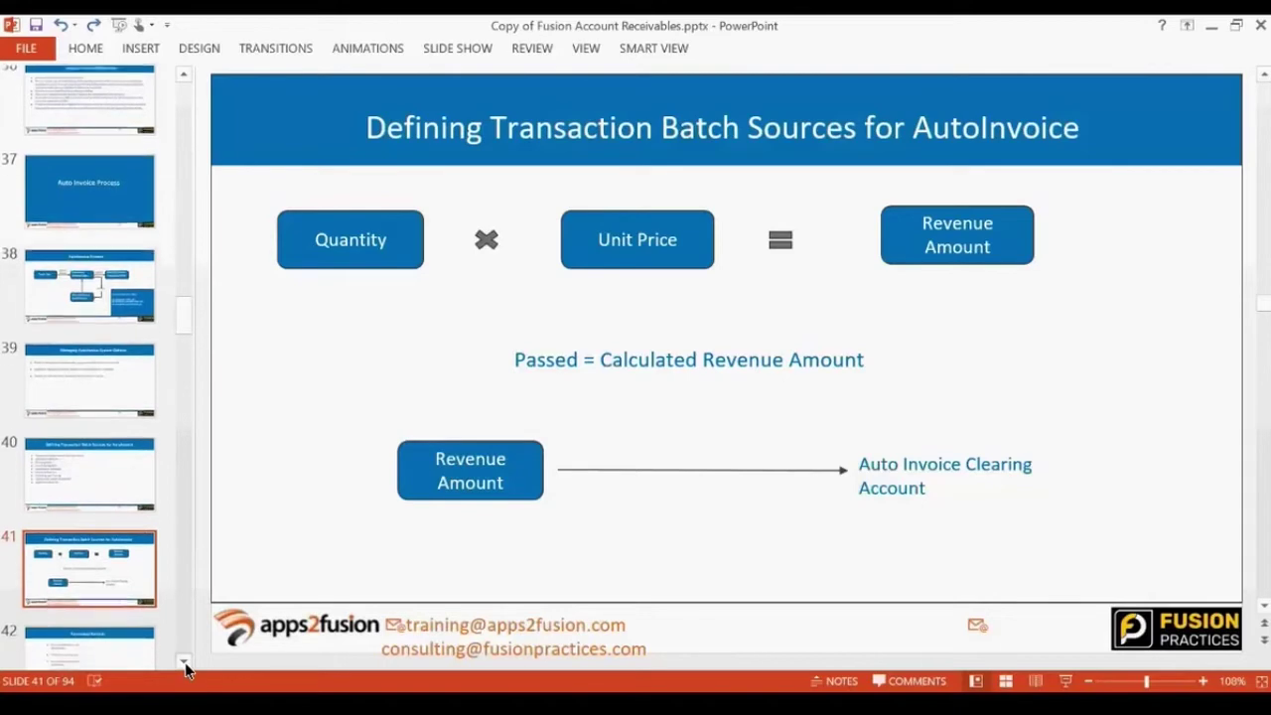
{"action": "scroll", "coordinate": [185, 663], "scroll_direction": "down", "scroll_amount": 3}
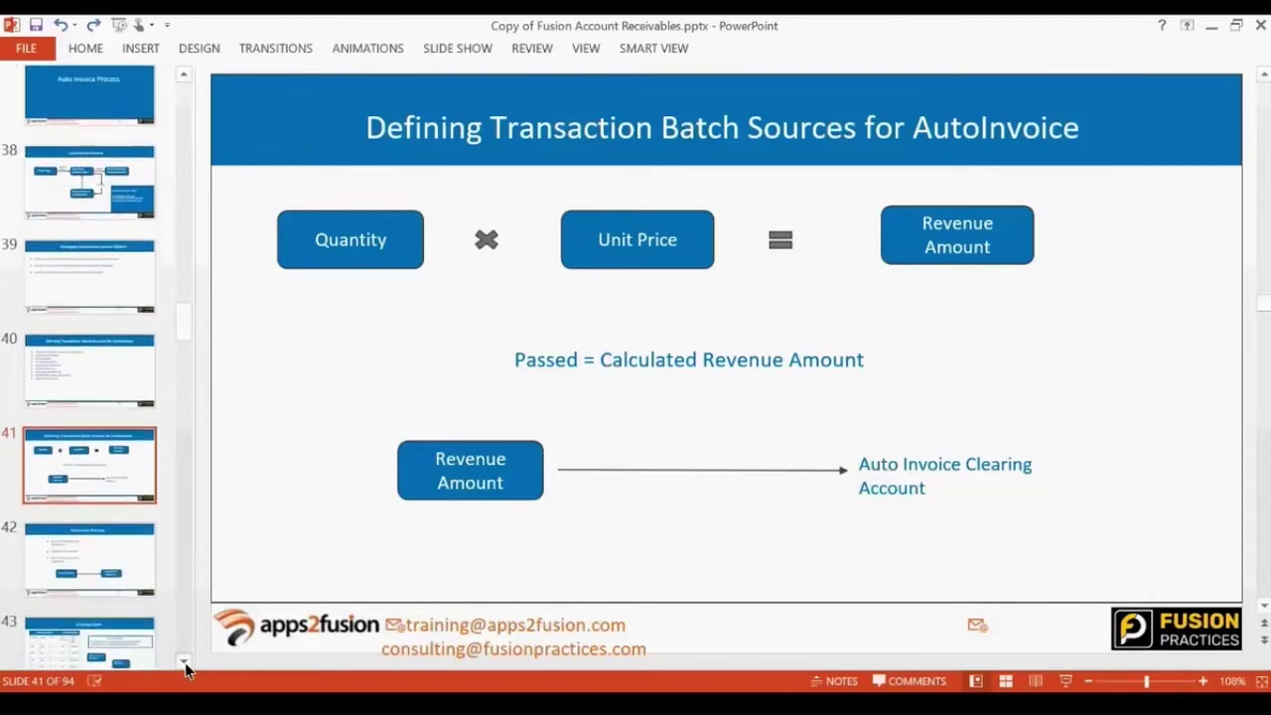
{"action": "left_click", "coordinate": [96, 544]}
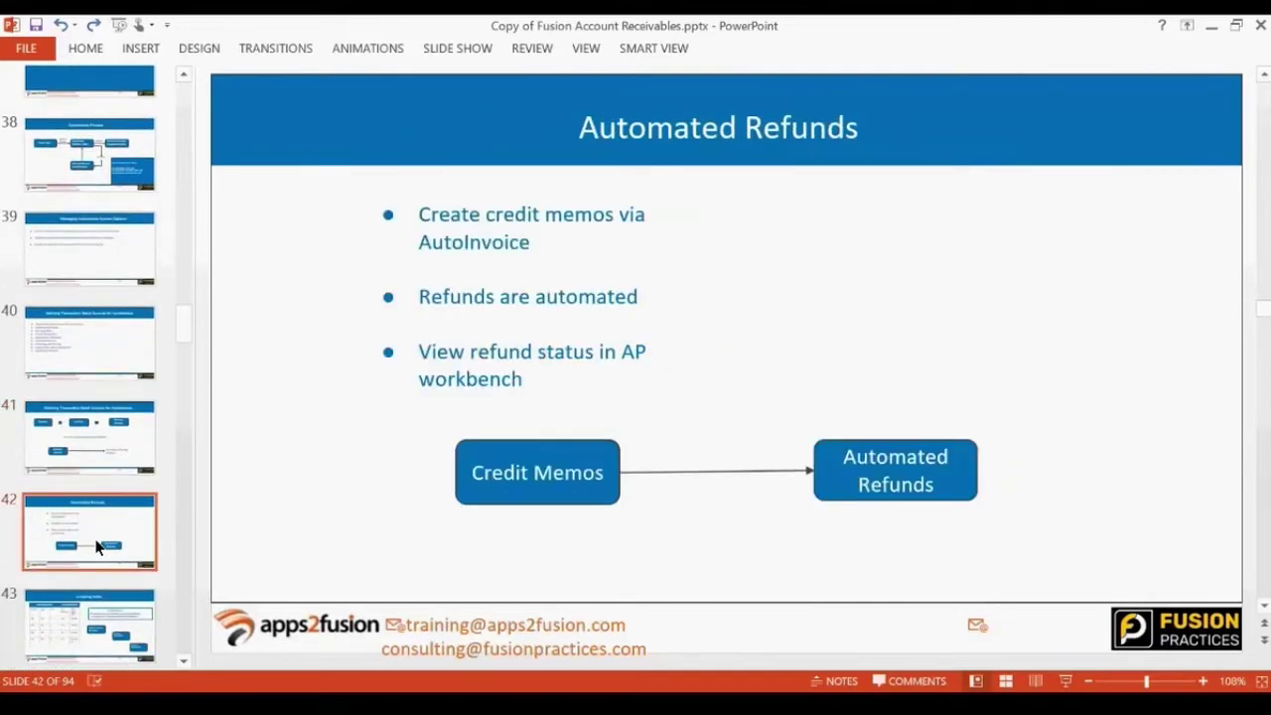
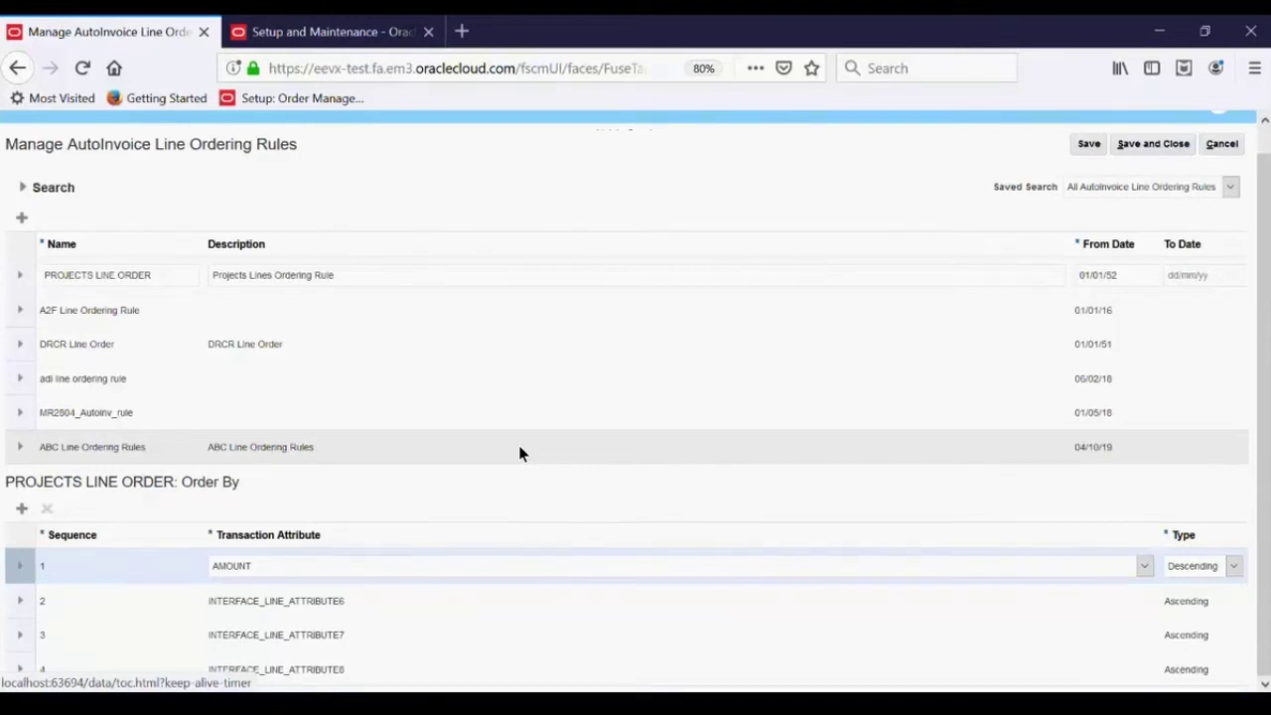
Review the PROJECTS LINE ORDER ordering rule and the transaction attributes offered for its first sequence, keeping AMOUNT
{"action": "scroll", "coordinate": [520, 452], "scroll_direction": "up", "scroll_amount": 1}
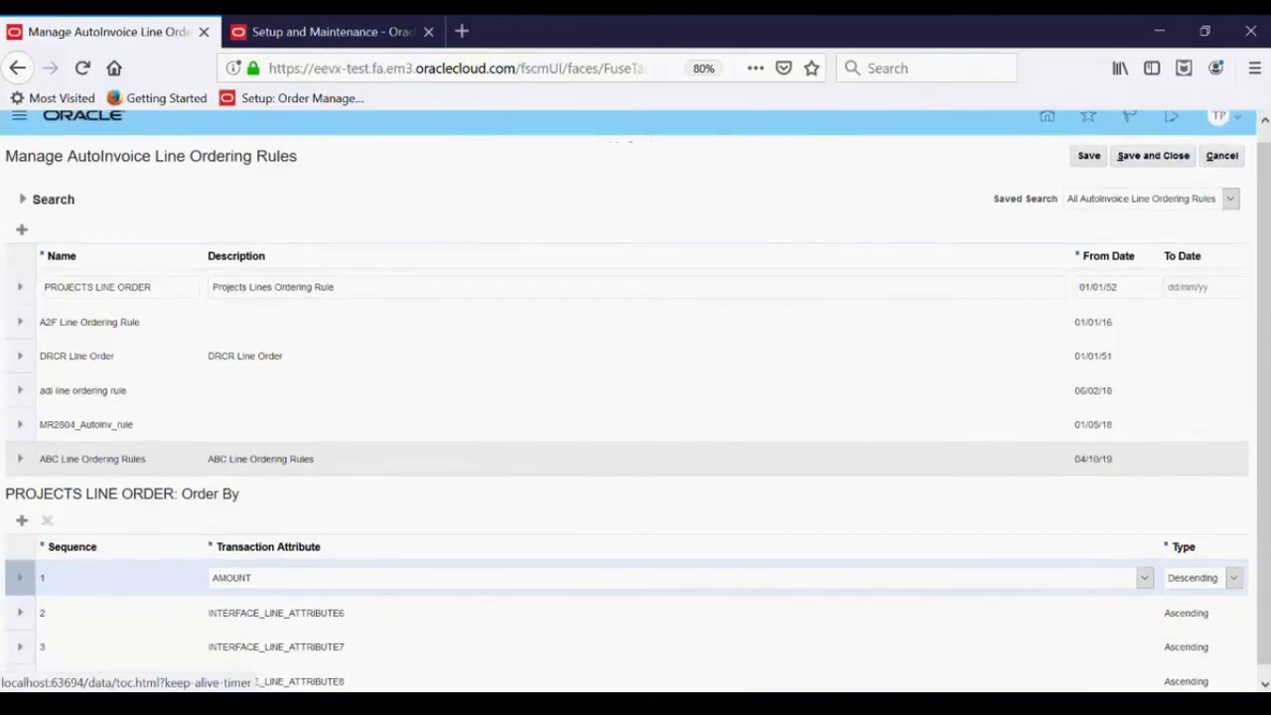
{"action": "scroll", "coordinate": [520, 449], "scroll_direction": "up", "scroll_amount": 1}
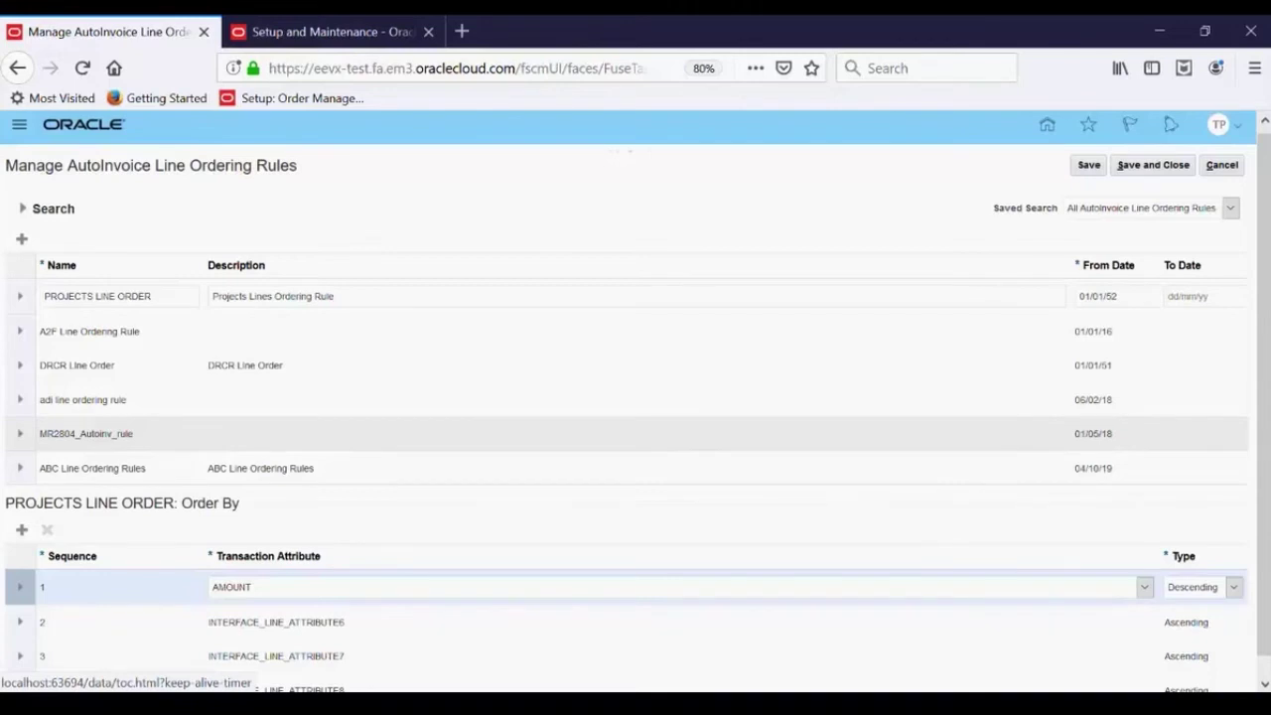
{"action": "scroll", "coordinate": [519, 442], "scroll_direction": "down", "scroll_amount": 1}
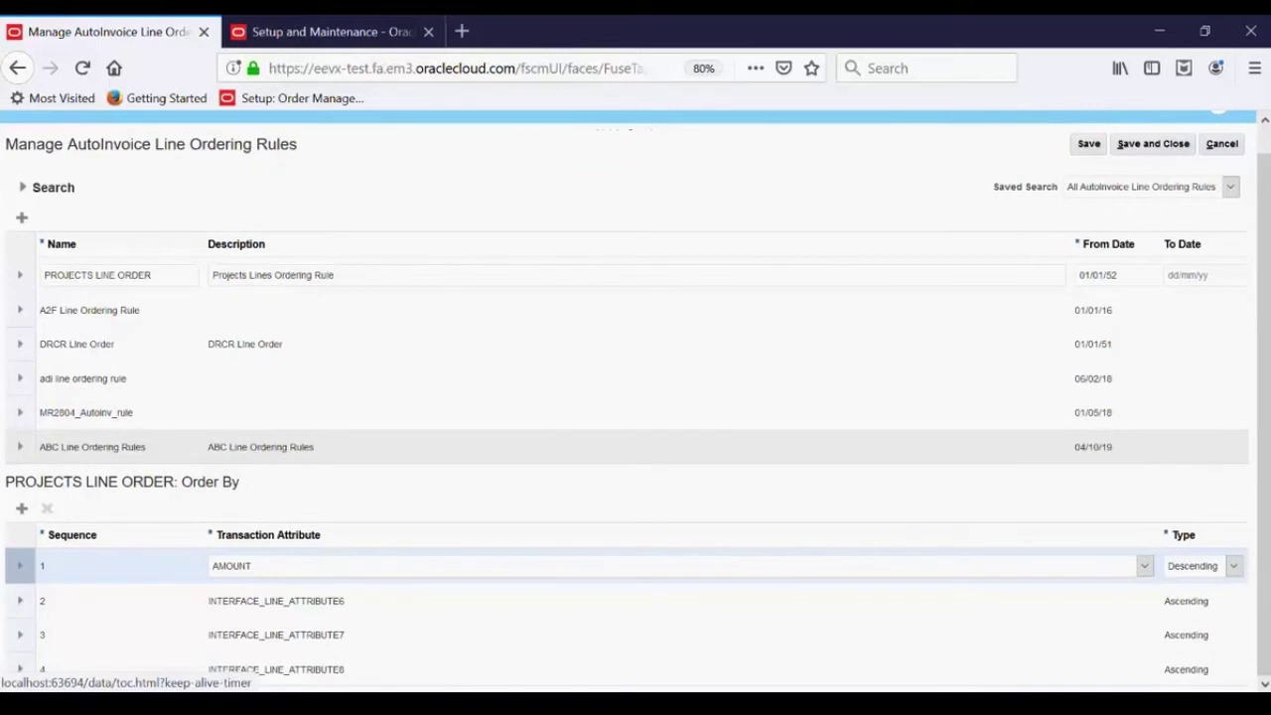
{"action": "left_click", "coordinate": [519, 635]}
{"action": "left_click", "coordinate": [519, 566]}
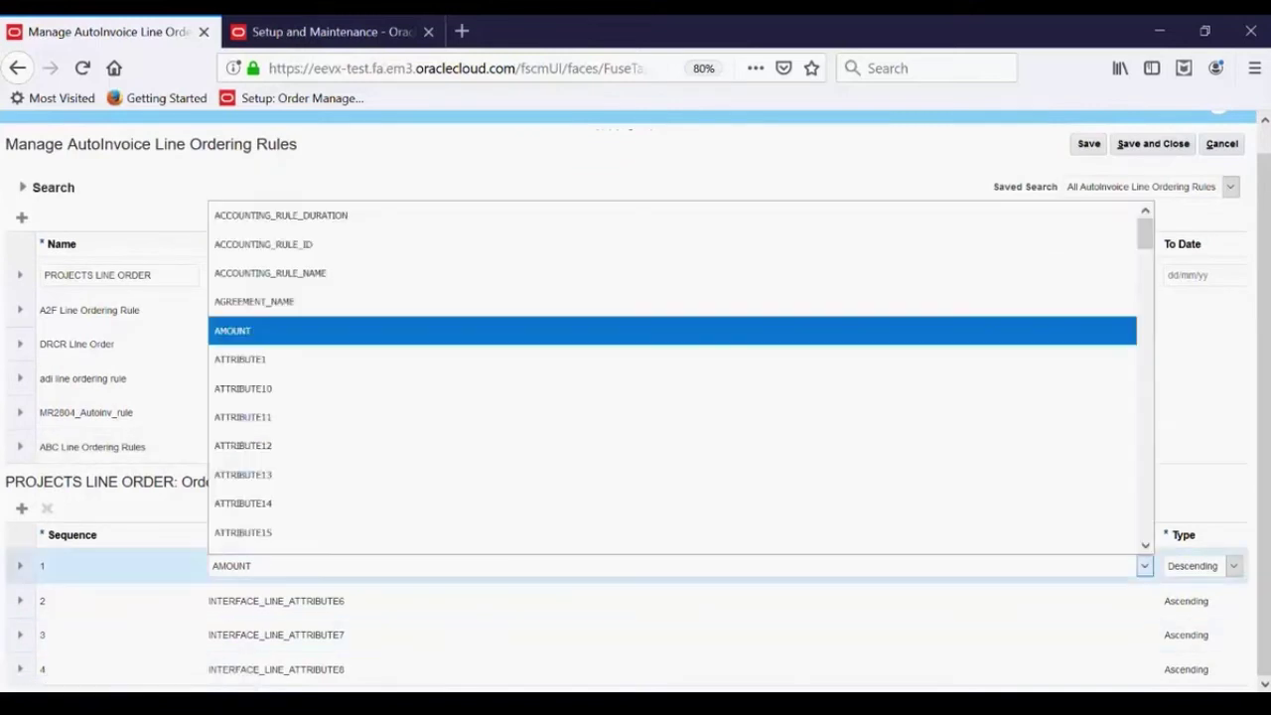
{"action": "left_click", "coordinate": [520, 566]}
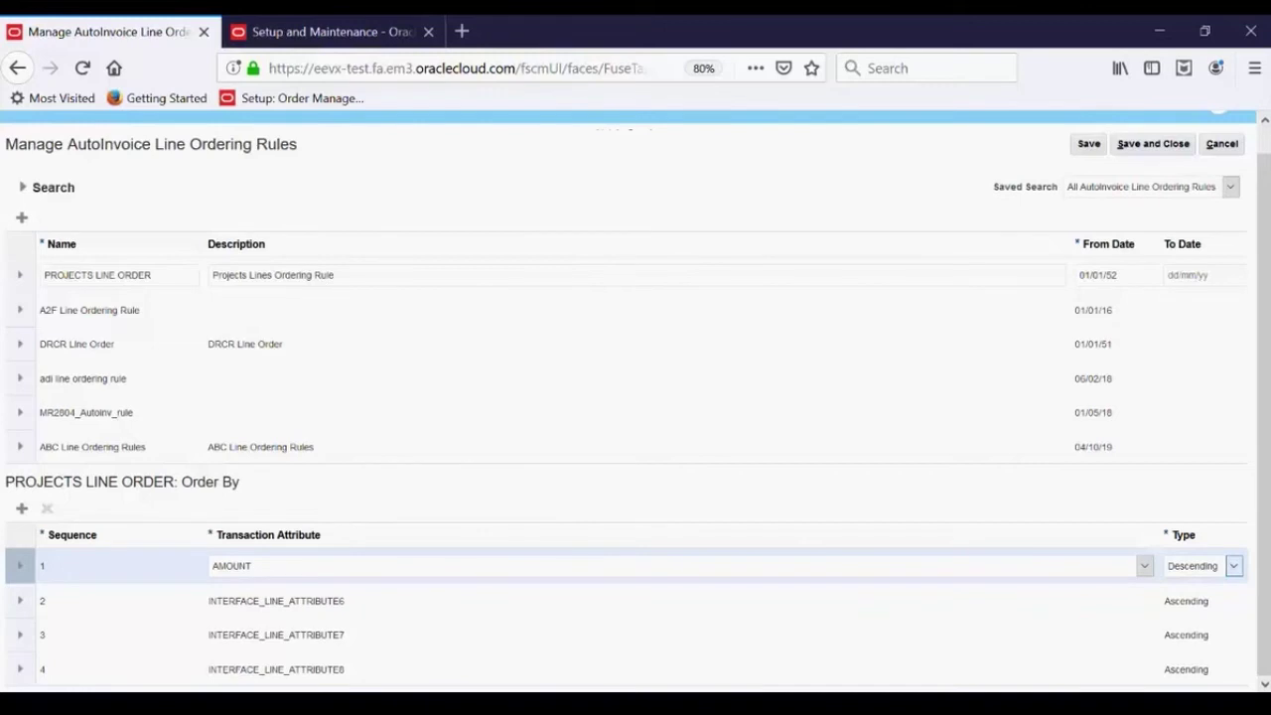
Examine the full list of transaction attributes available for sequence 2 of the PROJECTS LINE ORDER rule
{"action": "left_click", "coordinate": [120, 601]}
{"action": "left_click", "coordinate": [1145, 600]}
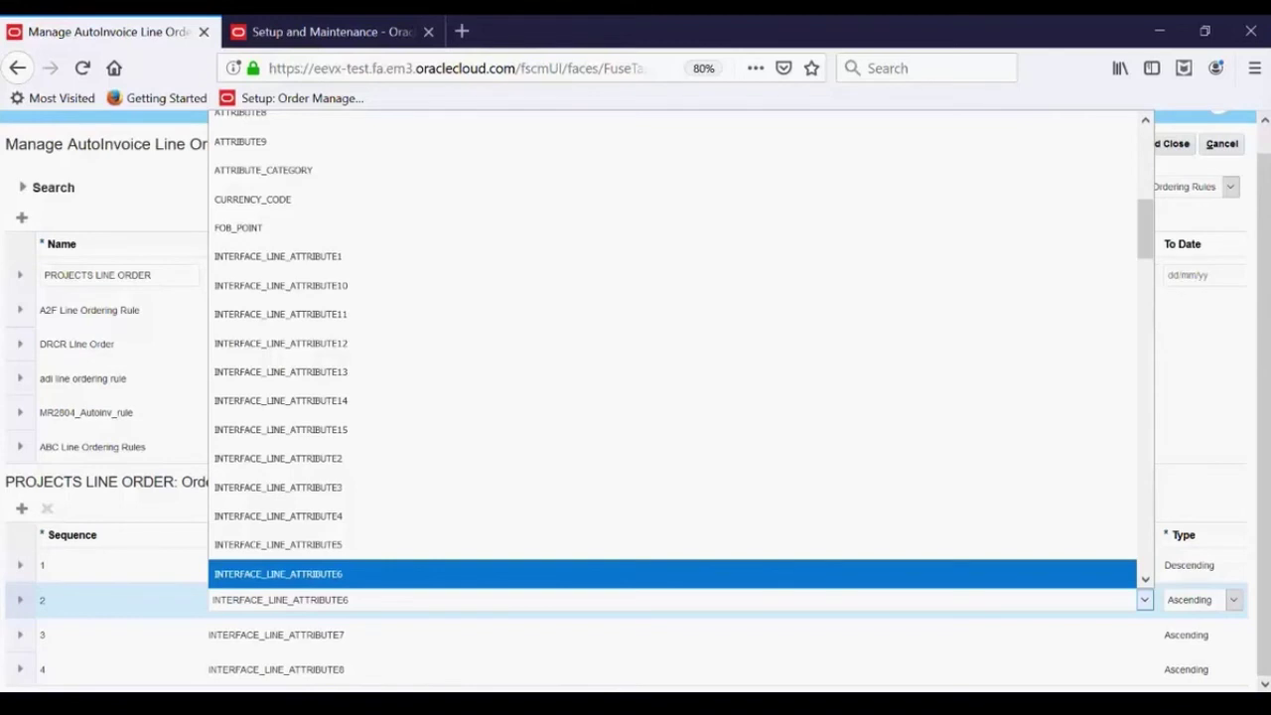
{"action": "key", "text": "Return"}
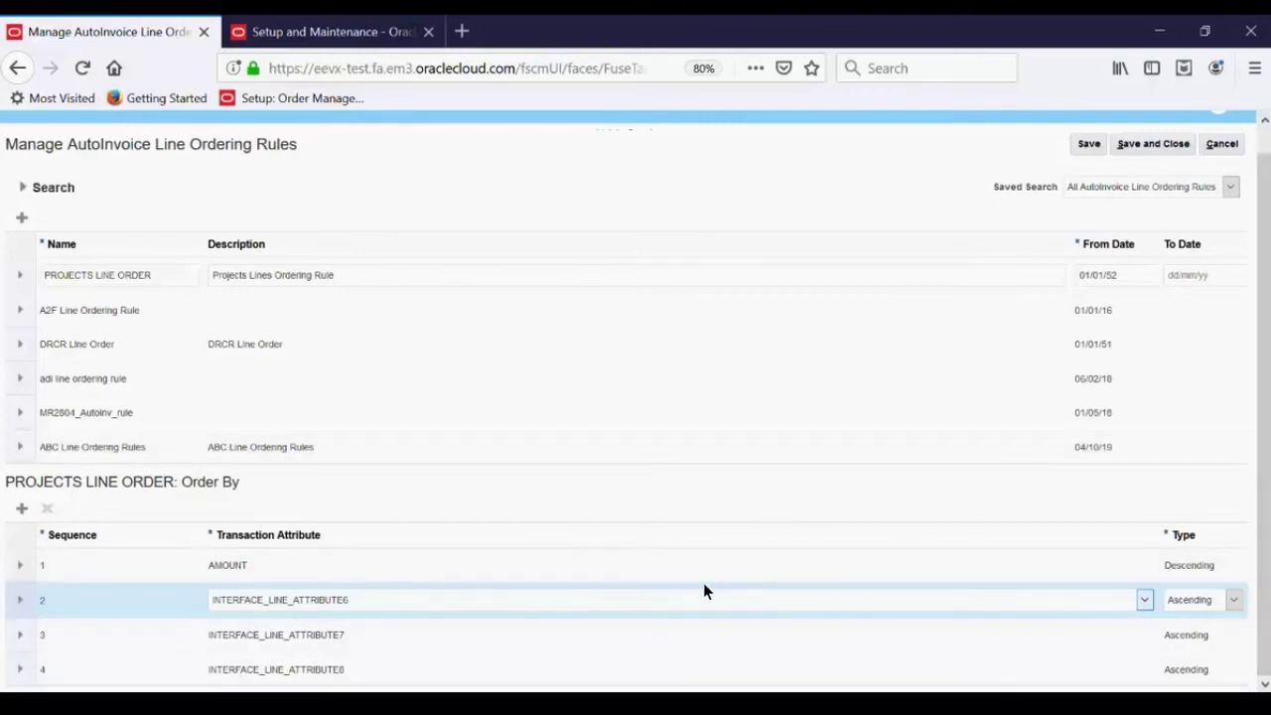
{"action": "left_click", "coordinate": [669, 601]}
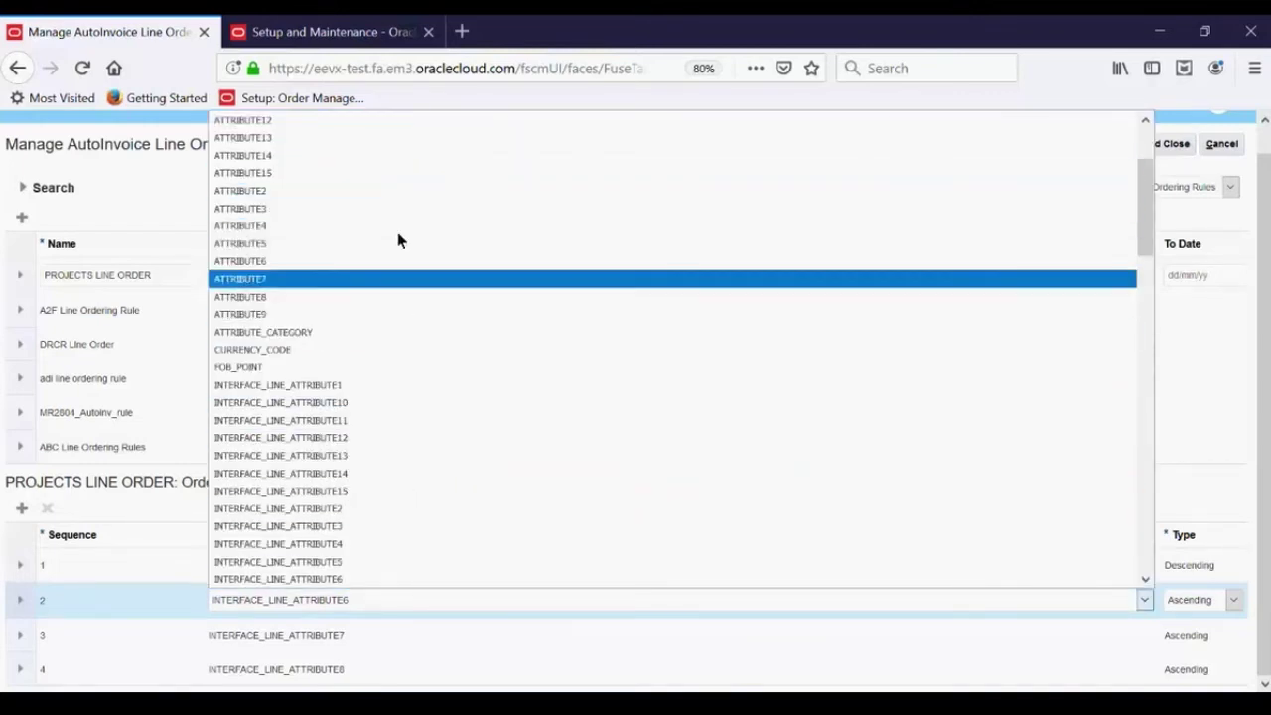
{"action": "scroll", "coordinate": [402, 364], "scroll_direction": "down", "scroll_amount": 10}
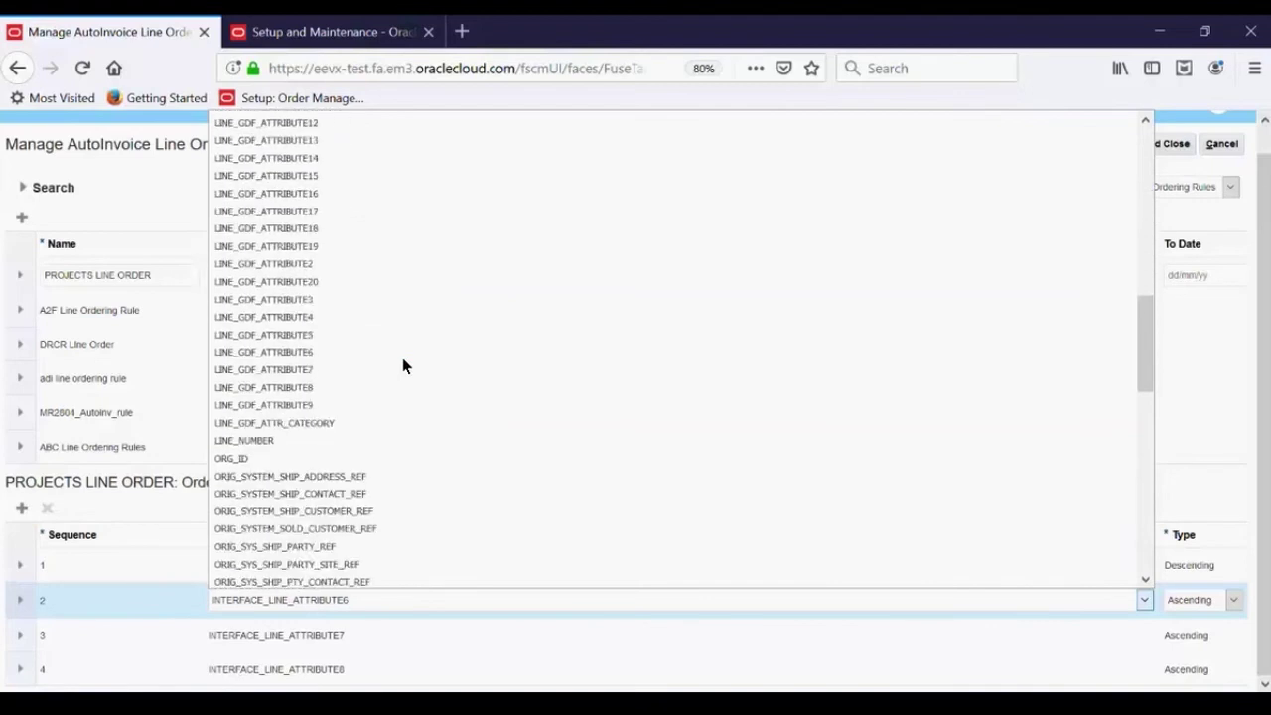
{"action": "scroll", "coordinate": [402, 366], "scroll_direction": "down", "scroll_amount": 5}
{"action": "scroll", "coordinate": [402, 365], "scroll_direction": "down", "scroll_amount": 6}
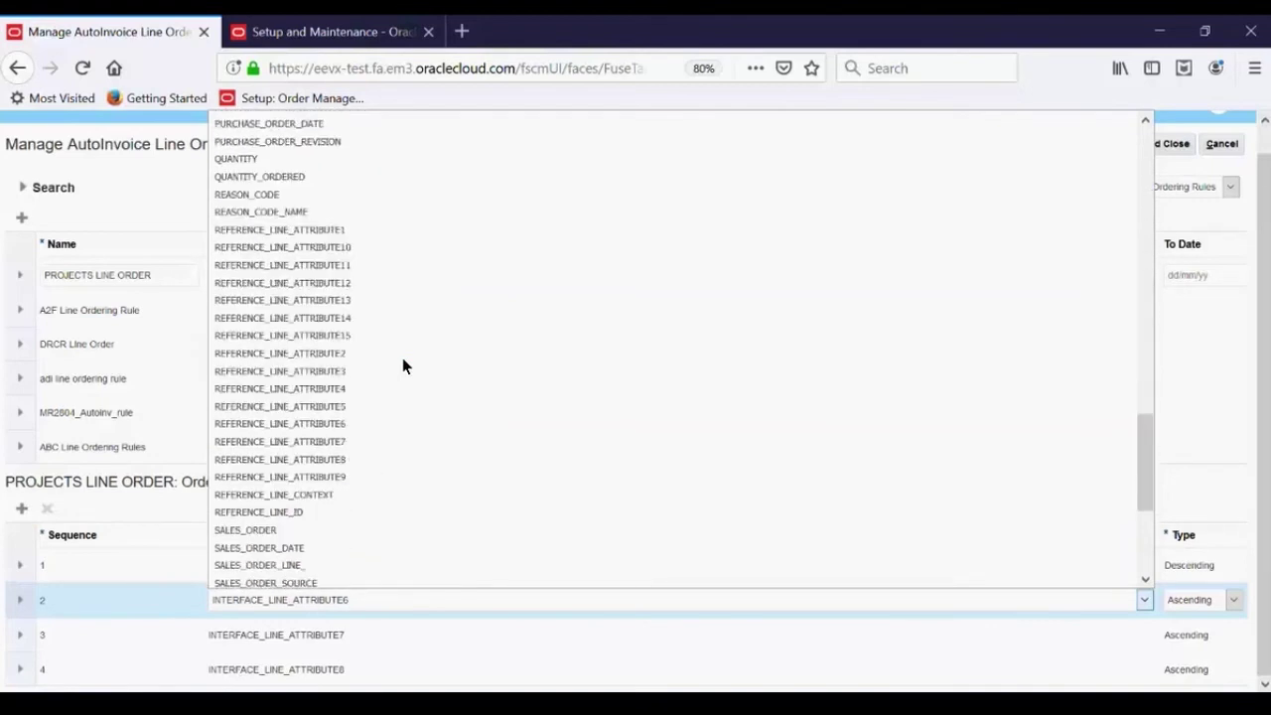
{"action": "scroll", "coordinate": [383, 425], "scroll_direction": "down", "scroll_amount": 3}
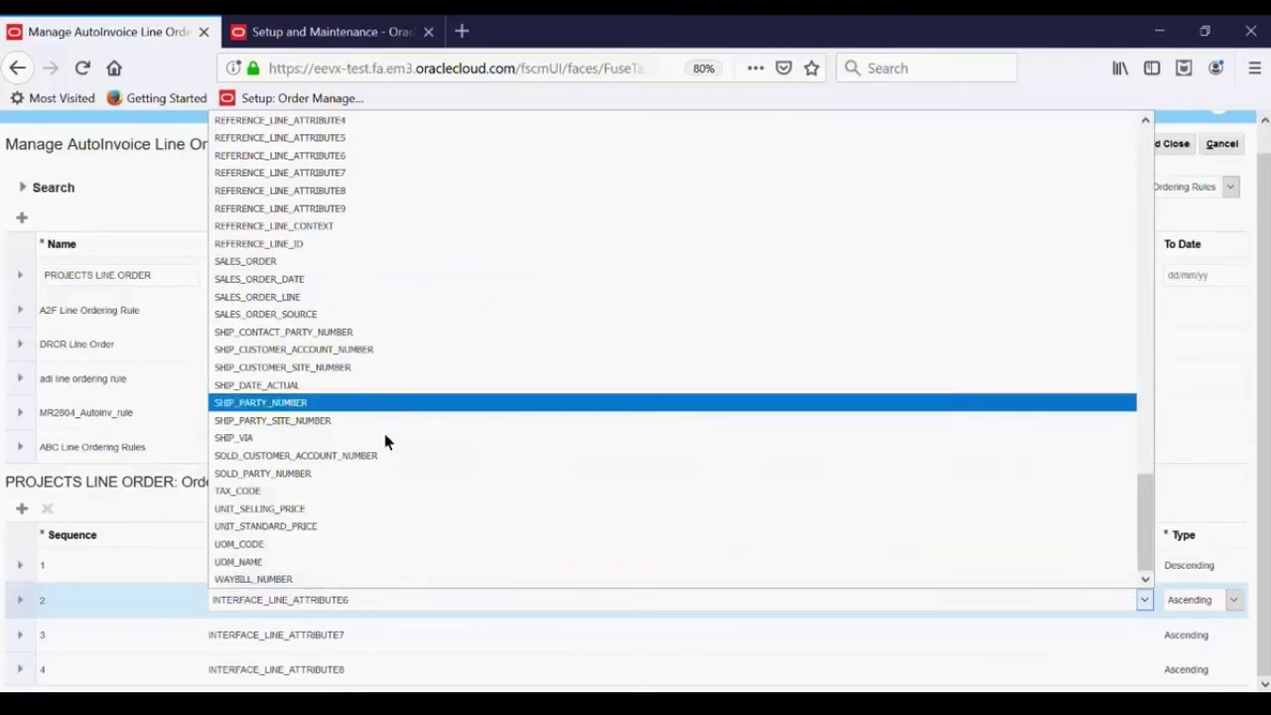
{"action": "scroll", "coordinate": [399, 406], "scroll_direction": "up", "scroll_amount": 15}
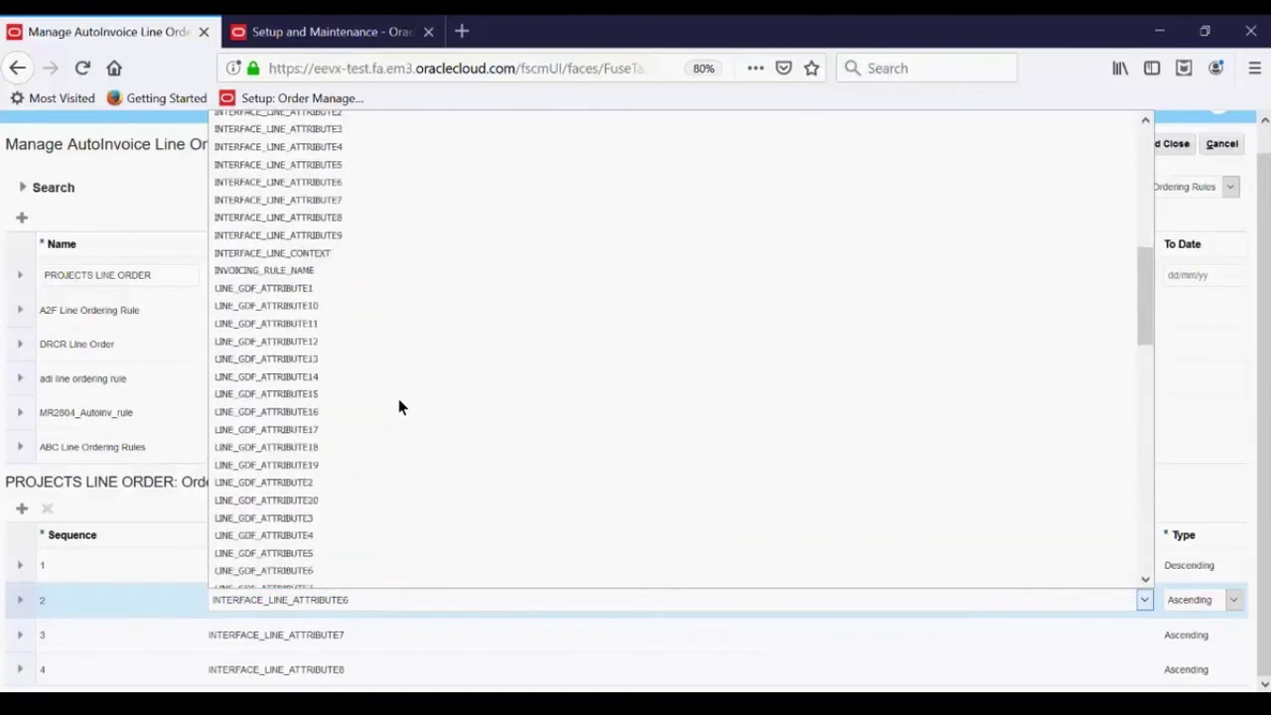
{"action": "scroll", "coordinate": [398, 406], "scroll_direction": "up", "scroll_amount": 5}
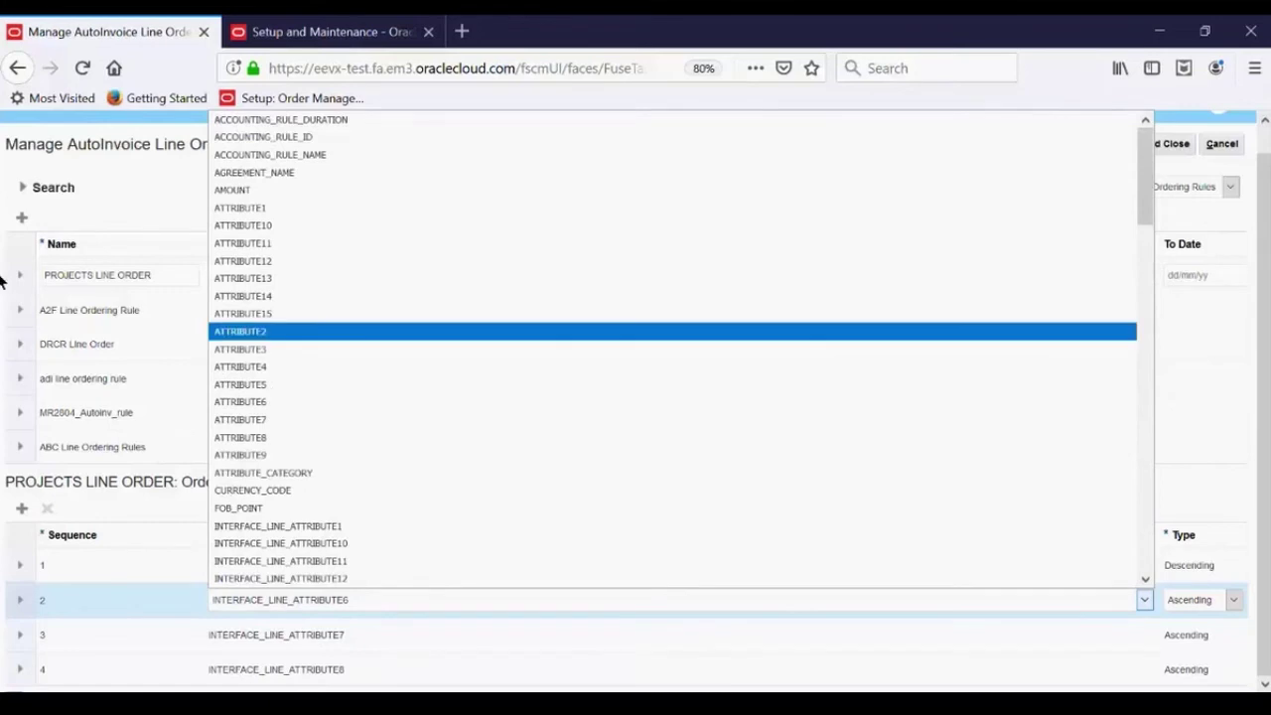
Leave the AutoInvoice line ordering rules without saving and open the Manage AutoInvoice Grouping Rules task
{"action": "left_click", "coordinate": [608, 209]}
{"action": "left_click", "coordinate": [1222, 144]}
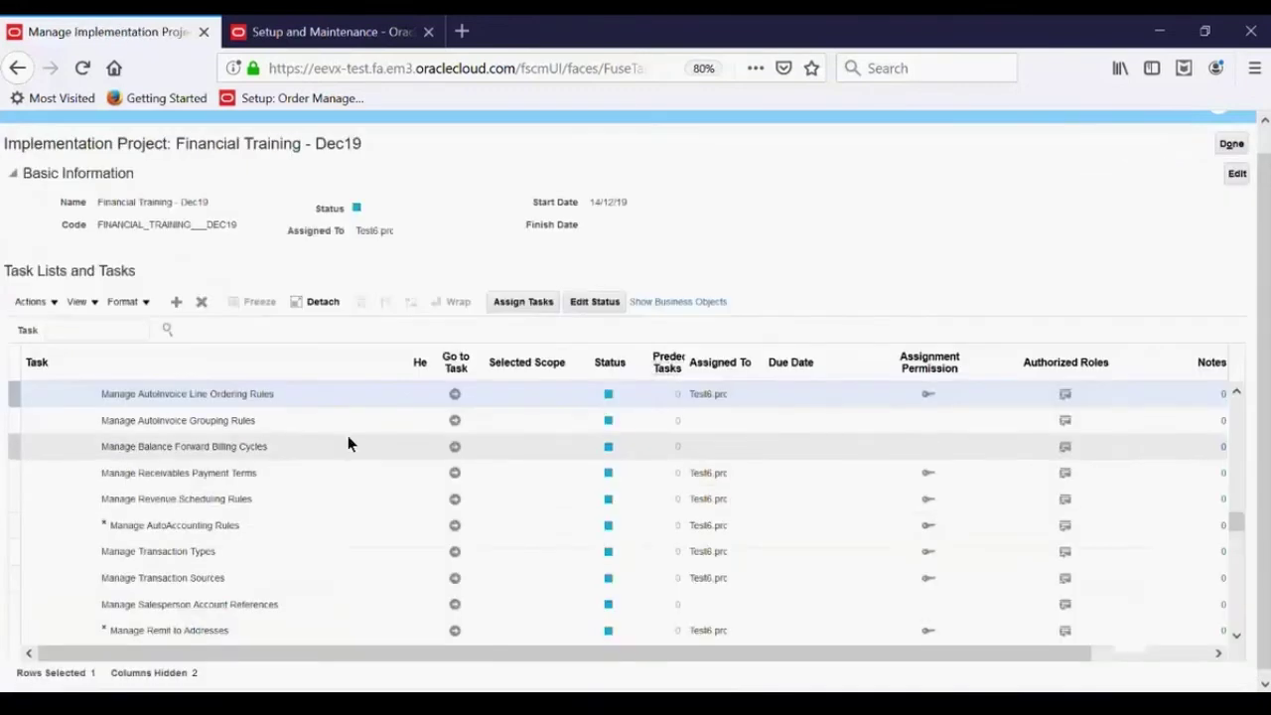
{"action": "left_click", "coordinate": [374, 419]}
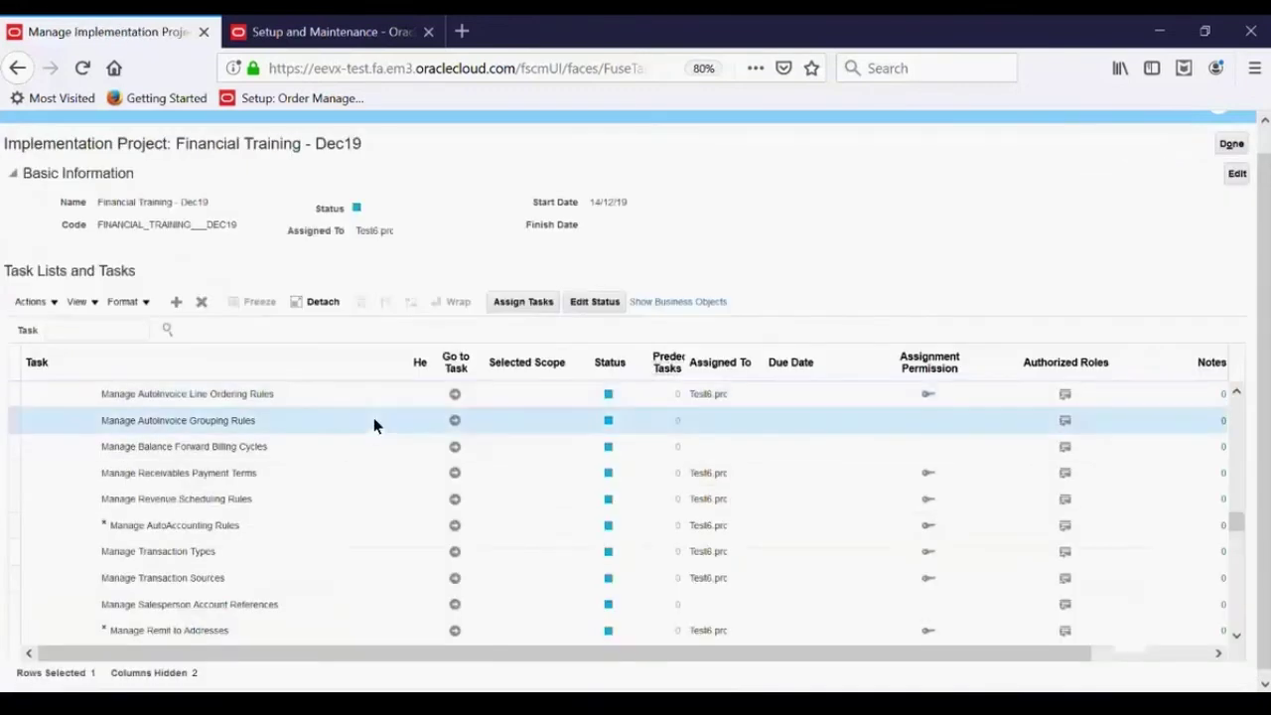
{"action": "left_click", "coordinate": [455, 421]}
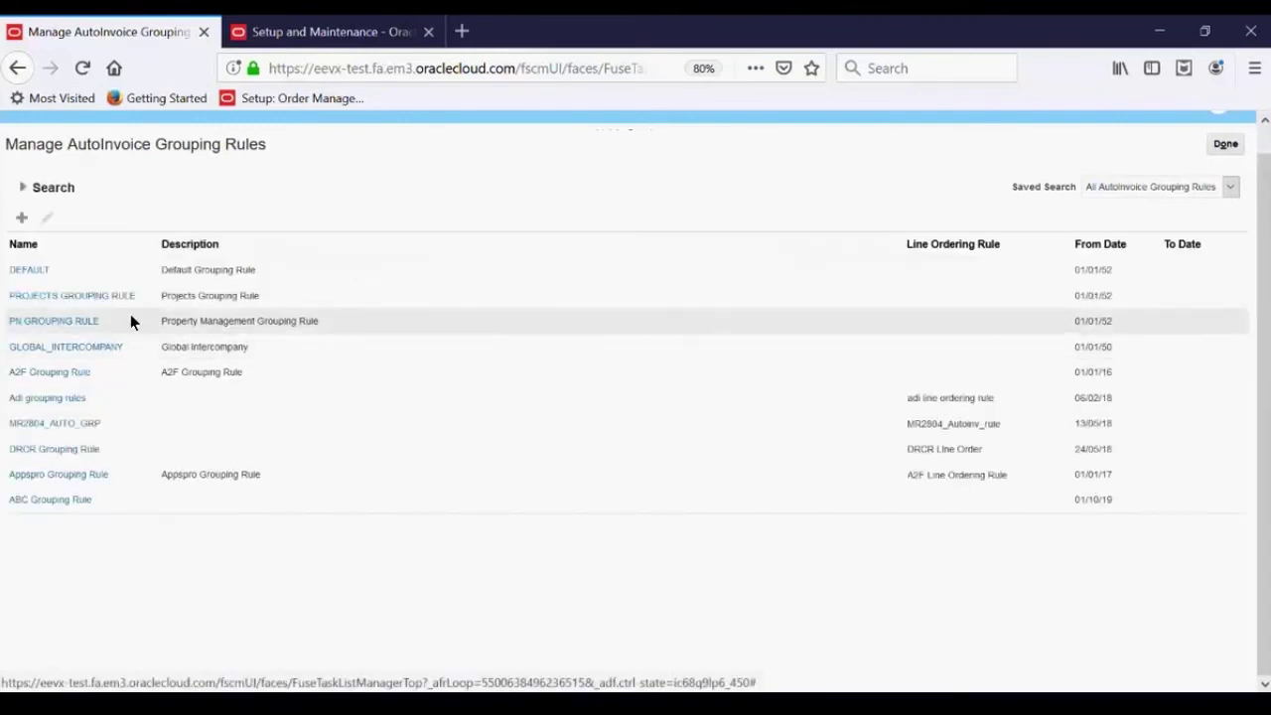
Review the DEFAULT grouping rule and close it, followed by the Invoice transaction class of PROJECTS GROUPING RULE
{"action": "left_click", "coordinate": [42, 273]}
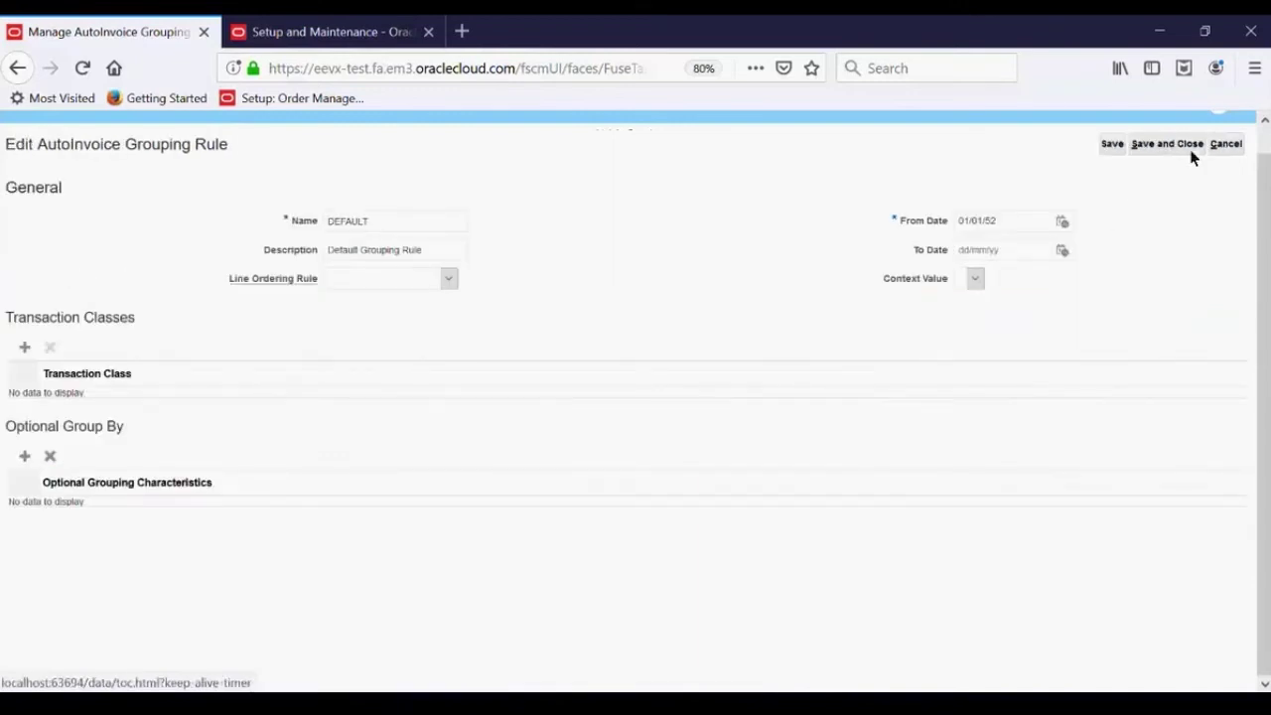
{"action": "left_click", "coordinate": [1222, 143]}
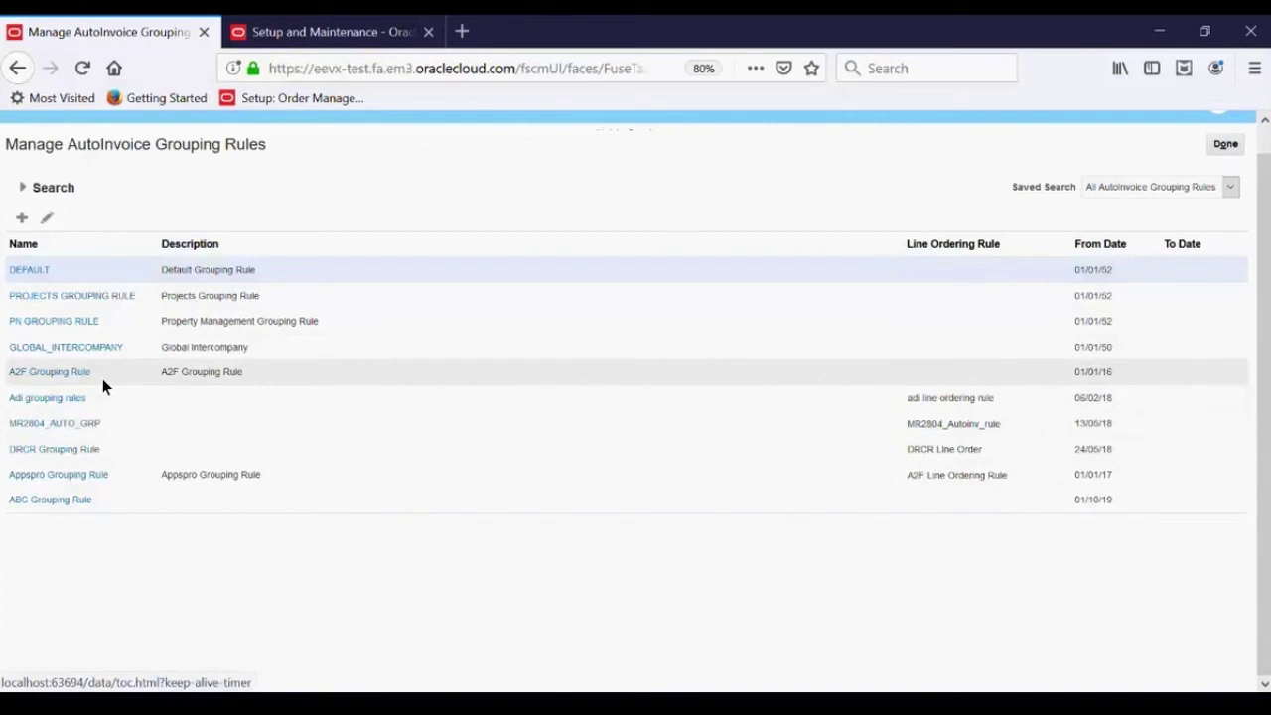
{"action": "left_click", "coordinate": [114, 300]}
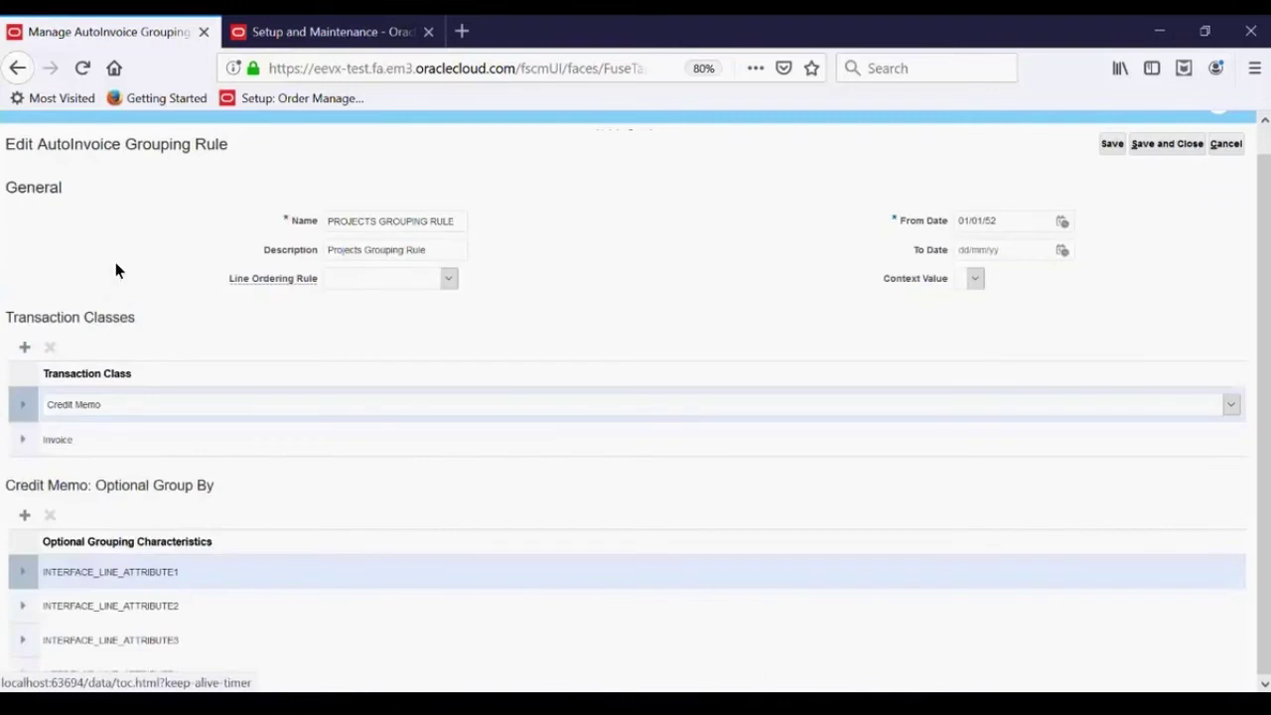
{"action": "left_click", "coordinate": [128, 447]}
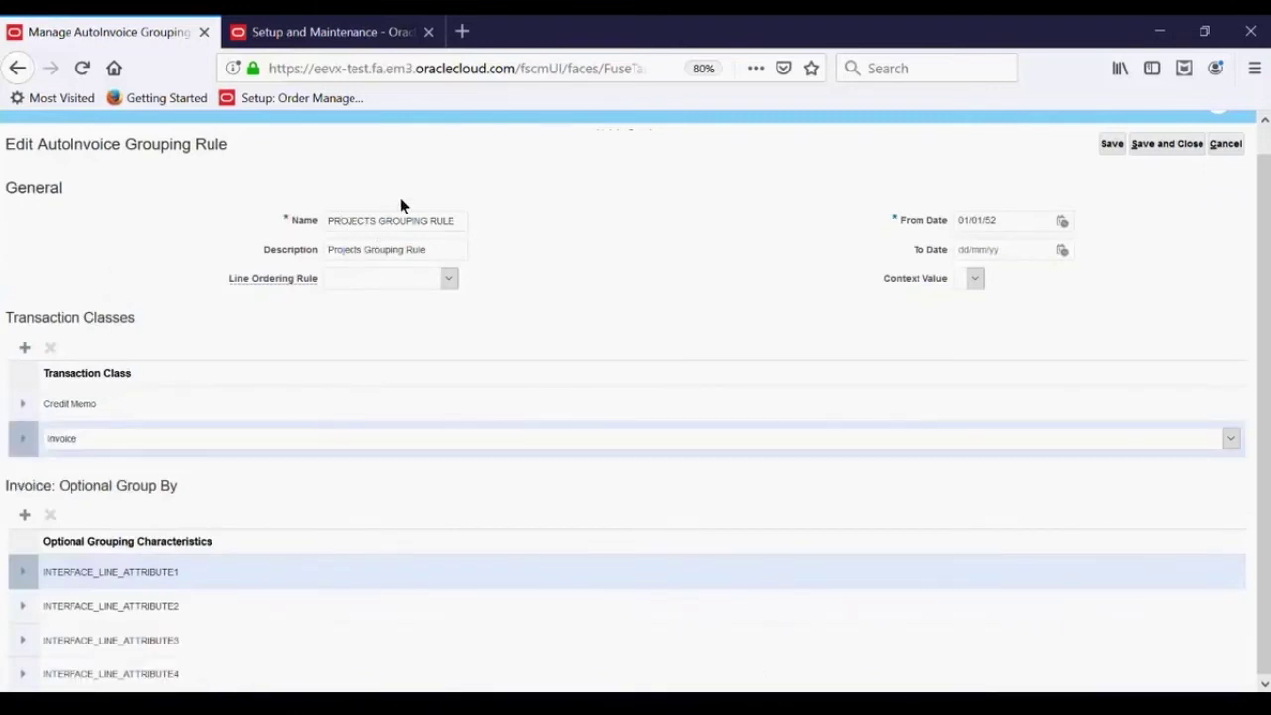
Set the line ordering rule of PROJECTS GROUPING RULE to A2F Line Ordering Rule
{"action": "left_click", "coordinate": [398, 280]}
{"action": "left_click", "coordinate": [377, 316]}
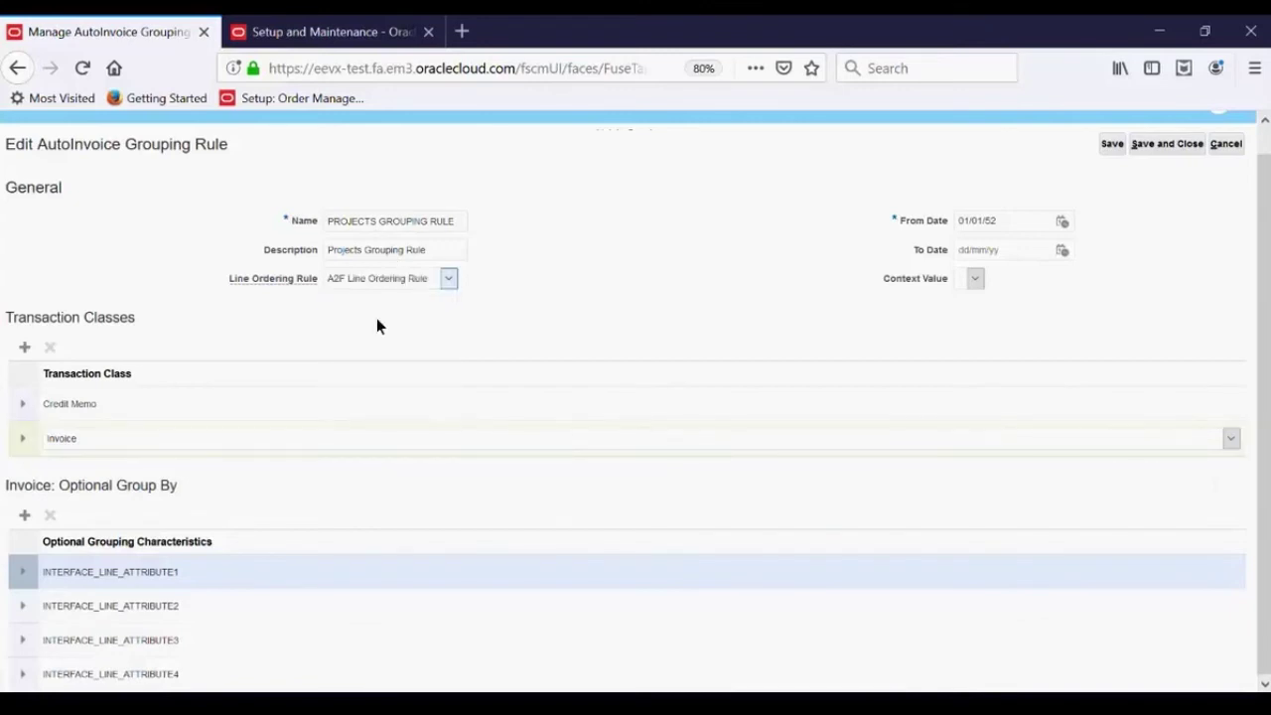
{"action": "left_click_drag", "start_coordinate": [238, 283], "coordinate": [317, 284]}
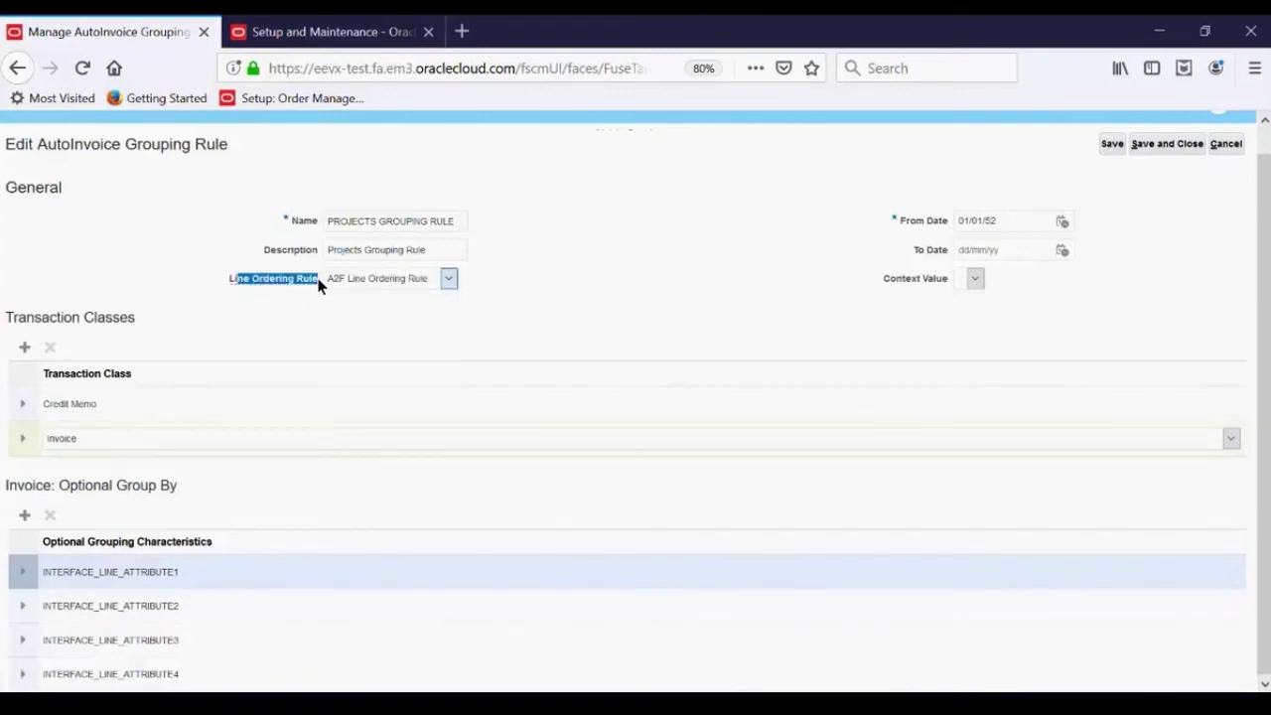
{"action": "left_click_drag", "start_coordinate": [100, 146], "coordinate": [253, 154]}
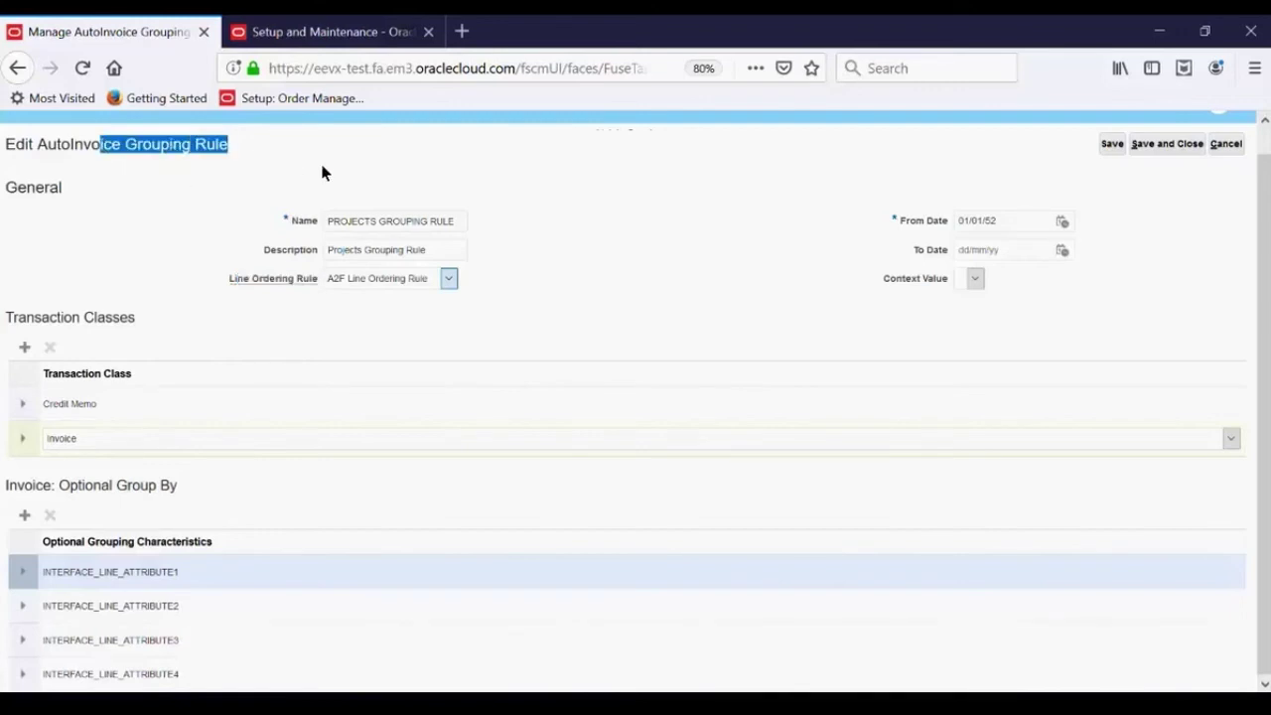
Review the Transaction Classes section of PROJECTS GROUPING RULE and enlarge the page around the Invoice class's optional grouping characteristics
{"action": "left_click", "coordinate": [208, 245]}
{"action": "left_click_drag", "start_coordinate": [9, 321], "coordinate": [143, 324]}
{"action": "left_click", "coordinate": [196, 306]}
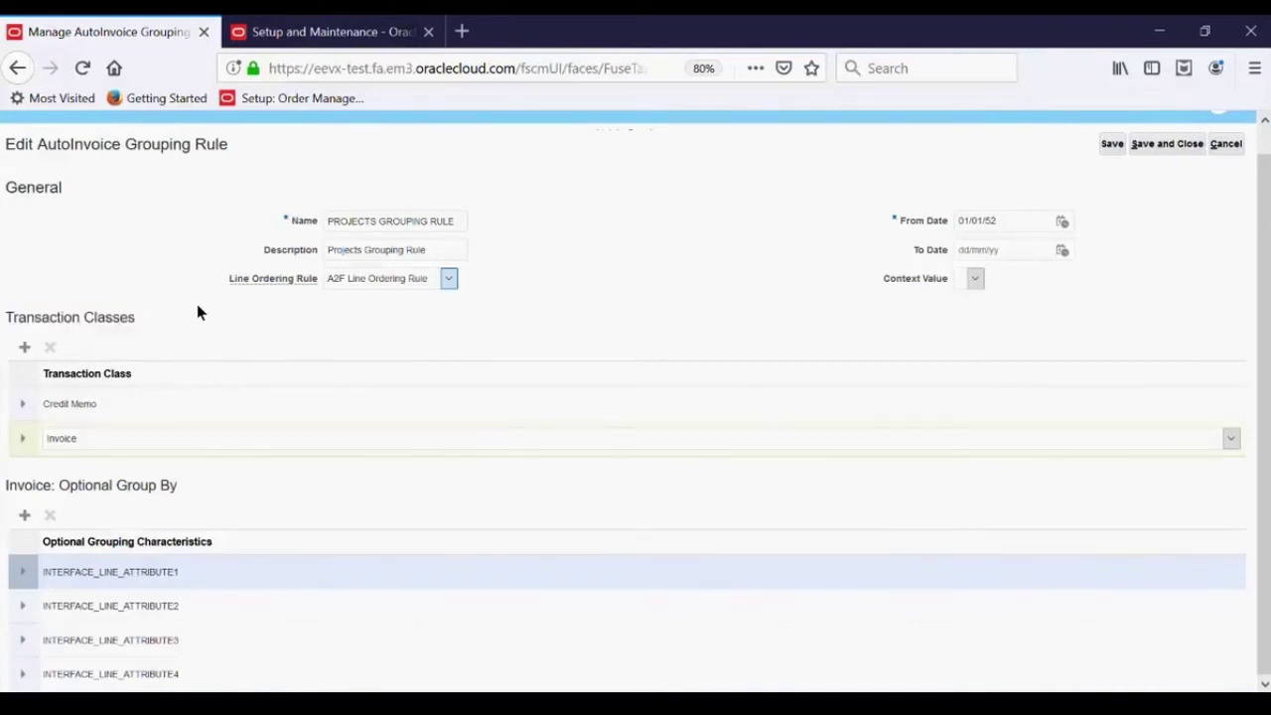
{"action": "left_click", "coordinate": [61, 454]}
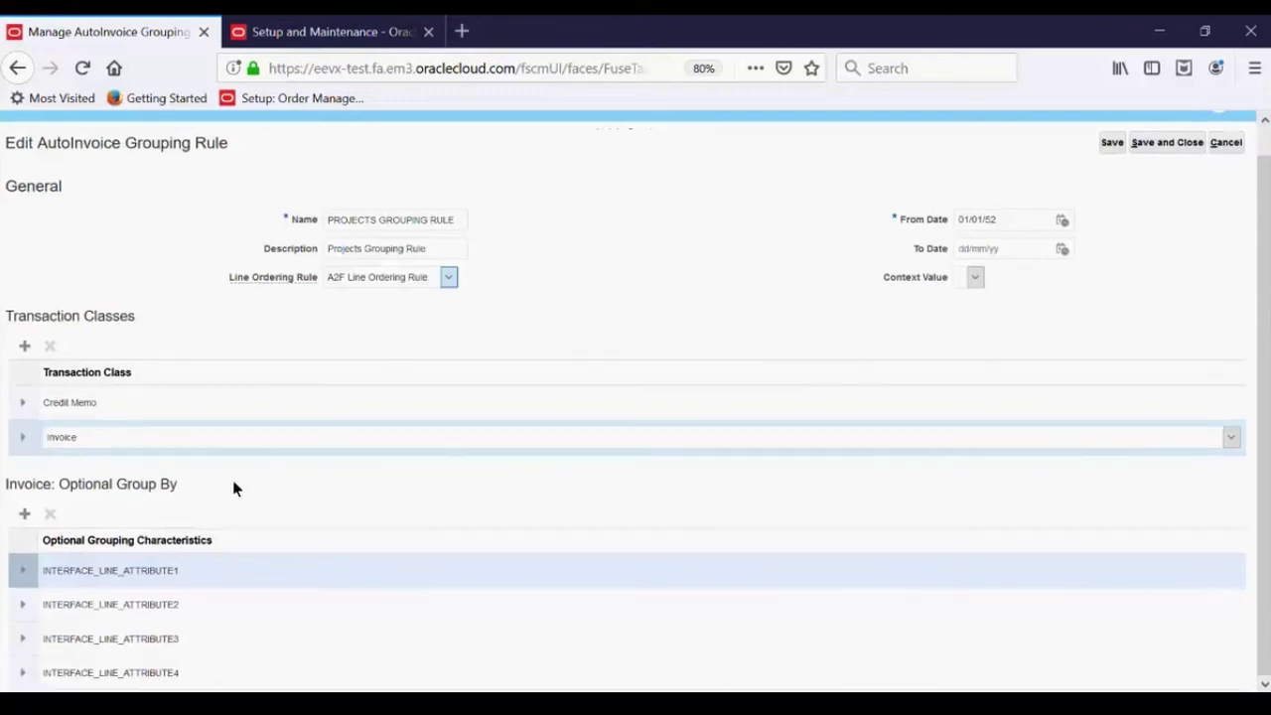
{"action": "key", "text": "ctrl+plus"}
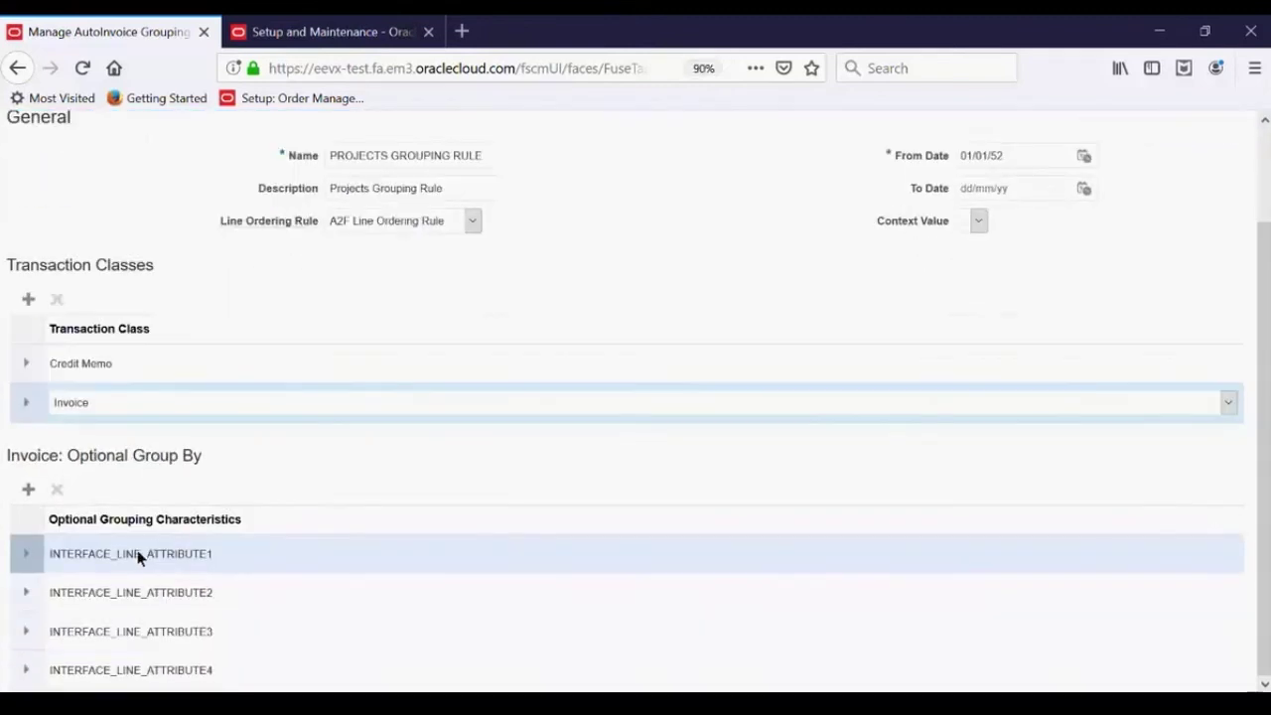
Switch to the PowerPoint presentation and show the mandatory rules on the Grouping Rules slide, followed by the Grouping Transaction Attributes slide
{"action": "key", "text": "alt+Tab"}
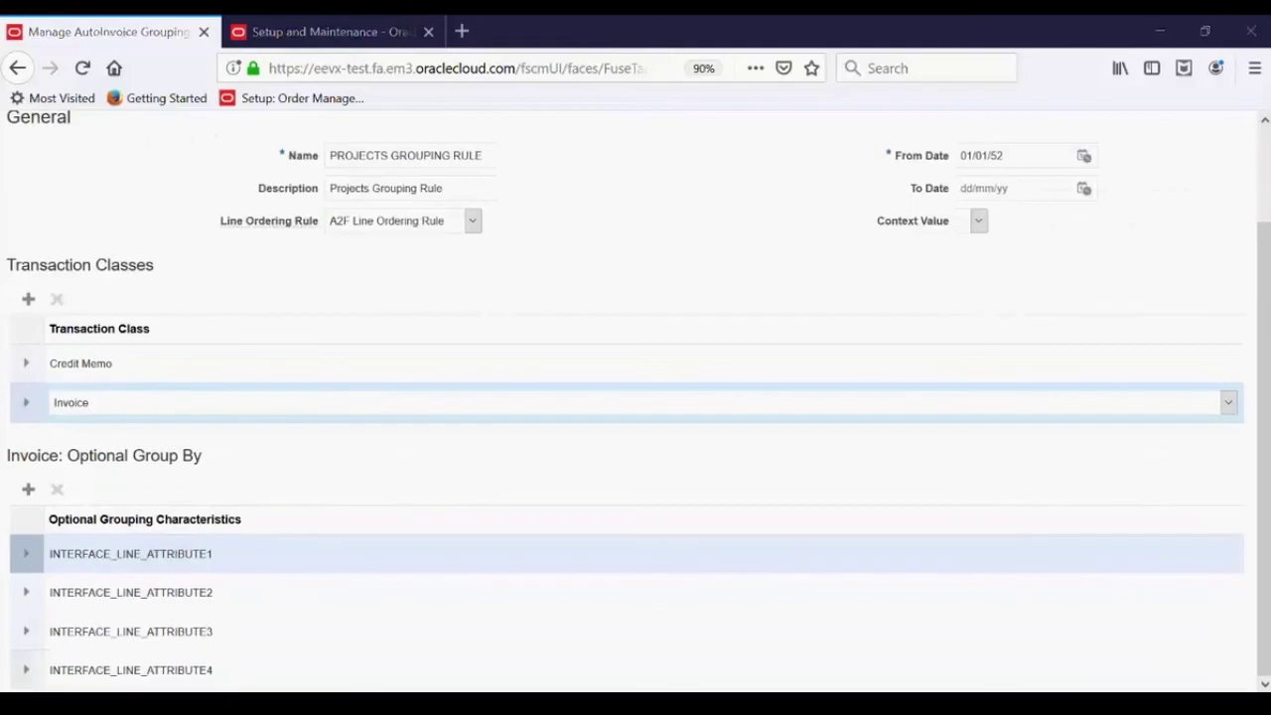
{"action": "left_click", "coordinate": [107, 227]}
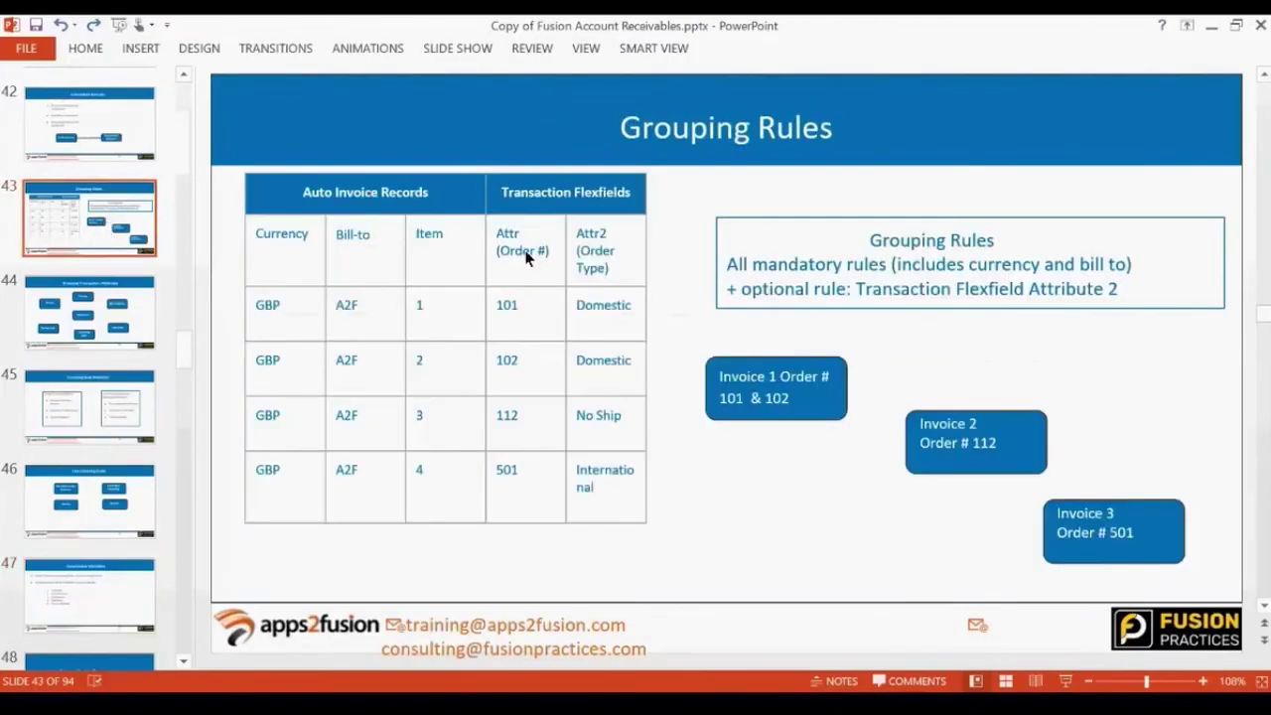
{"action": "left_click_drag", "start_coordinate": [753, 265], "coordinate": [827, 268]}
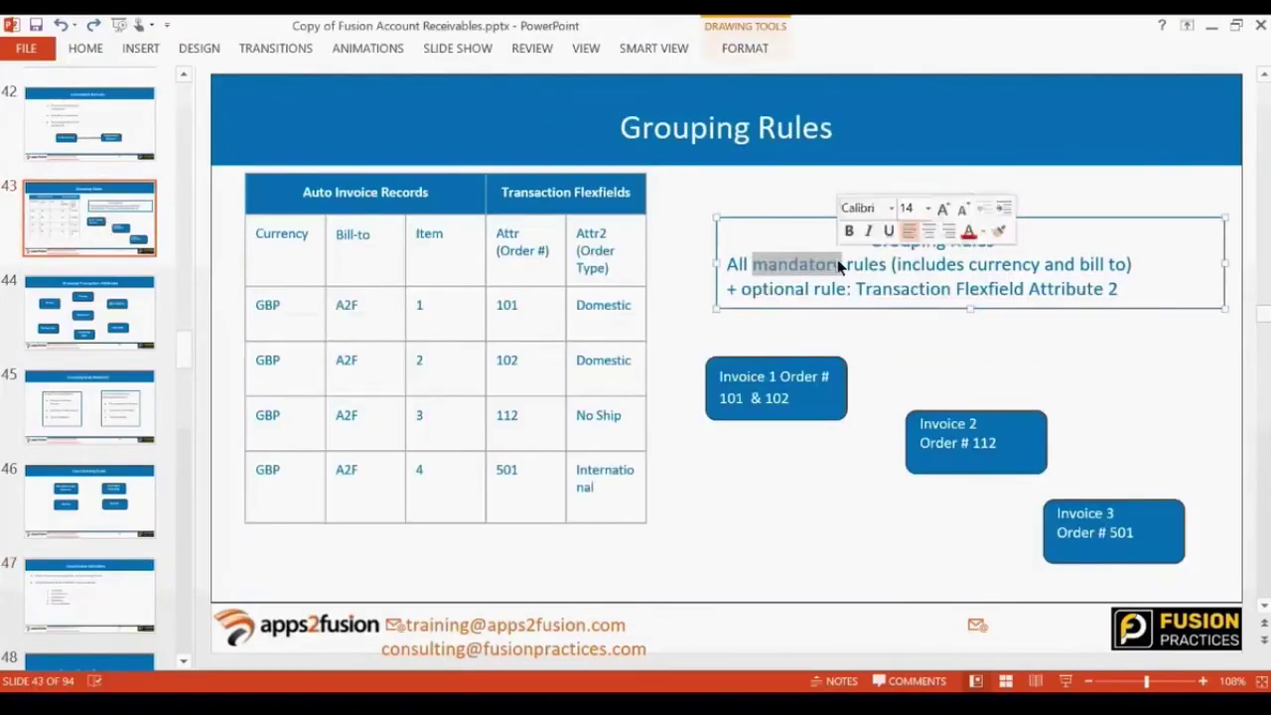
{"action": "left_click", "coordinate": [126, 318]}
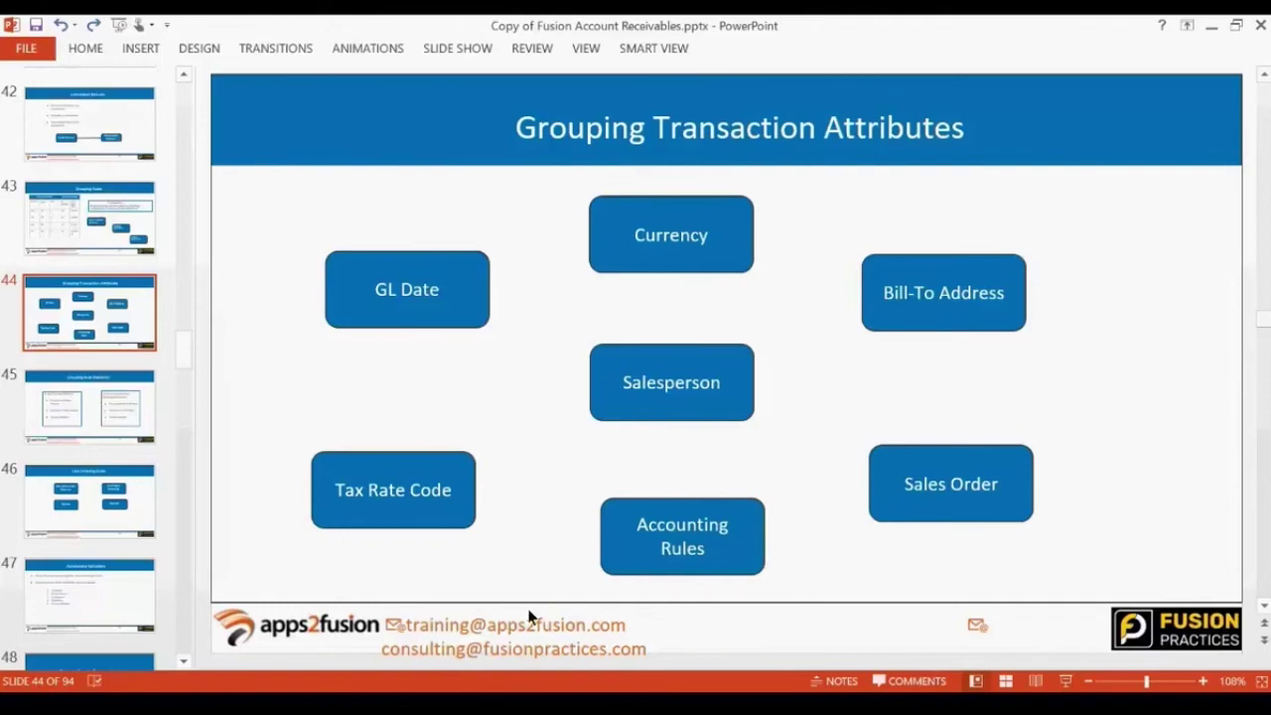
Return to the browser and go through the Invoice class's optional grouping characteristics, INTERFACE_LINE_ATTRIBUTE1 to INTERFACE_LINE_ATTRIBUTE4
{"action": "left_click", "coordinate": [266, 699]}
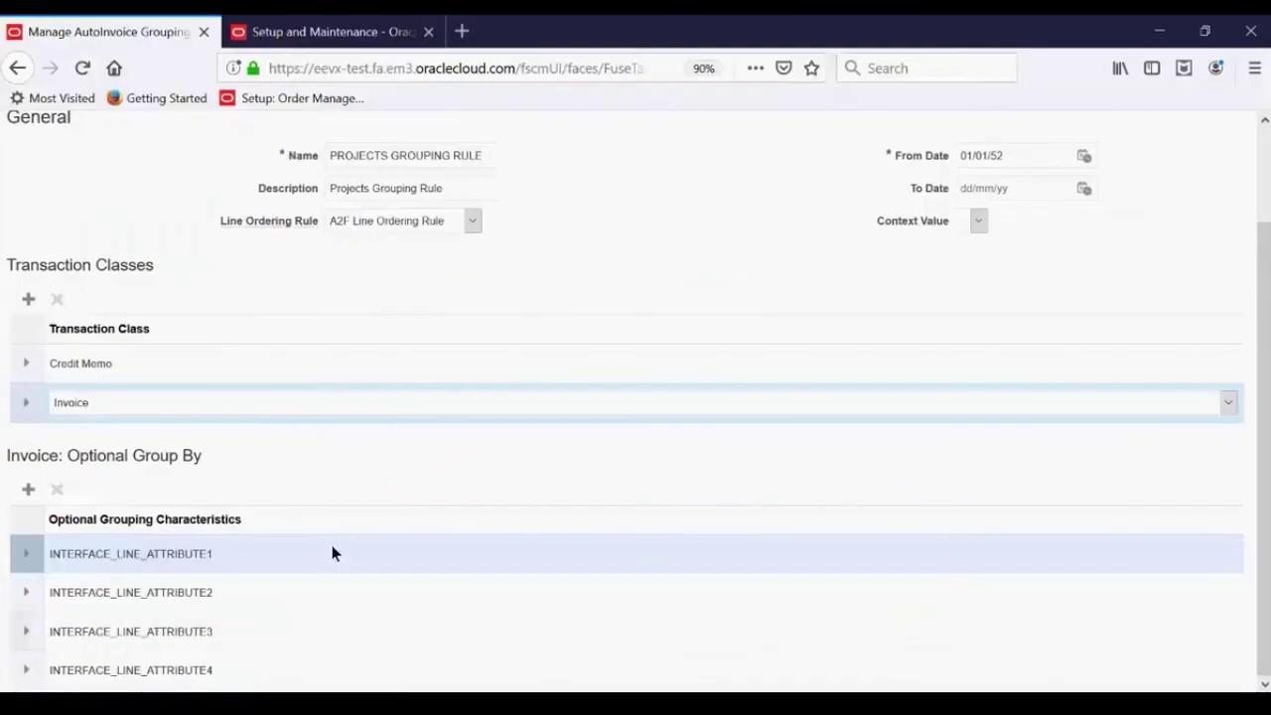
{"action": "left_click", "coordinate": [117, 557]}
{"action": "left_click", "coordinate": [159, 597]}
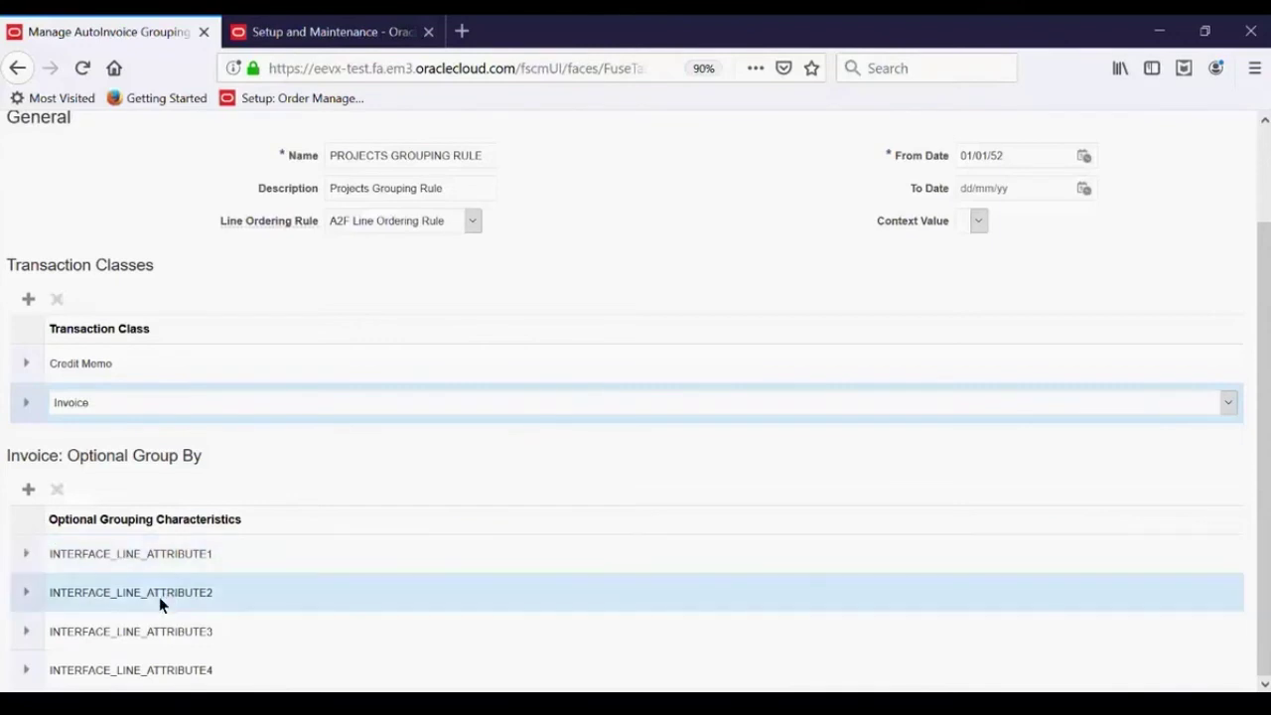
{"action": "left_click", "coordinate": [139, 636]}
{"action": "left_click", "coordinate": [144, 675]}
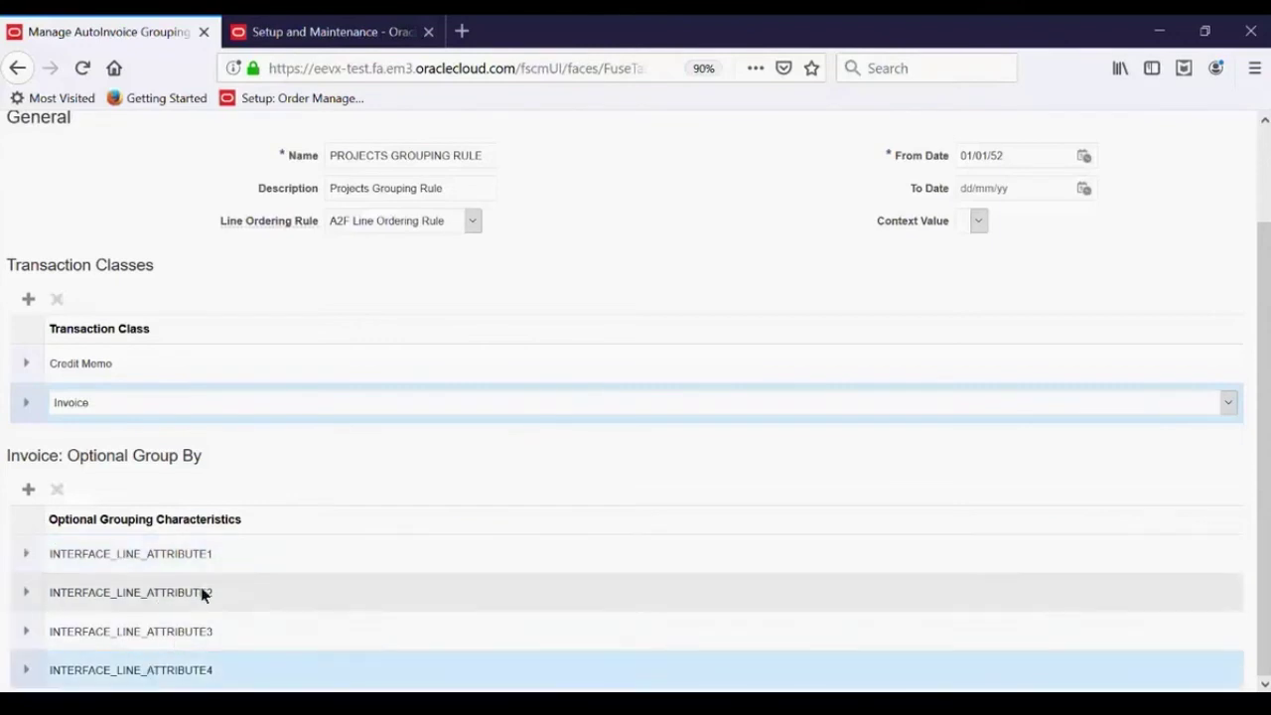
{"action": "left_click", "coordinate": [218, 562]}
{"action": "left_click", "coordinate": [29, 488]}
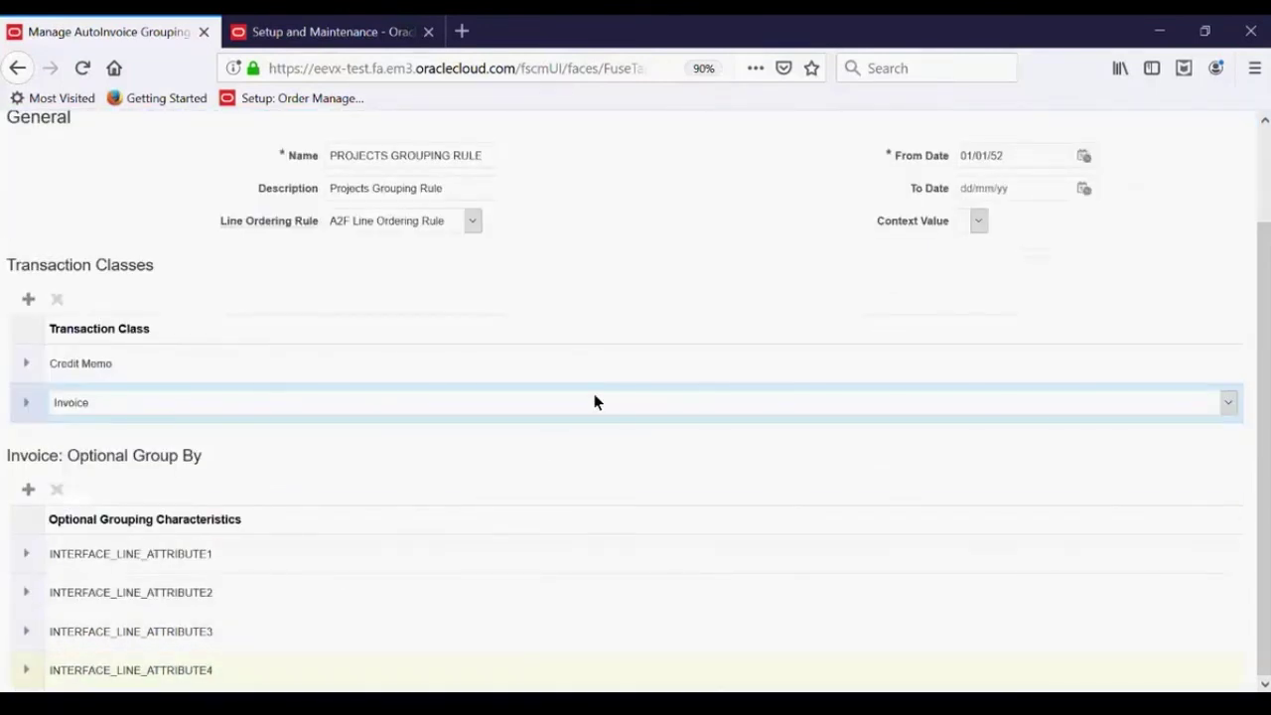
{"action": "scroll", "coordinate": [594, 401], "scroll_direction": "up", "scroll_amount": 2}
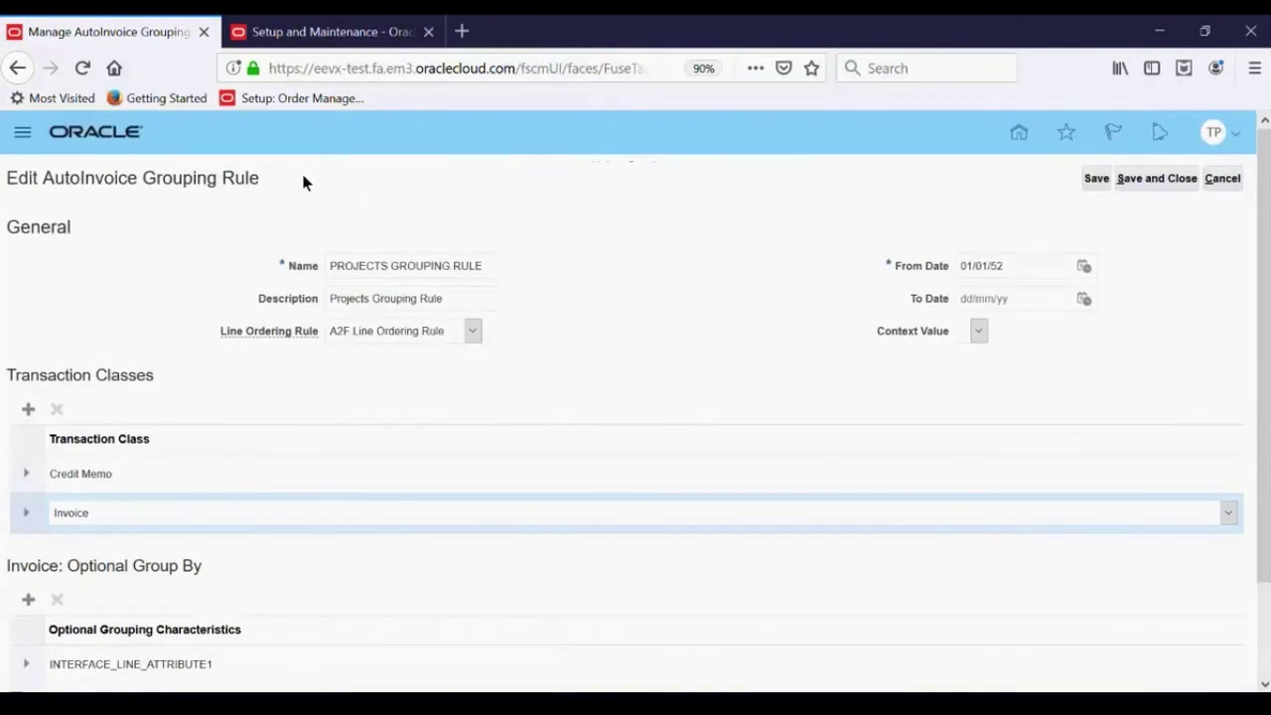
{"action": "triple_click", "coordinate": [159, 171]}
Go through the Financial Training - Dec19 task list in Setup and Maintenance as far as the revenue management tasks
{"action": "left_click", "coordinate": [332, 31]}
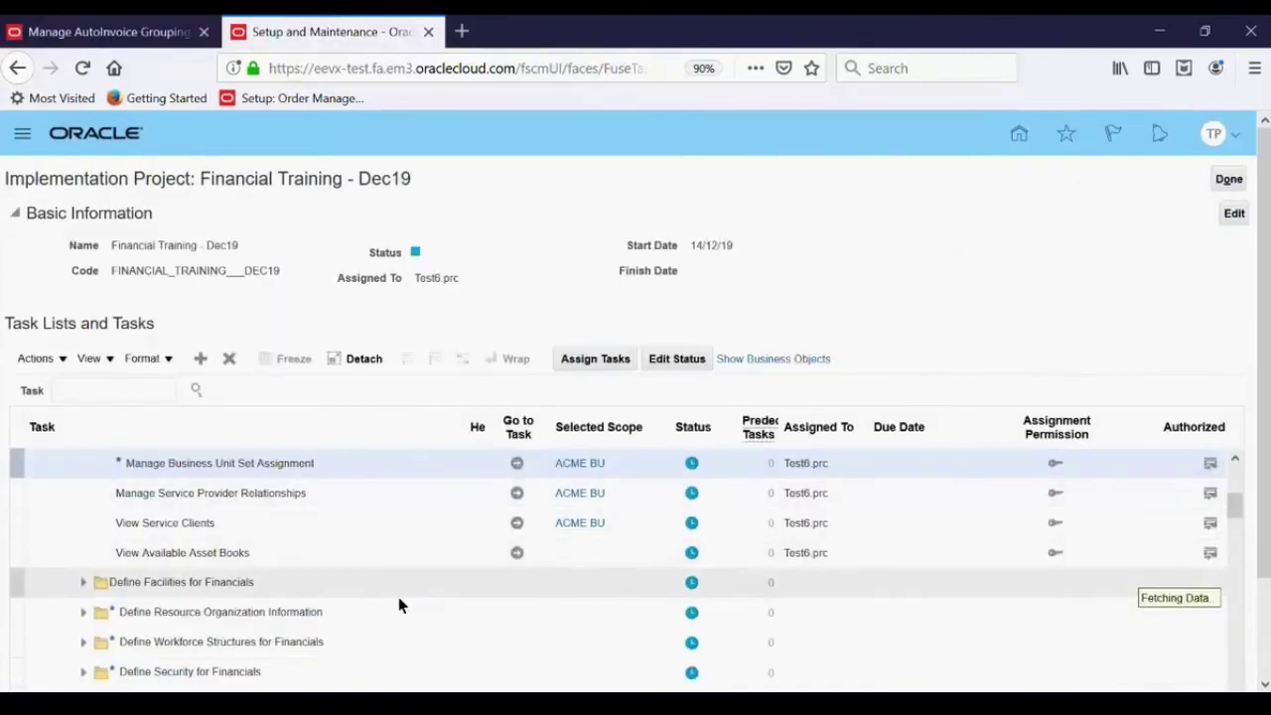
{"action": "scroll", "coordinate": [398, 606], "scroll_direction": "down", "scroll_amount": 5}
{"action": "scroll", "coordinate": [399, 601], "scroll_direction": "down", "scroll_amount": 8}
{"action": "scroll", "coordinate": [398, 603], "scroll_direction": "down", "scroll_amount": 10}
{"action": "scroll", "coordinate": [399, 606], "scroll_direction": "down", "scroll_amount": 4}
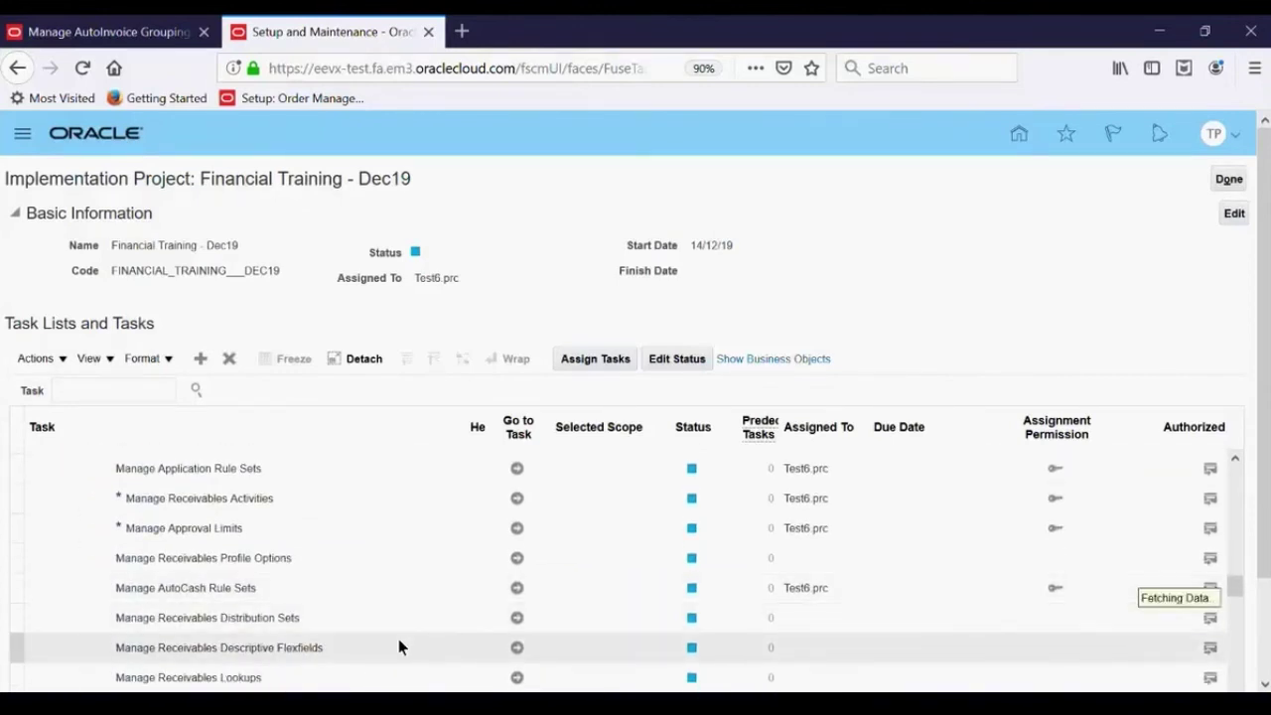
{"action": "scroll", "coordinate": [398, 647], "scroll_direction": "down", "scroll_amount": 7}
{"action": "scroll", "coordinate": [399, 647], "scroll_direction": "down", "scroll_amount": 5}
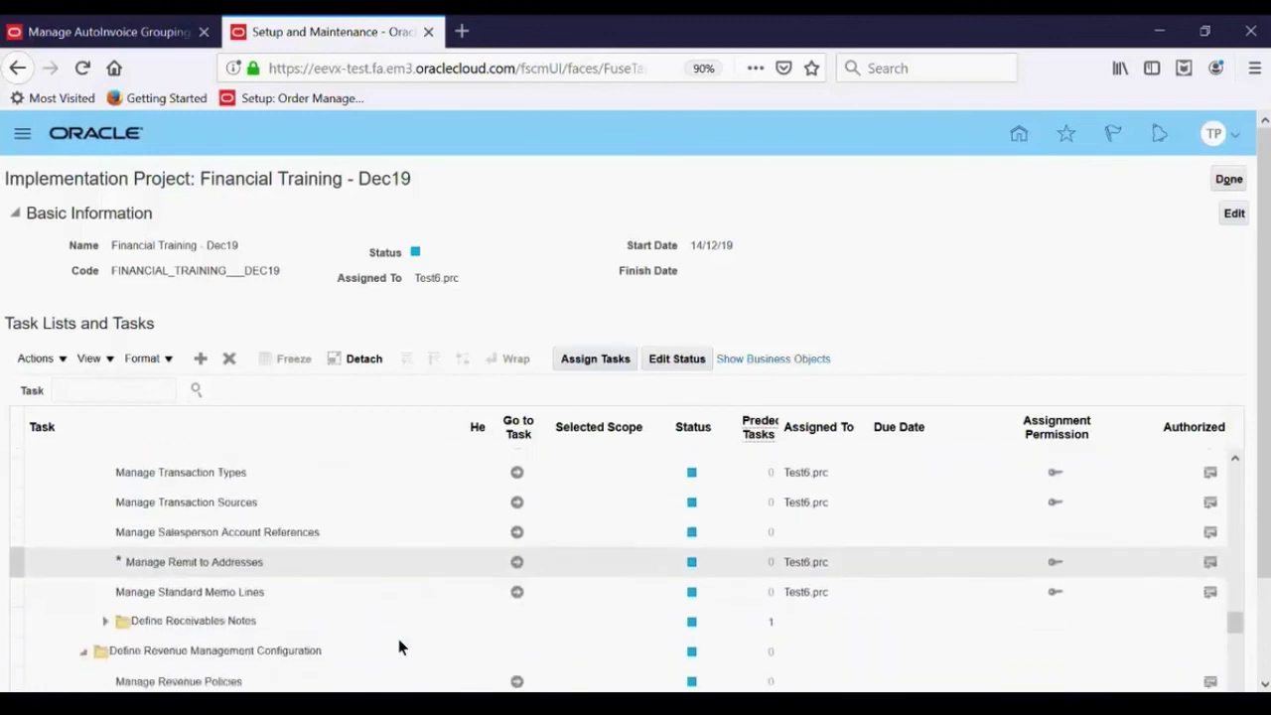
{"action": "scroll", "coordinate": [398, 647], "scroll_direction": "down", "scroll_amount": 3}
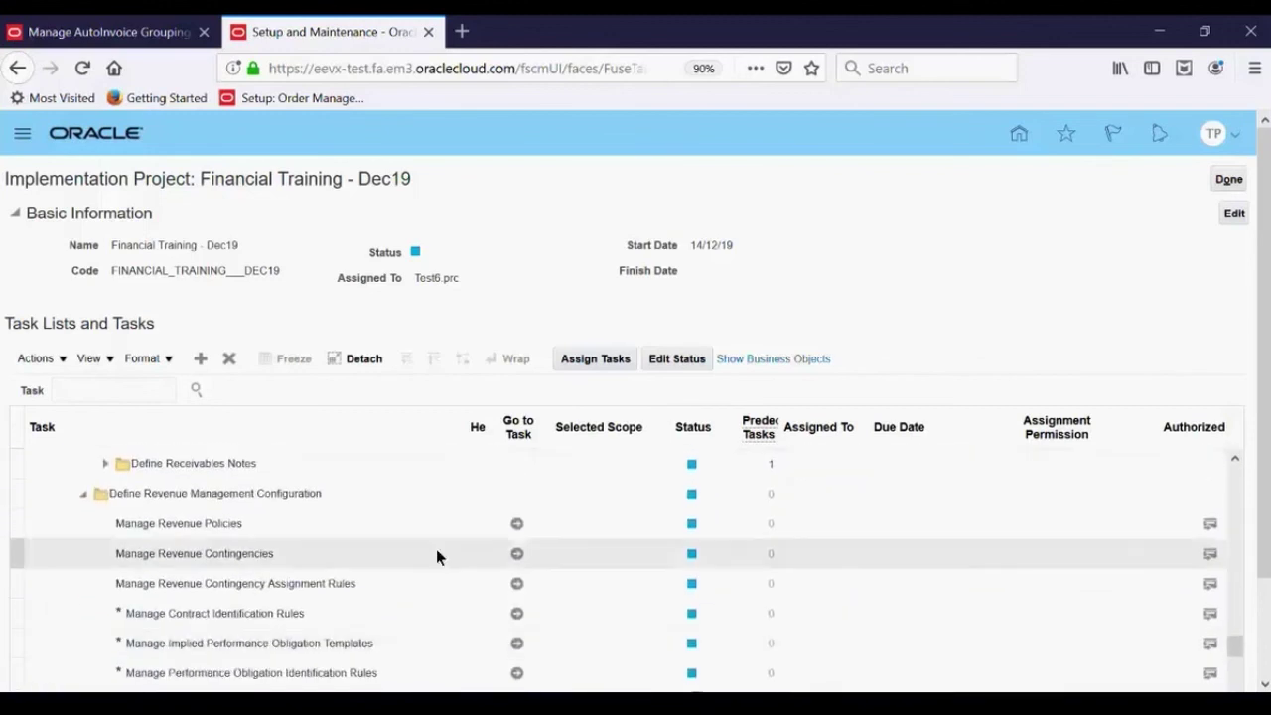
{"action": "scroll", "coordinate": [443, 541], "scroll_direction": "down", "scroll_amount": 3}
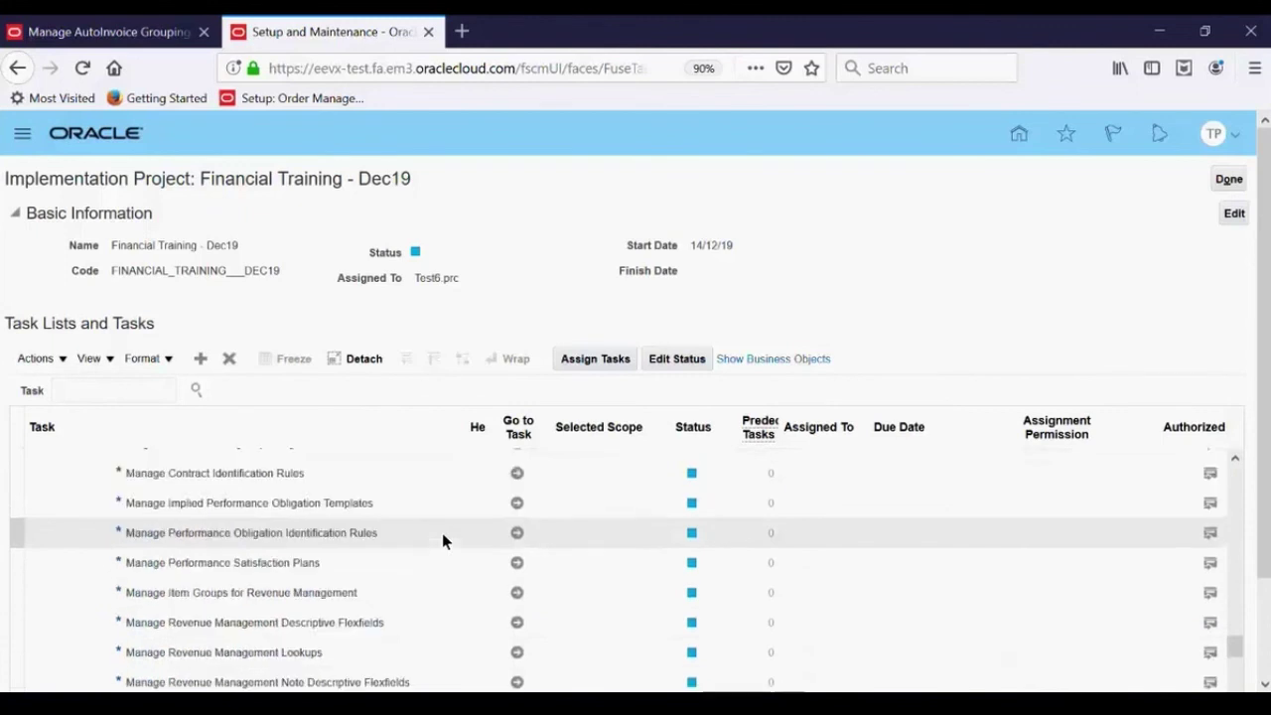
{"action": "scroll", "coordinate": [443, 540], "scroll_direction": "down", "scroll_amount": 3}
{"action": "scroll", "coordinate": [809, 559], "scroll_direction": "up", "scroll_amount": 3}
{"action": "scroll", "coordinate": [809, 559], "scroll_direction": "up", "scroll_amount": 2}
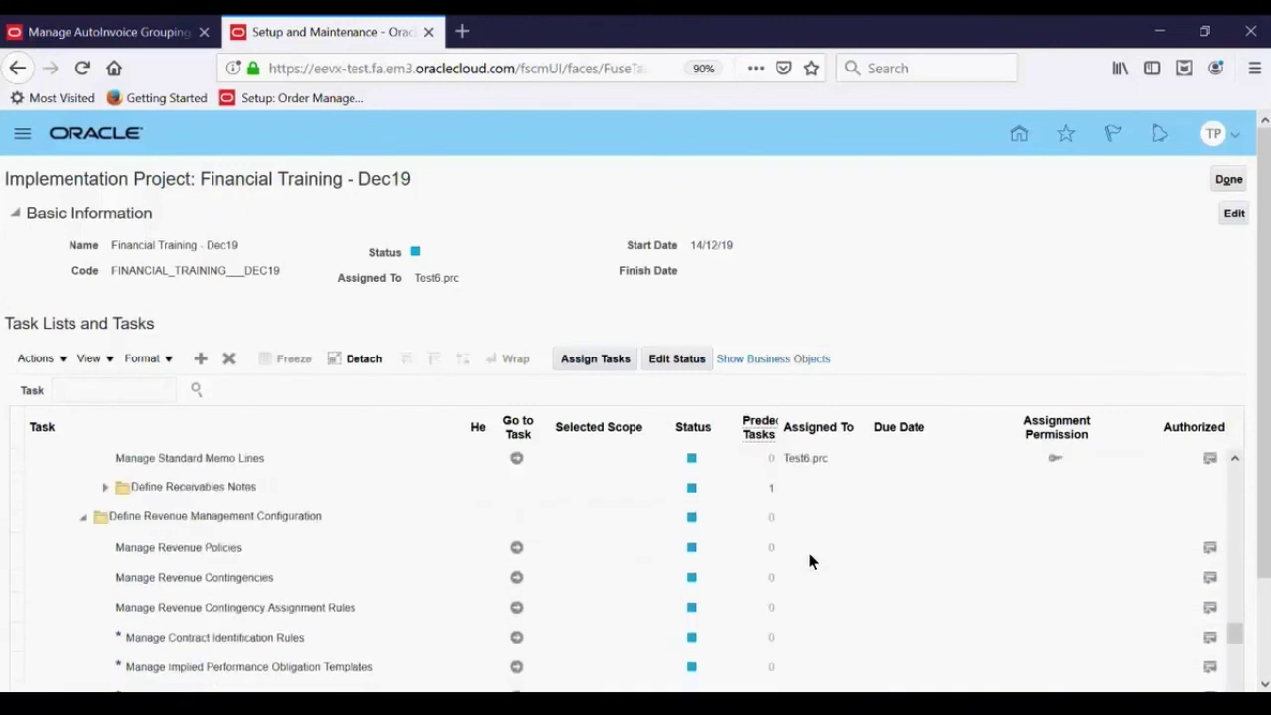
Collapse the Define Revenue Management Configuration group and open the Manage Receivables System Options task
{"action": "left_click", "coordinate": [83, 535]}
{"action": "scroll", "coordinate": [419, 595], "scroll_direction": "down", "scroll_amount": 2}
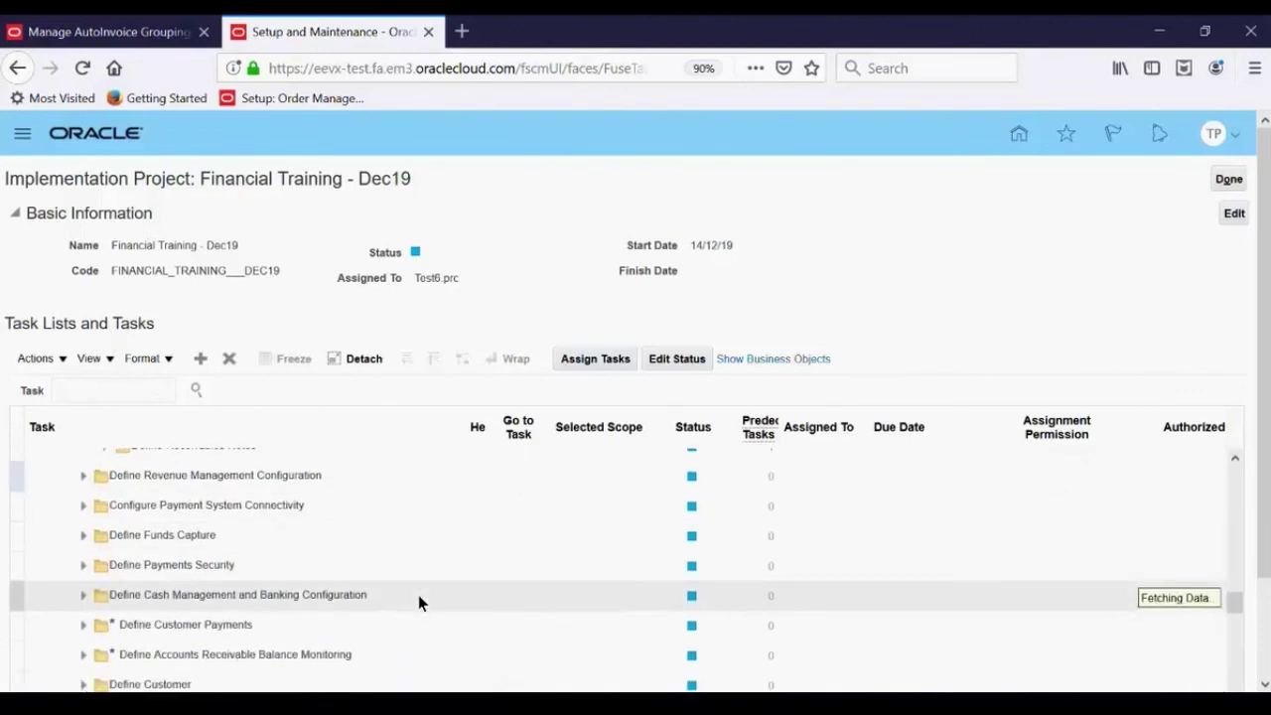
{"action": "scroll", "coordinate": [358, 608], "scroll_direction": "down", "scroll_amount": 3}
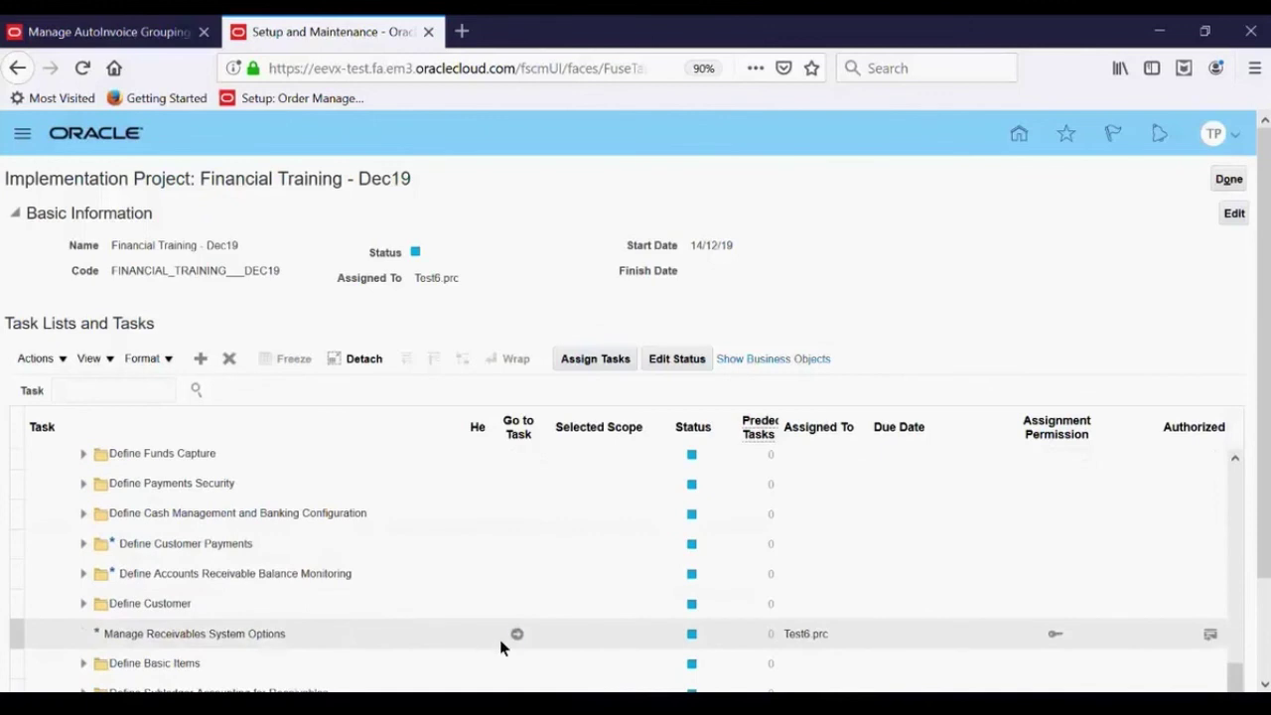
{"action": "left_click", "coordinate": [516, 634]}
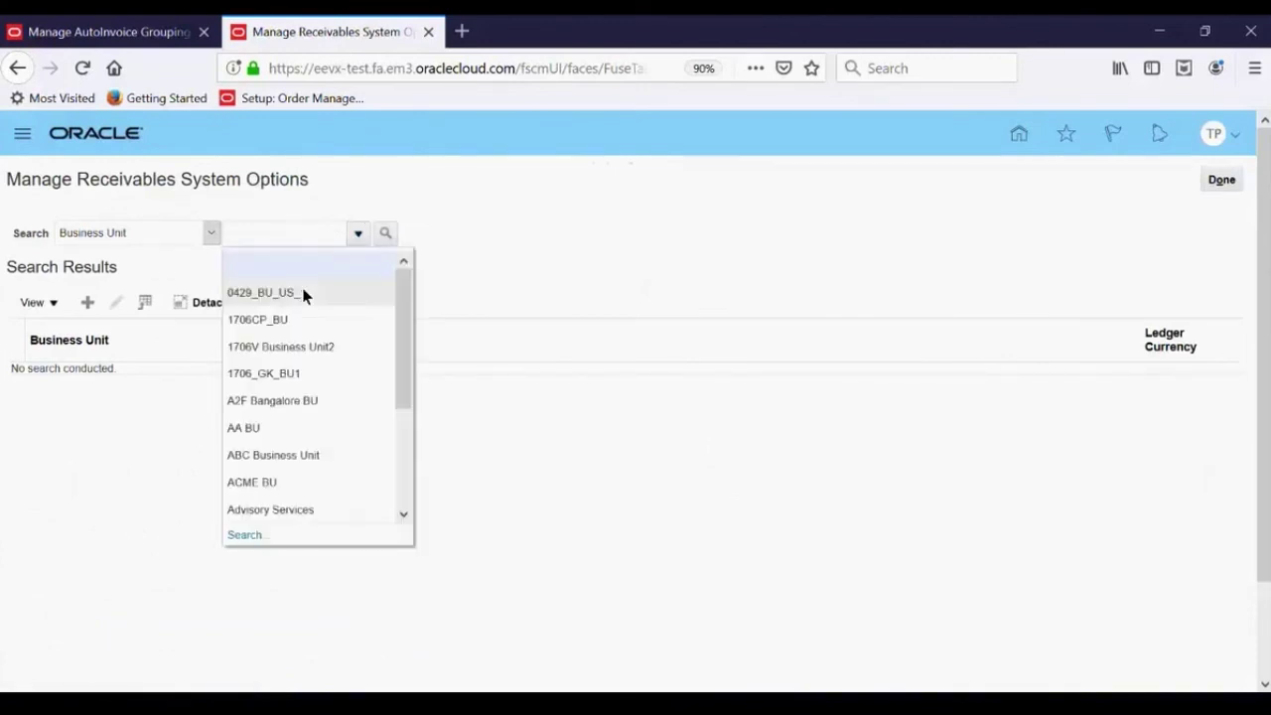
Search the Receivables system options for business unit ACME BU and open its record
{"action": "left_click", "coordinate": [275, 482]}
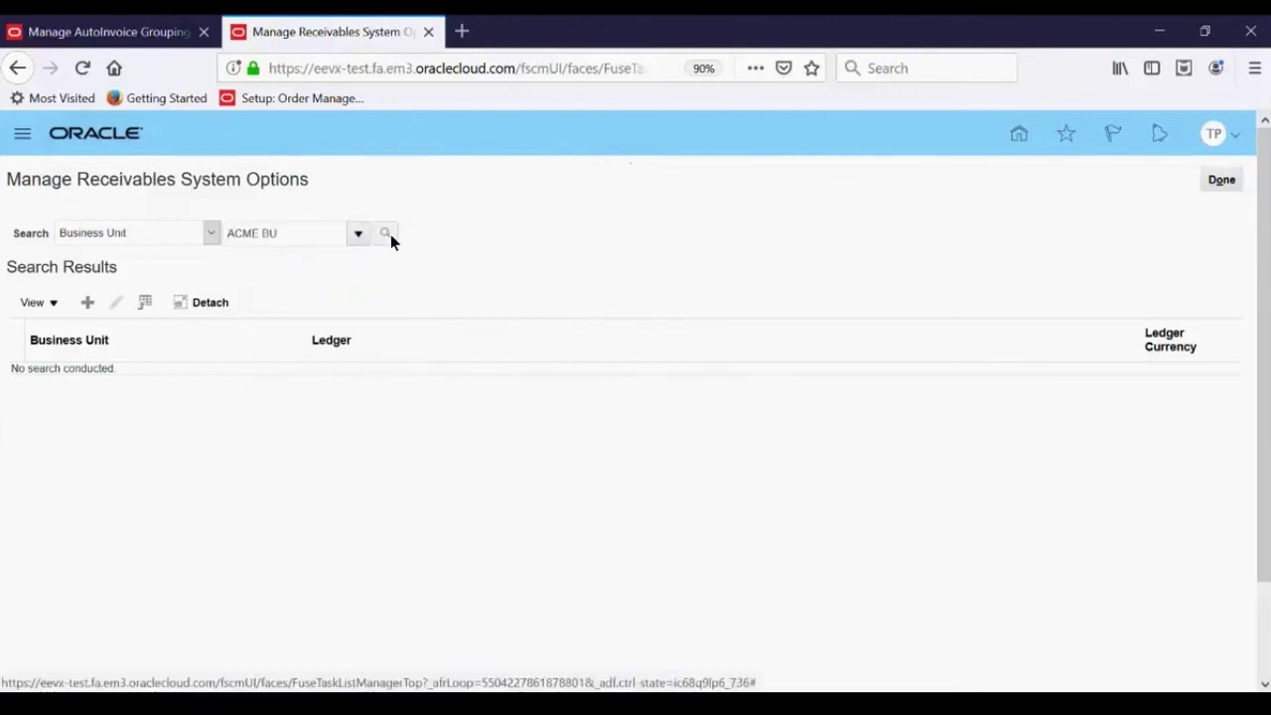
{"action": "key", "text": "Return"}
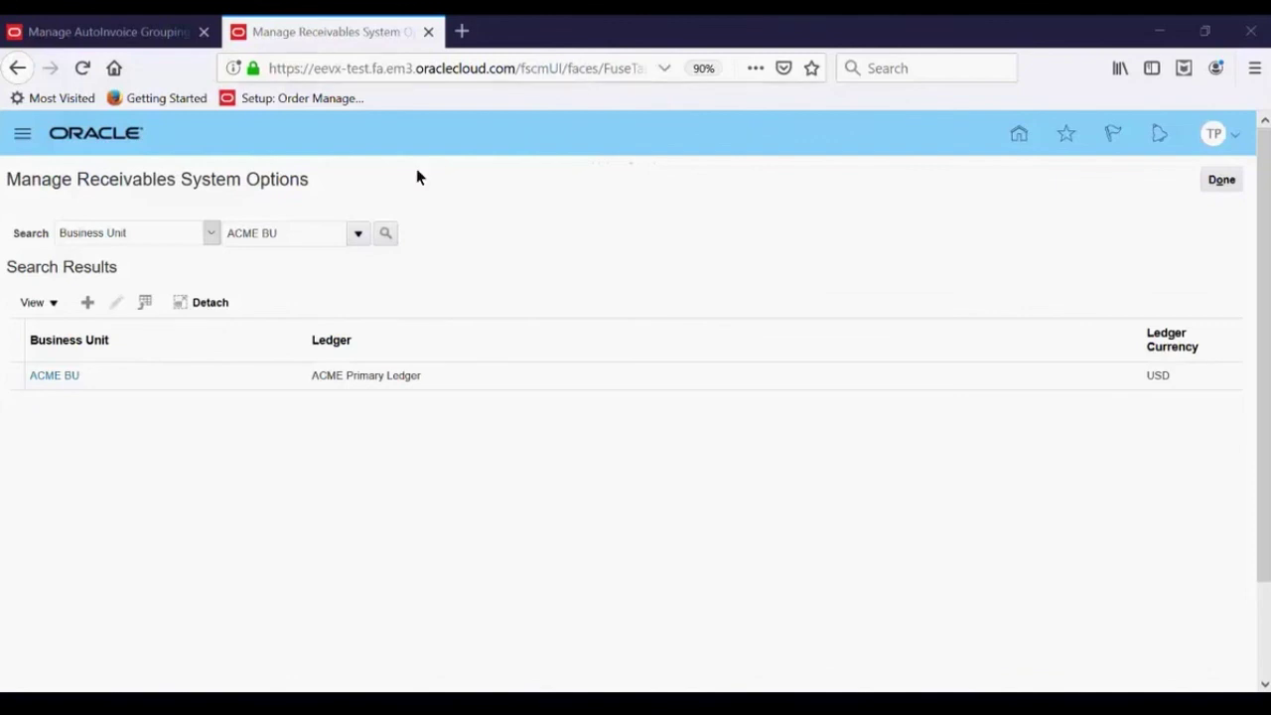
{"action": "left_click", "coordinate": [51, 375]}
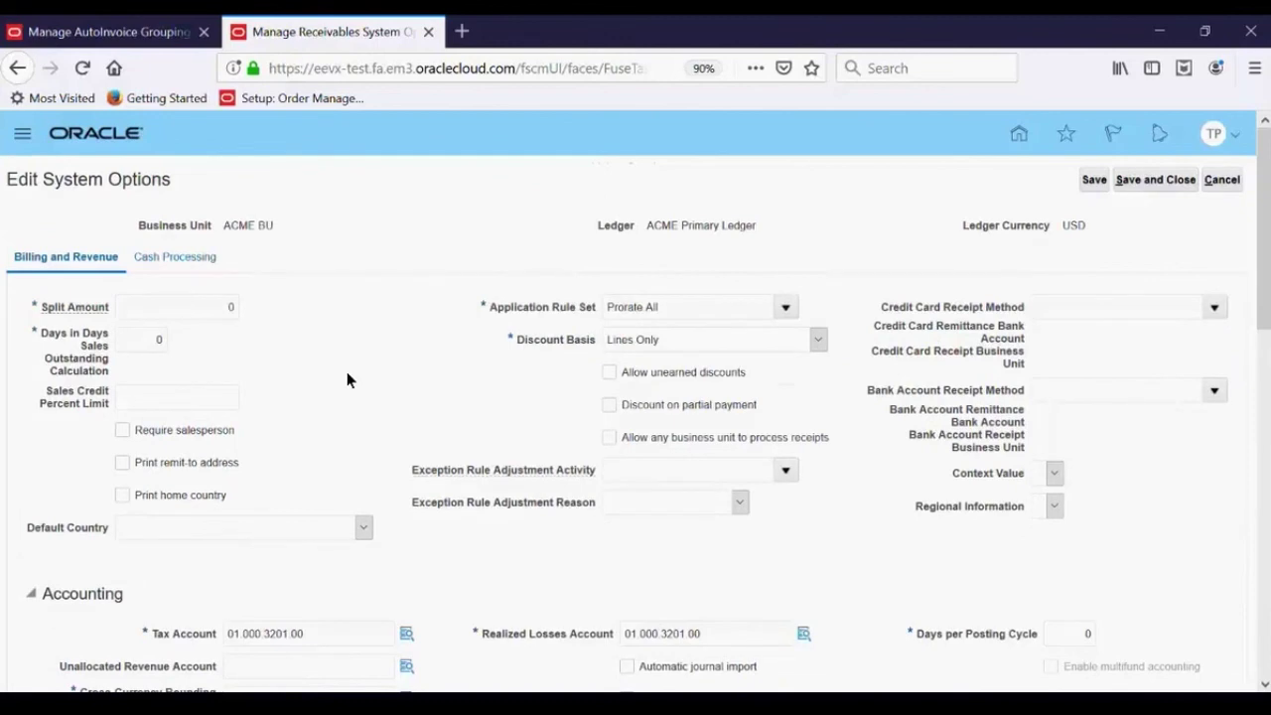
Look through ACME BU's Billing and Revenue system options, from the general settings down to the AutoInvoice and Tuning Segments sections
{"action": "scroll", "coordinate": [346, 374], "scroll_direction": "down", "scroll_amount": 8}
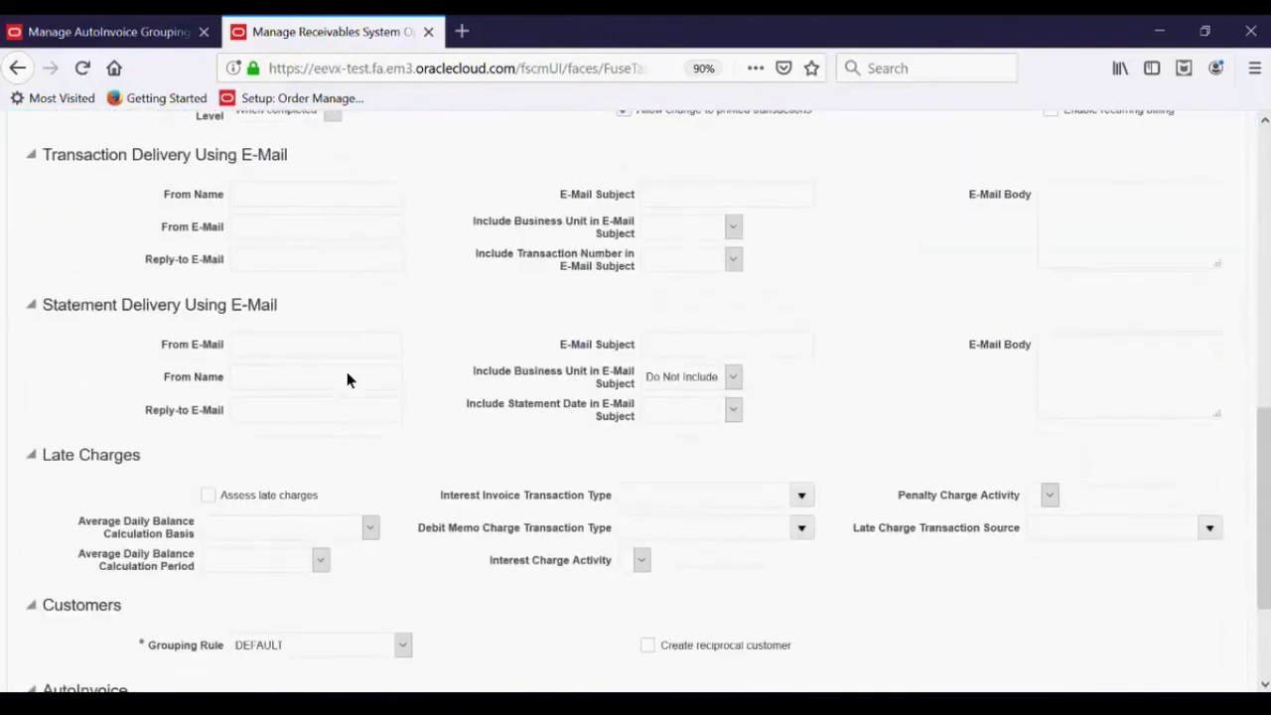
{"action": "scroll", "coordinate": [347, 378], "scroll_direction": "down", "scroll_amount": 2}
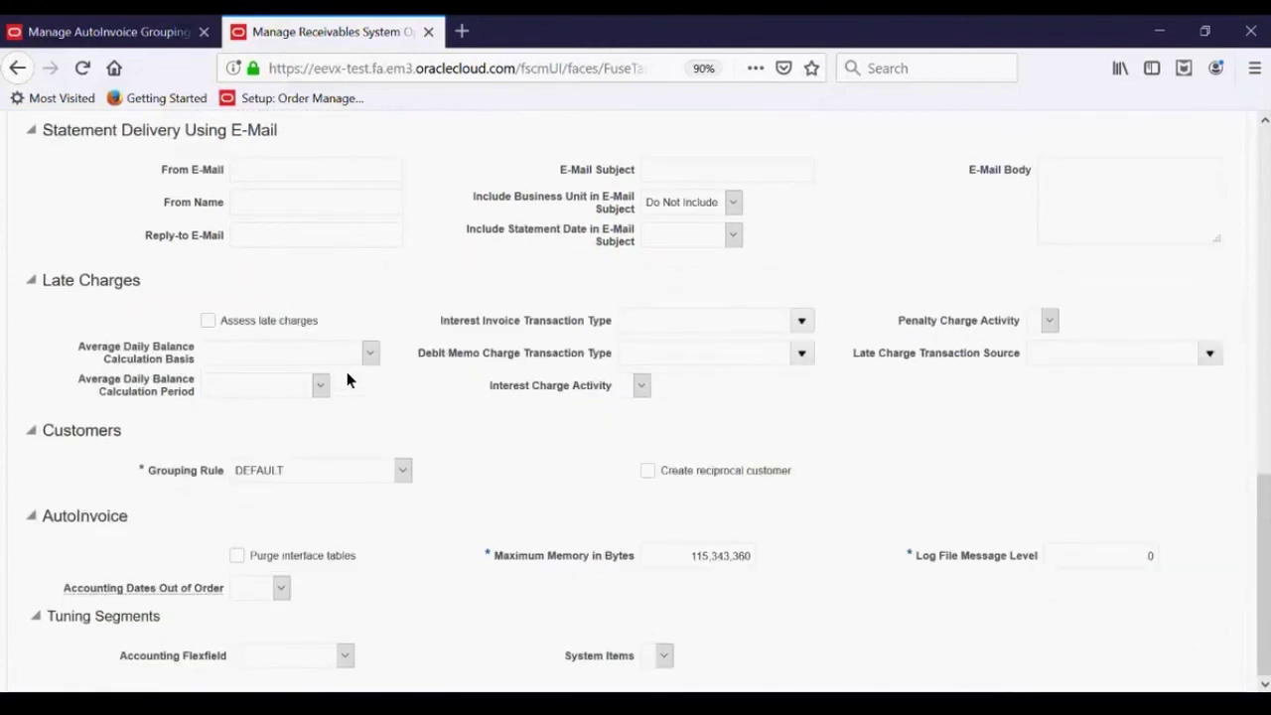
{"action": "mouse_move", "coordinate": [347, 379]}
{"action": "scroll", "coordinate": [347, 379], "scroll_direction": "up", "scroll_amount": 5}
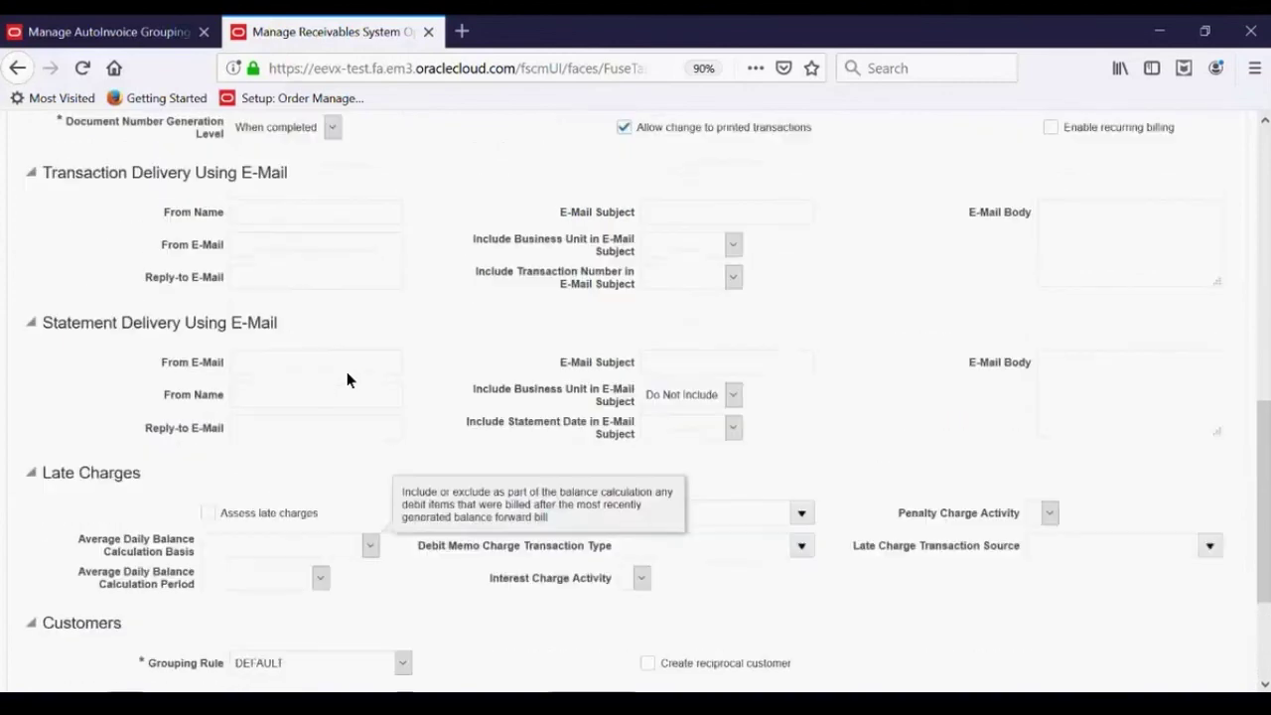
{"action": "scroll", "coordinate": [347, 378], "scroll_direction": "up", "scroll_amount": 1}
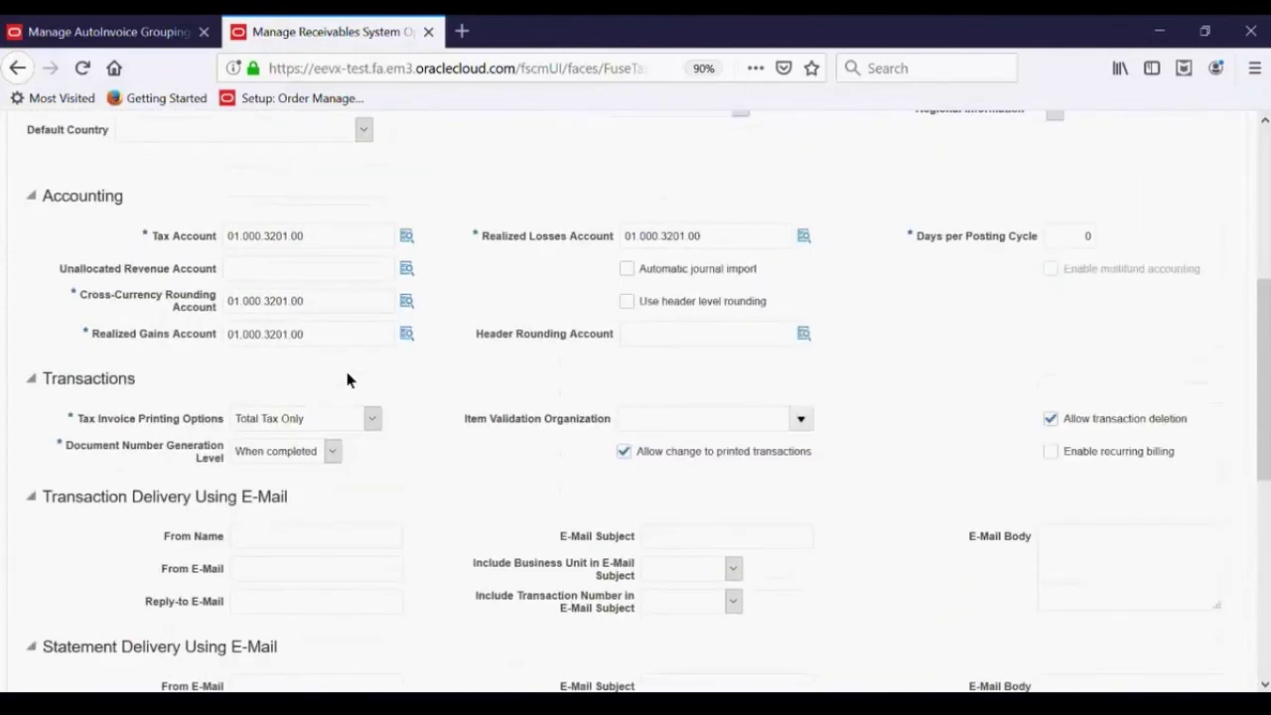
{"action": "scroll", "coordinate": [347, 379], "scroll_direction": "up", "scroll_amount": 4}
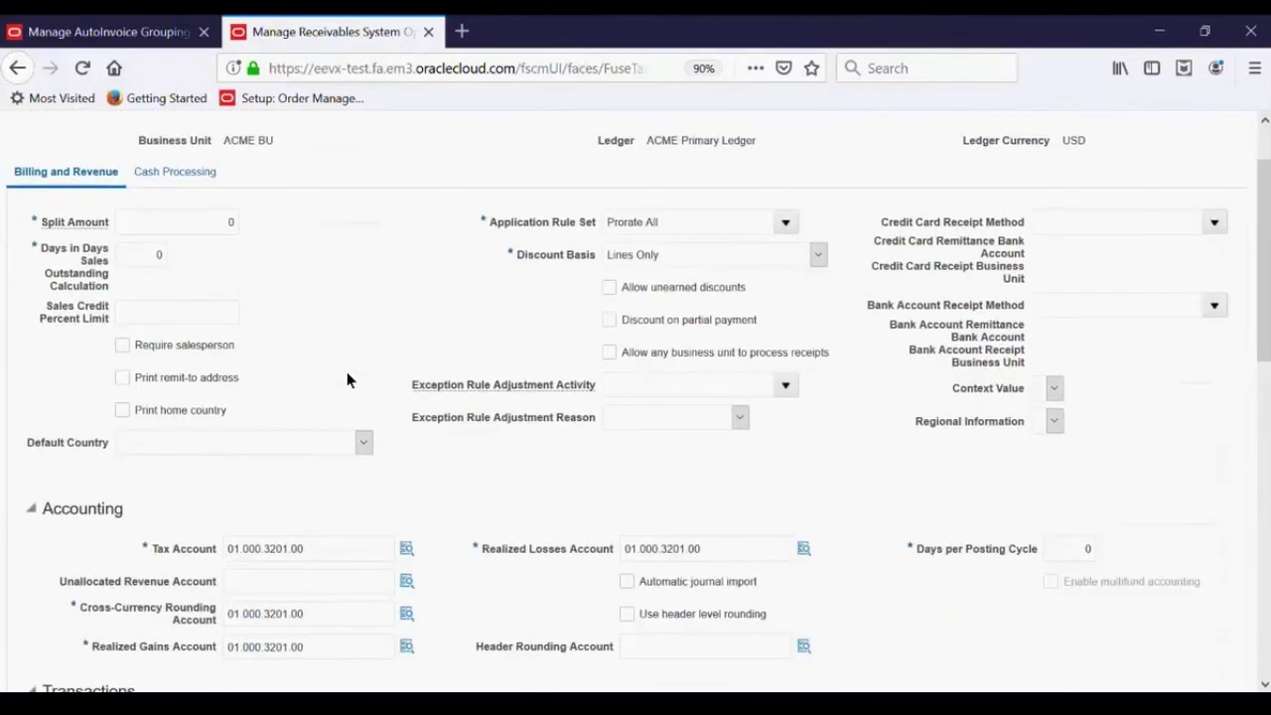
{"action": "scroll", "coordinate": [346, 377], "scroll_direction": "up", "scroll_amount": 1}
{"action": "scroll", "coordinate": [347, 377], "scroll_direction": "down", "scroll_amount": 2}
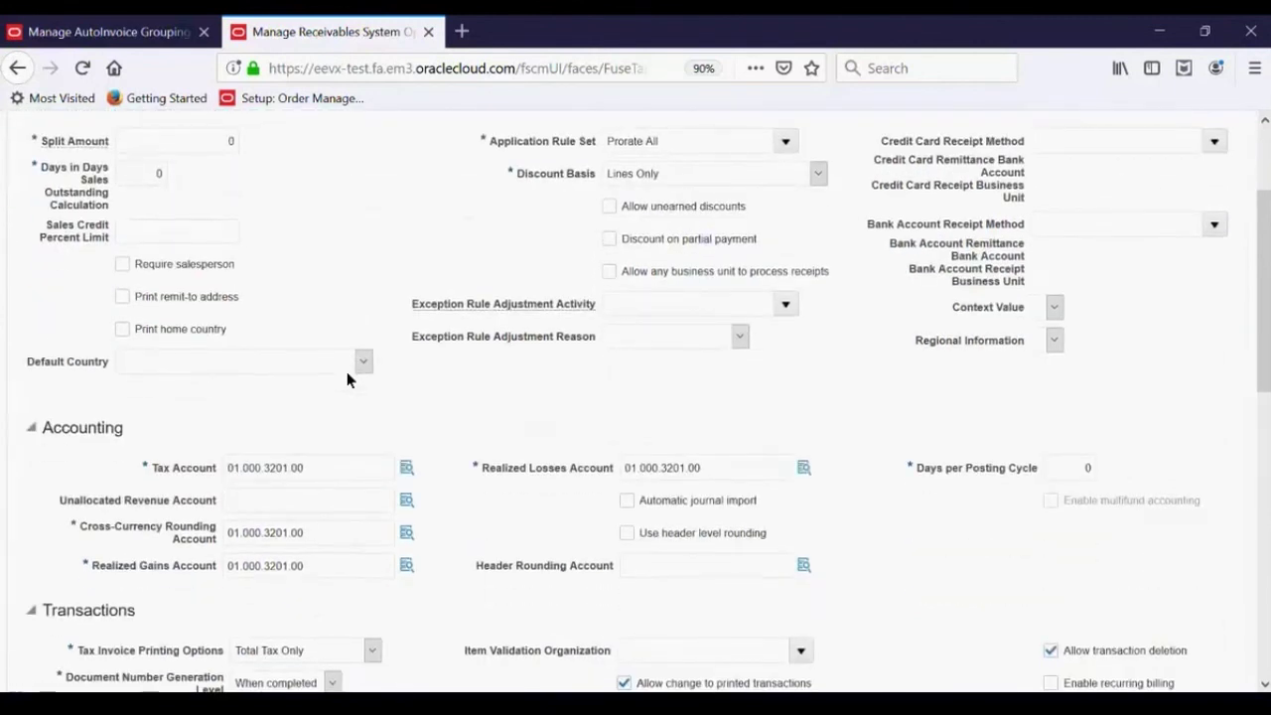
Find "gr" on the page to locate the Grouping Rule option under Customers, view its available rules and keep DEFAULT
{"action": "key", "text": "ctrl+f"}
{"action": "type", "text": "gr"}
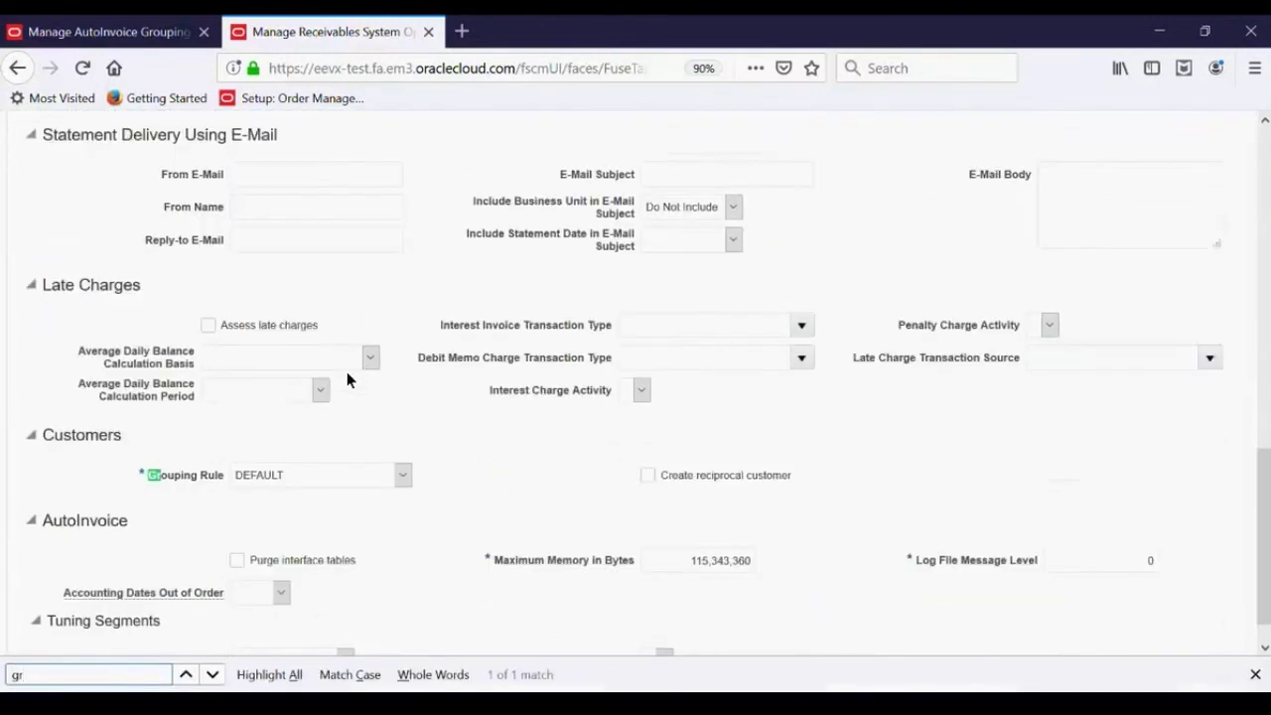
{"action": "left_click_drag", "start_coordinate": [155, 477], "coordinate": [191, 484]}
{"action": "left_click", "coordinate": [252, 503]}
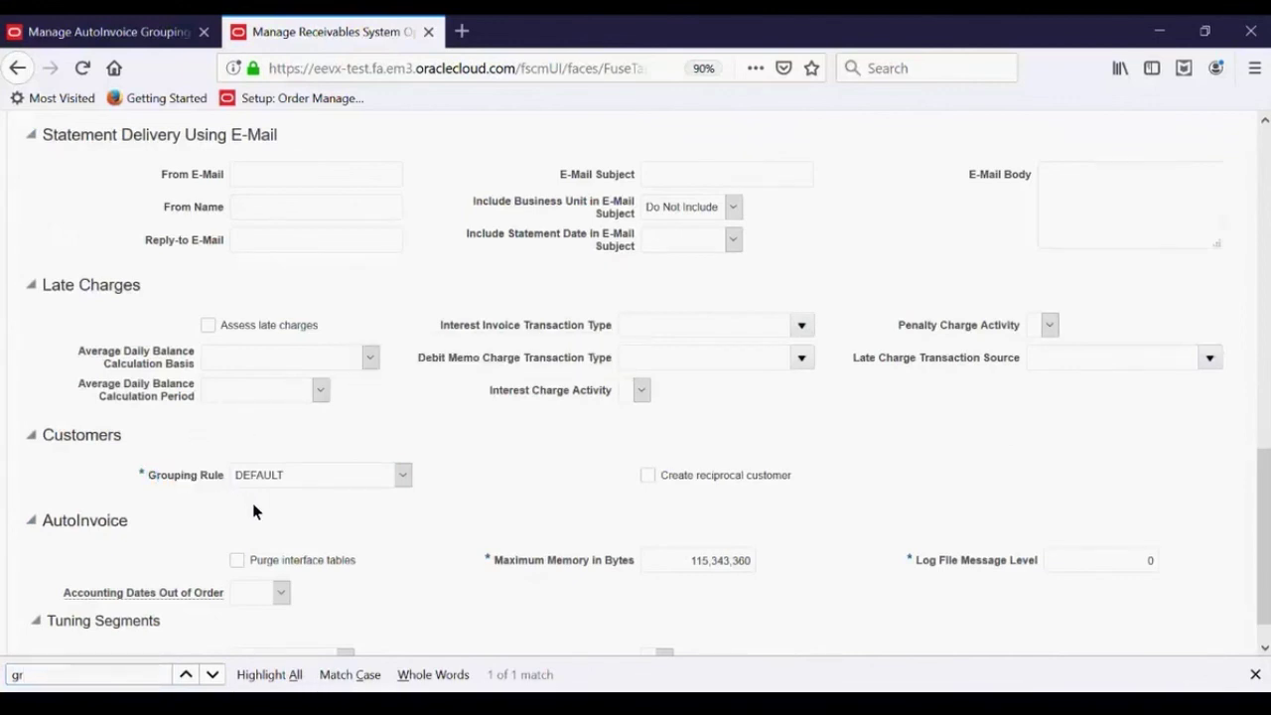
{"action": "left_click", "coordinate": [289, 475]}
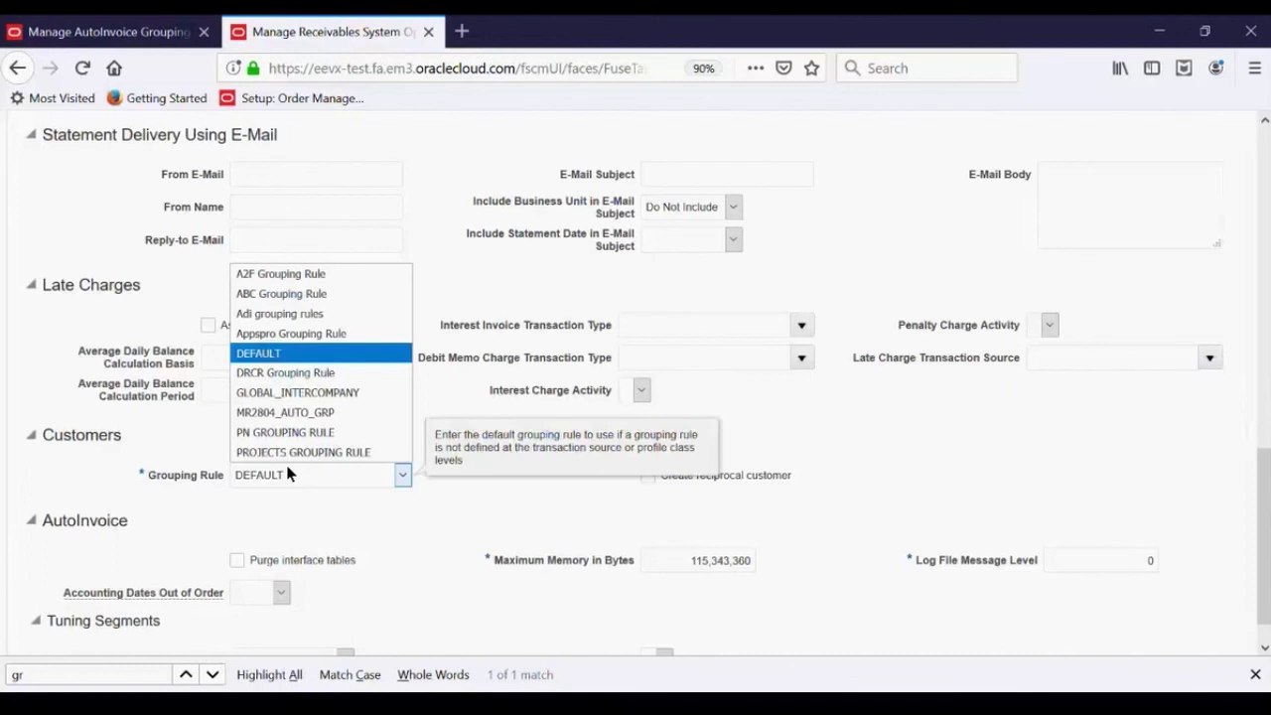
{"action": "left_click", "coordinate": [314, 356]}
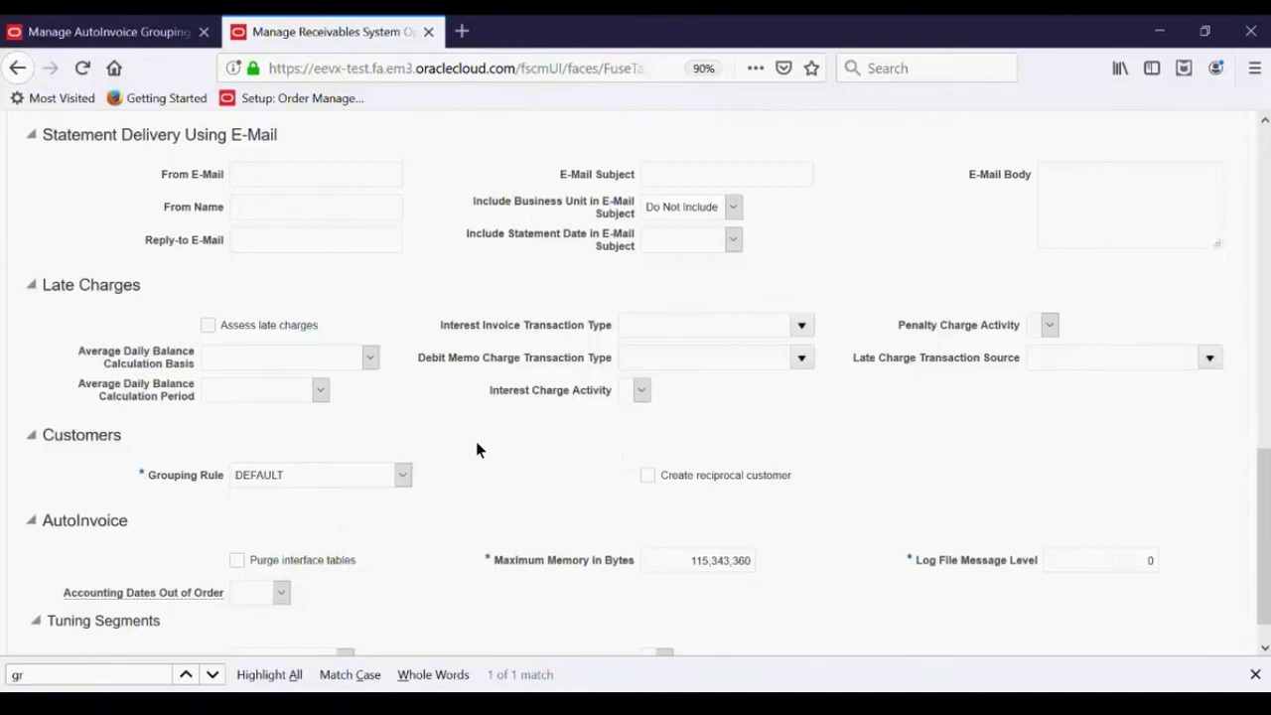
Save and close the ACME BU system options and return to the Financial Training - Dec19 implementation project
{"action": "scroll", "coordinate": [477, 449], "scroll_direction": "up", "scroll_amount": 3}
{"action": "scroll", "coordinate": [477, 449], "scroll_direction": "down", "scroll_amount": 2}
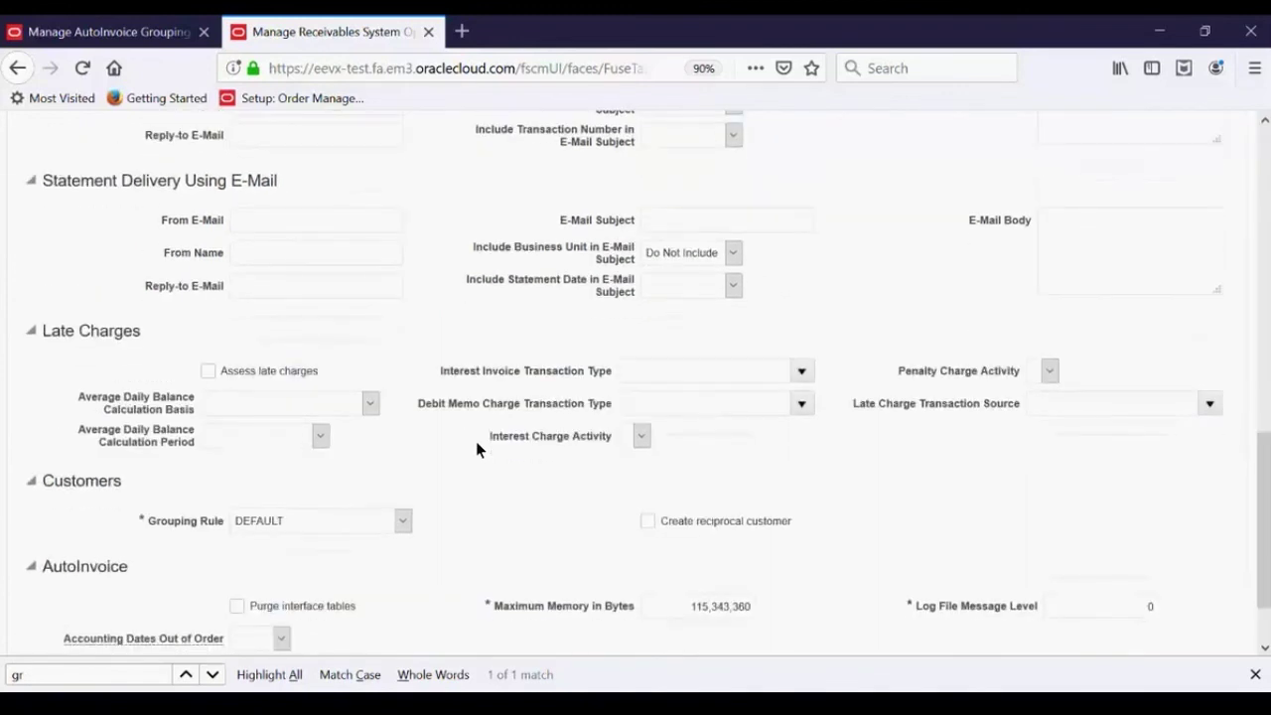
{"action": "scroll", "coordinate": [476, 449], "scroll_direction": "up", "scroll_amount": 1}
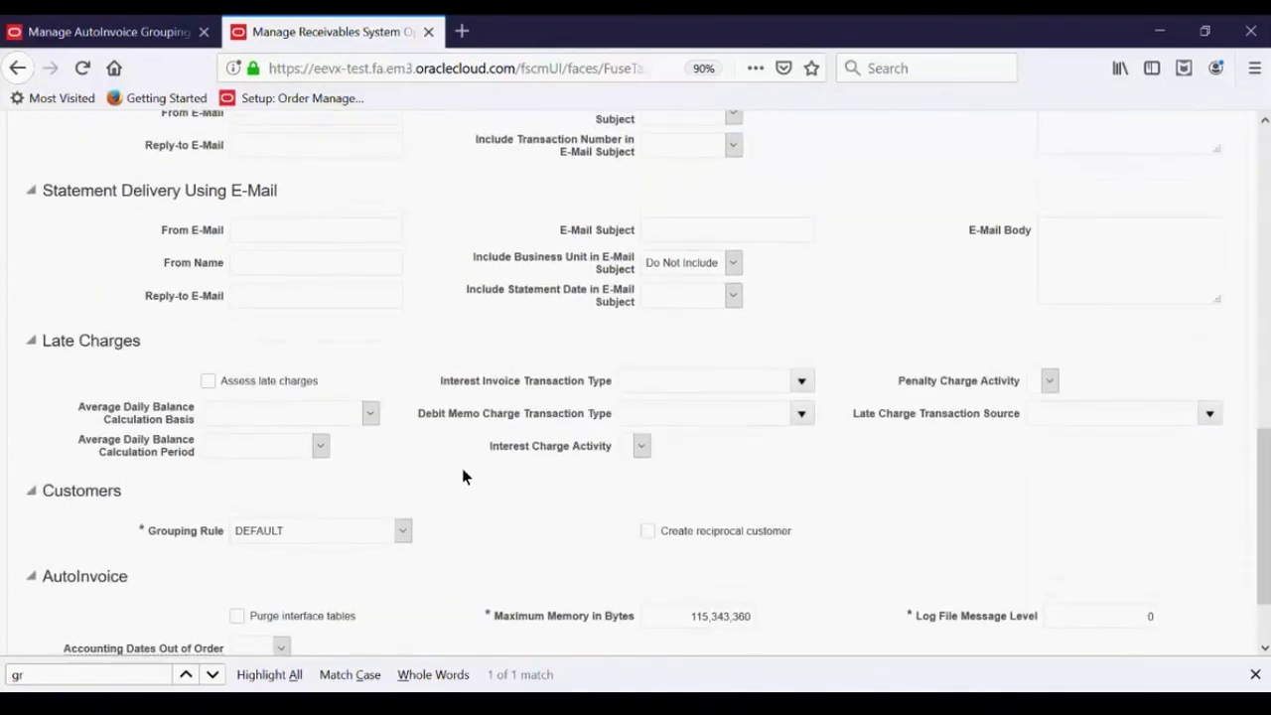
{"action": "scroll", "coordinate": [463, 475], "scroll_direction": "up", "scroll_amount": 5}
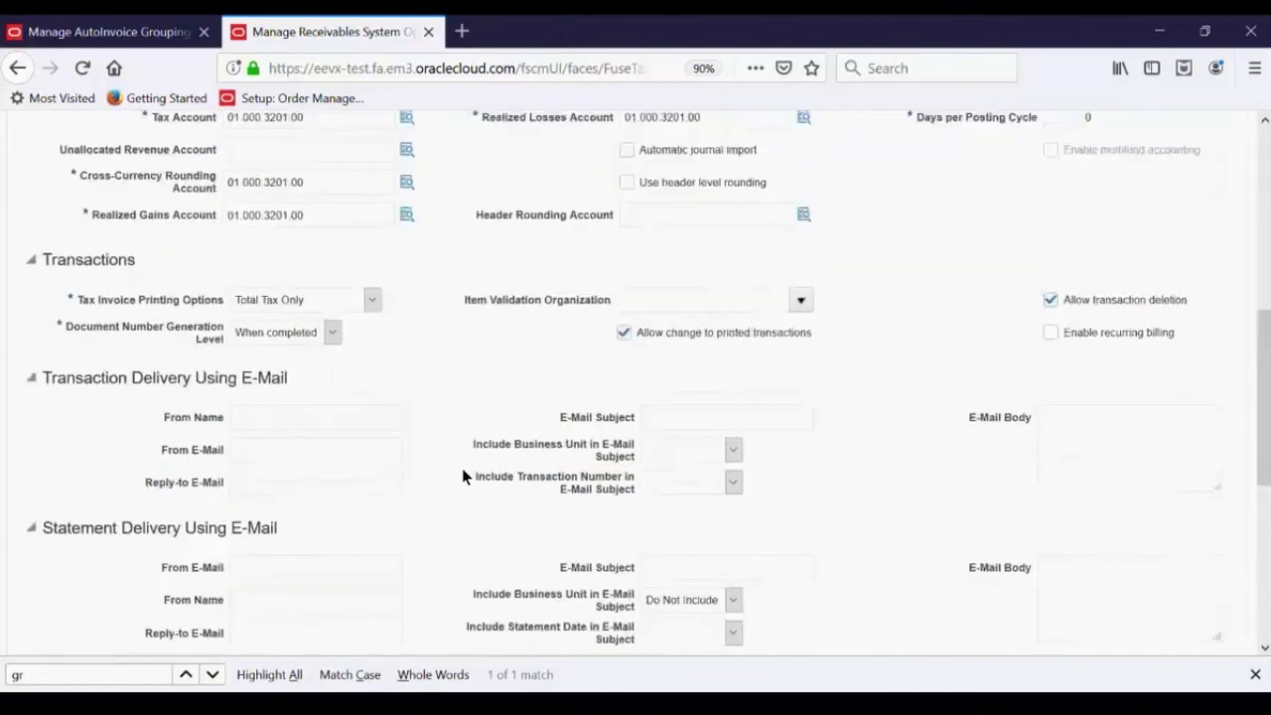
{"action": "scroll", "coordinate": [462, 477], "scroll_direction": "up", "scroll_amount": 3}
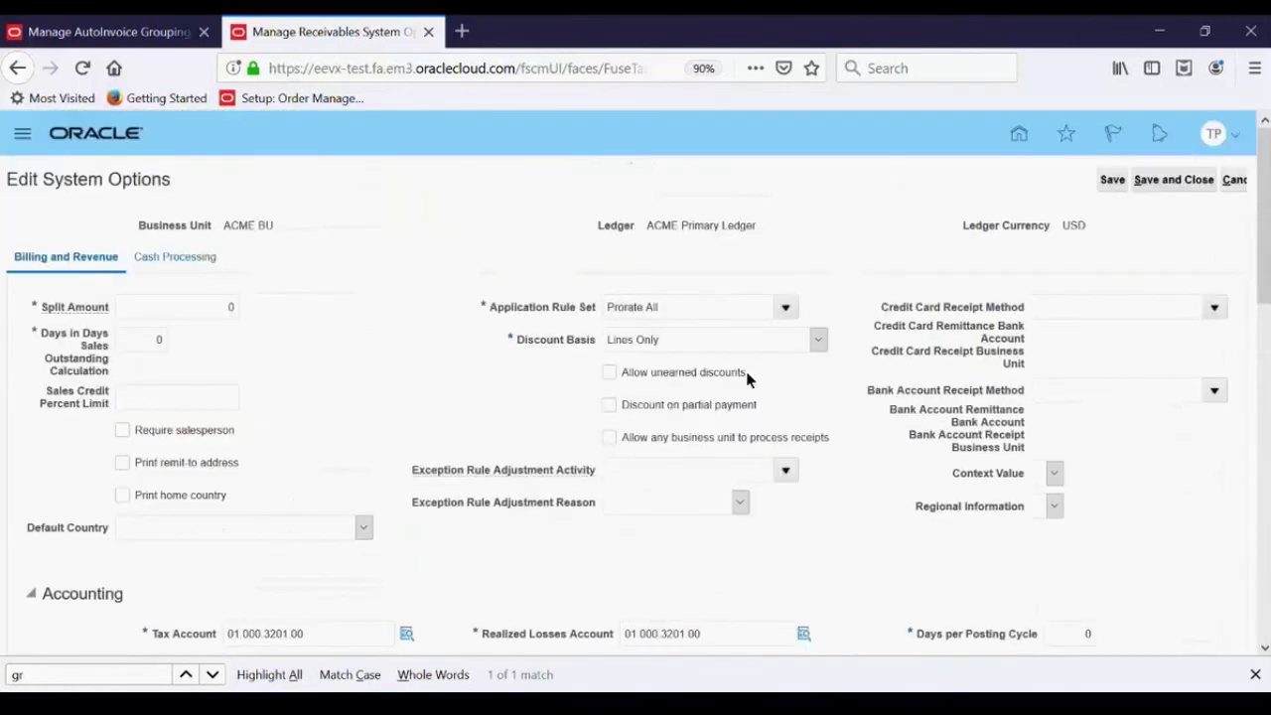
{"action": "left_click", "coordinate": [1174, 186]}
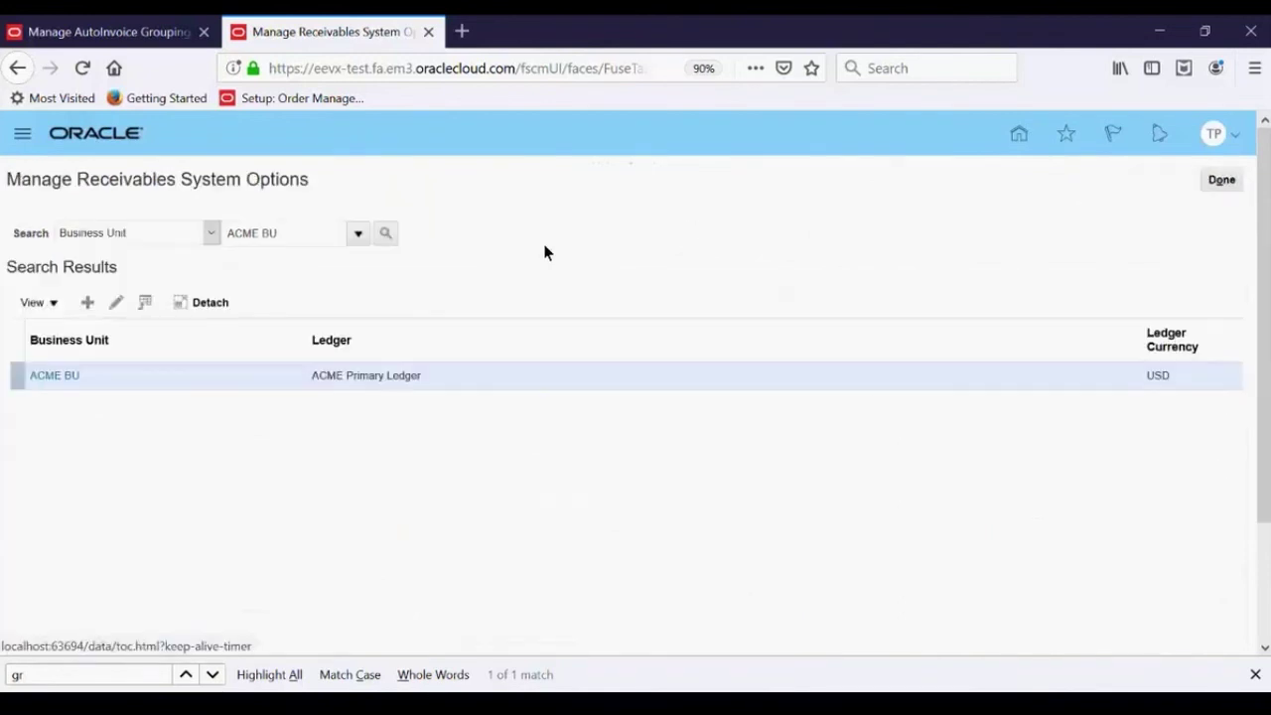
{"action": "left_click", "coordinate": [1223, 181]}
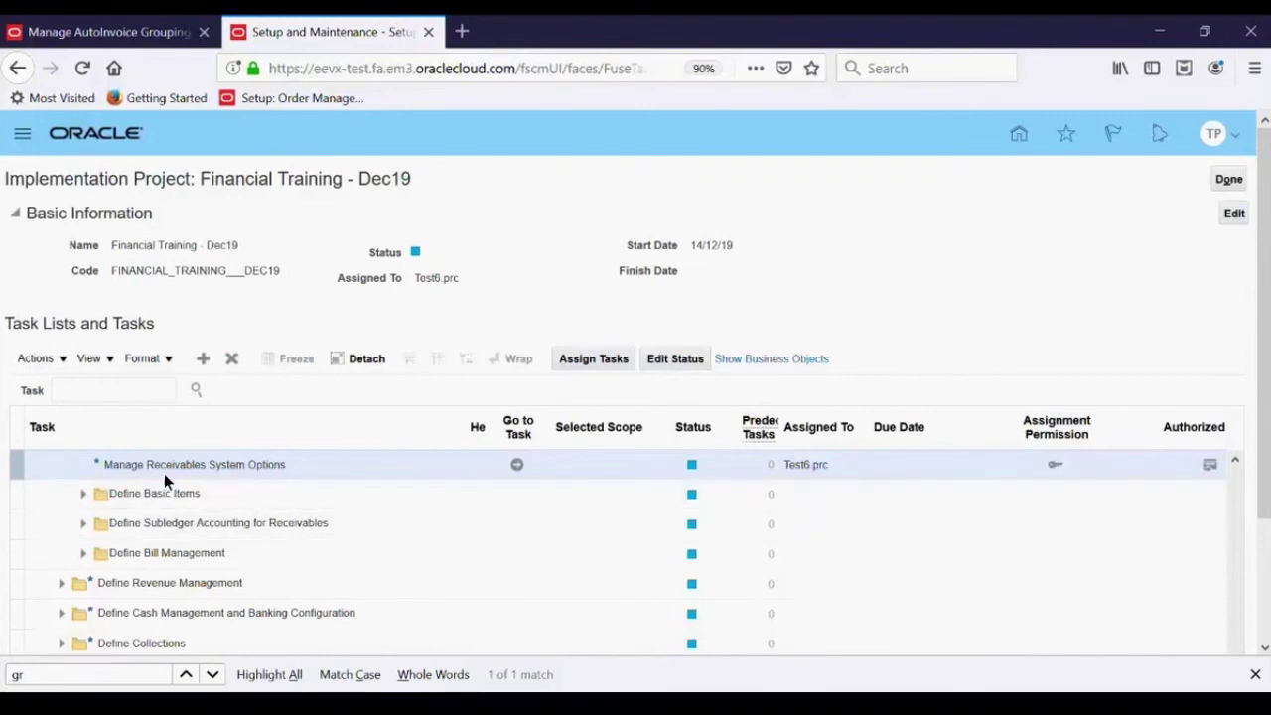
Select Define Basic Items in the task list and go back up to the transaction types and transaction sources tasks
{"action": "double_click", "coordinate": [232, 493]}
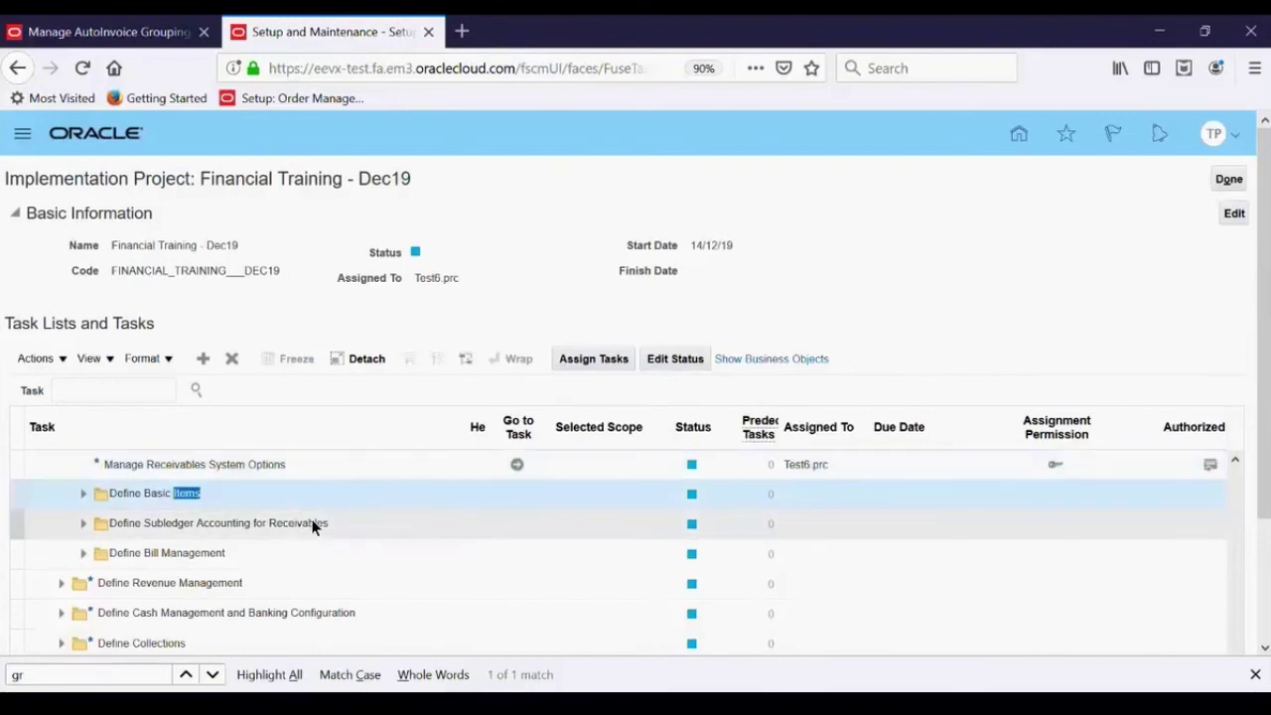
{"action": "left_click", "coordinate": [415, 505]}
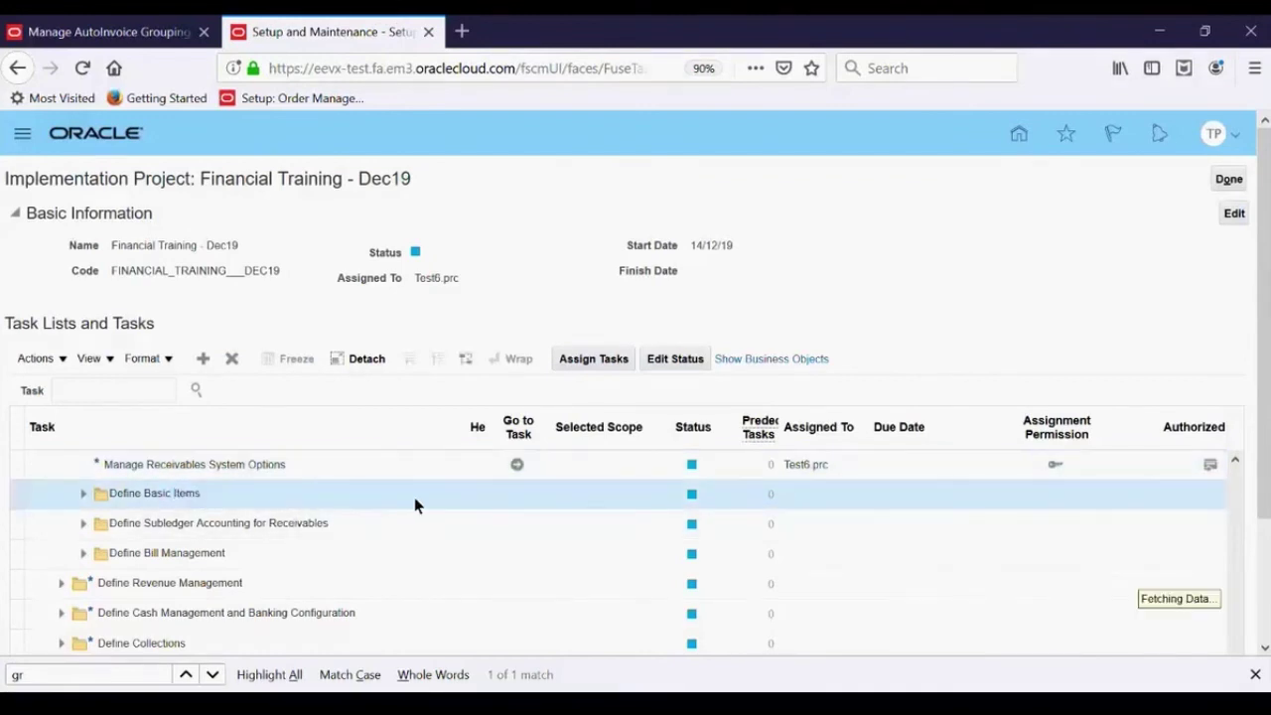
{"action": "scroll", "coordinate": [415, 506], "scroll_direction": "up", "scroll_amount": 5}
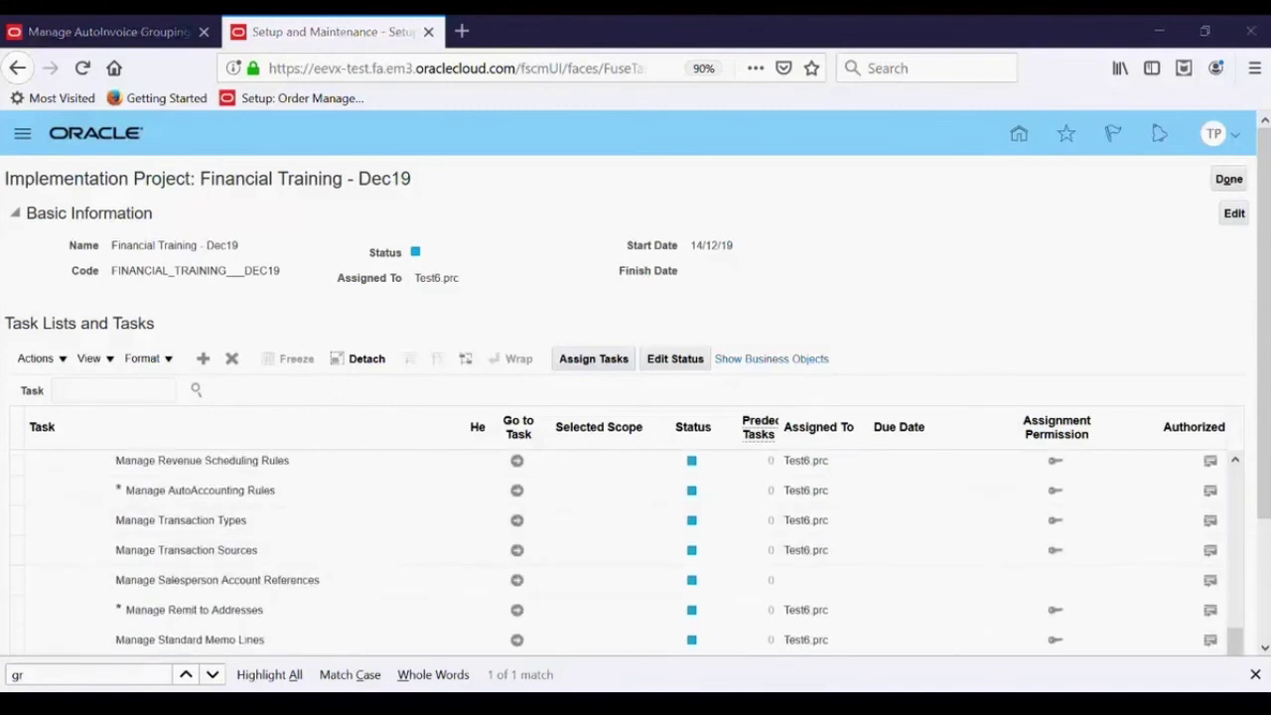
Switch to the PowerPoint presentation, show the Grouping Rule Hierarchy slide and advance past the Line Ordering Rules slide
{"action": "key", "text": "alt+Tab"}
{"action": "left_click", "coordinate": [82, 386]}
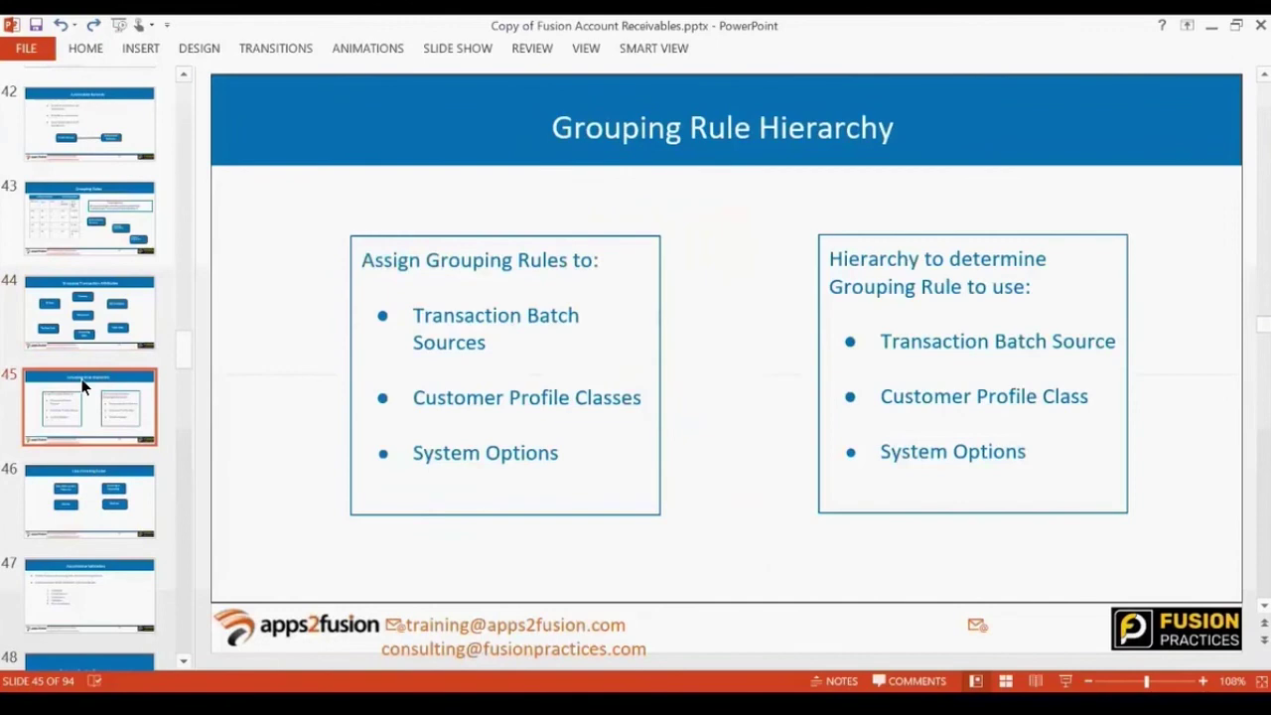
{"action": "key", "text": "Down"}
{"action": "key", "text": "Down"}
{"action": "key", "text": "Down"}
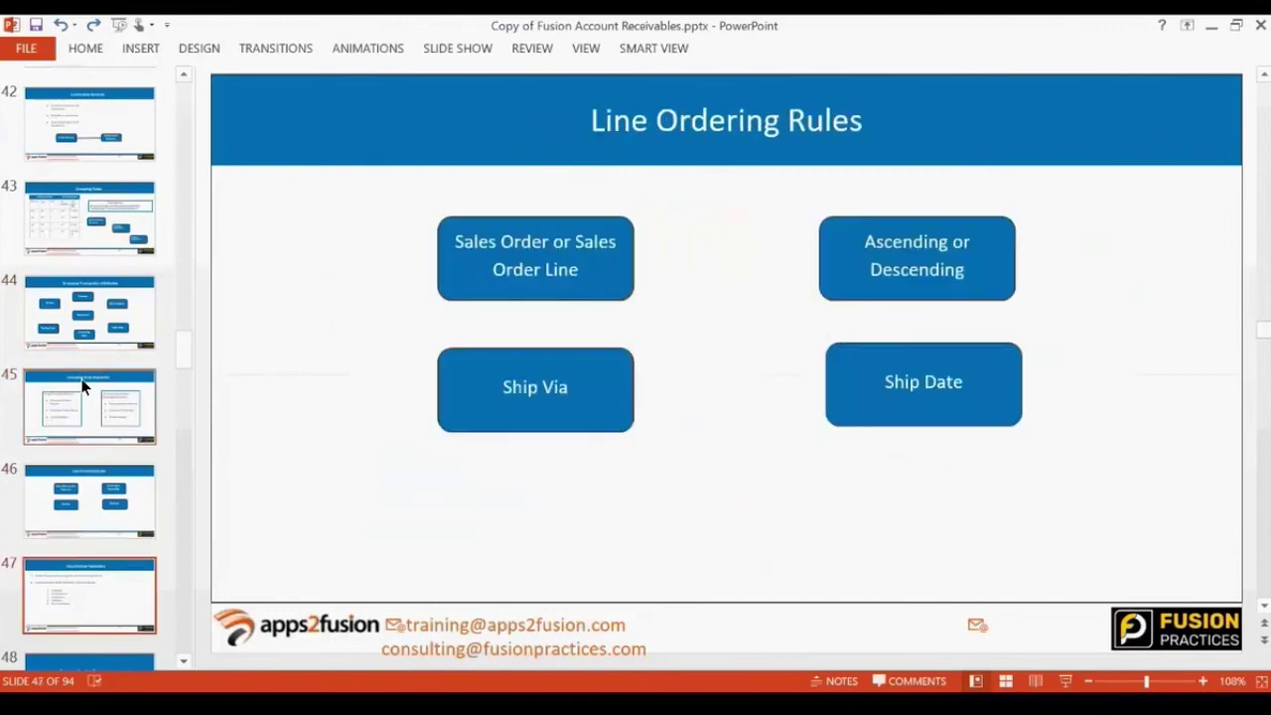